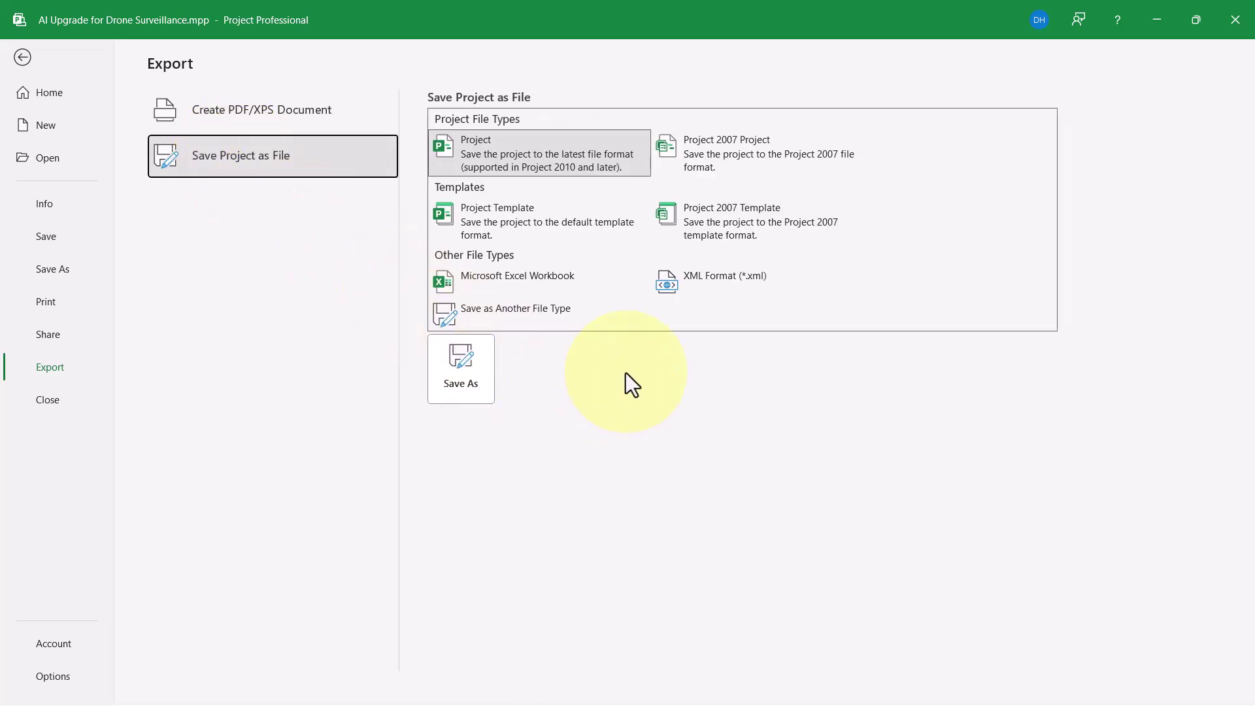
# - Export the project as an Excel workbook named AI Upgrade for Drone Surveillance.xlsx in the Production Projects folder
pyautogui.click(553, 273)
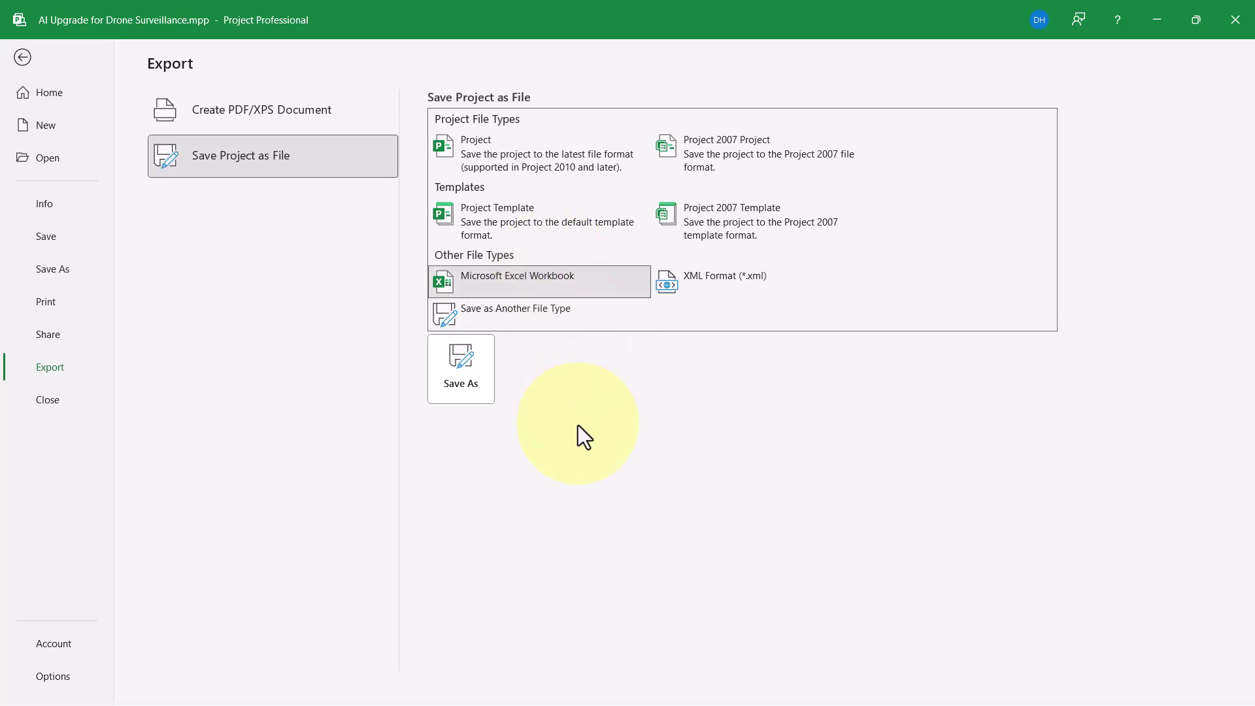
pyautogui.click(476, 360)
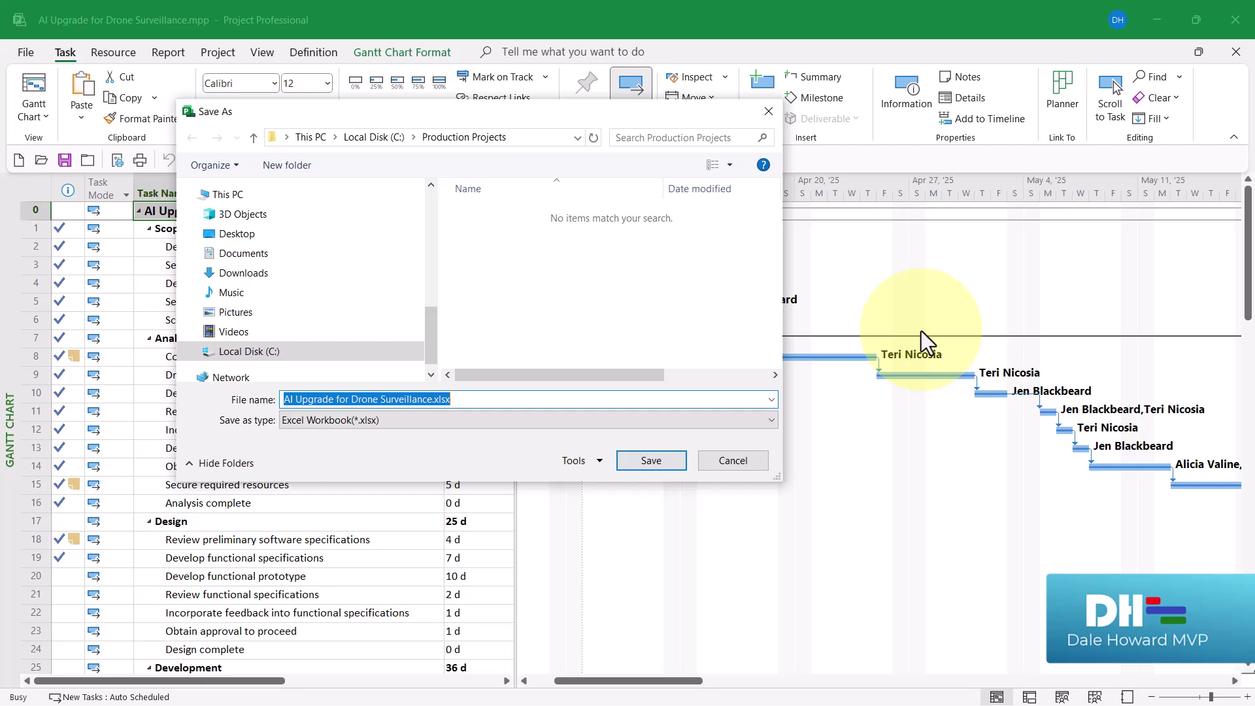
pyautogui.click(651, 460)
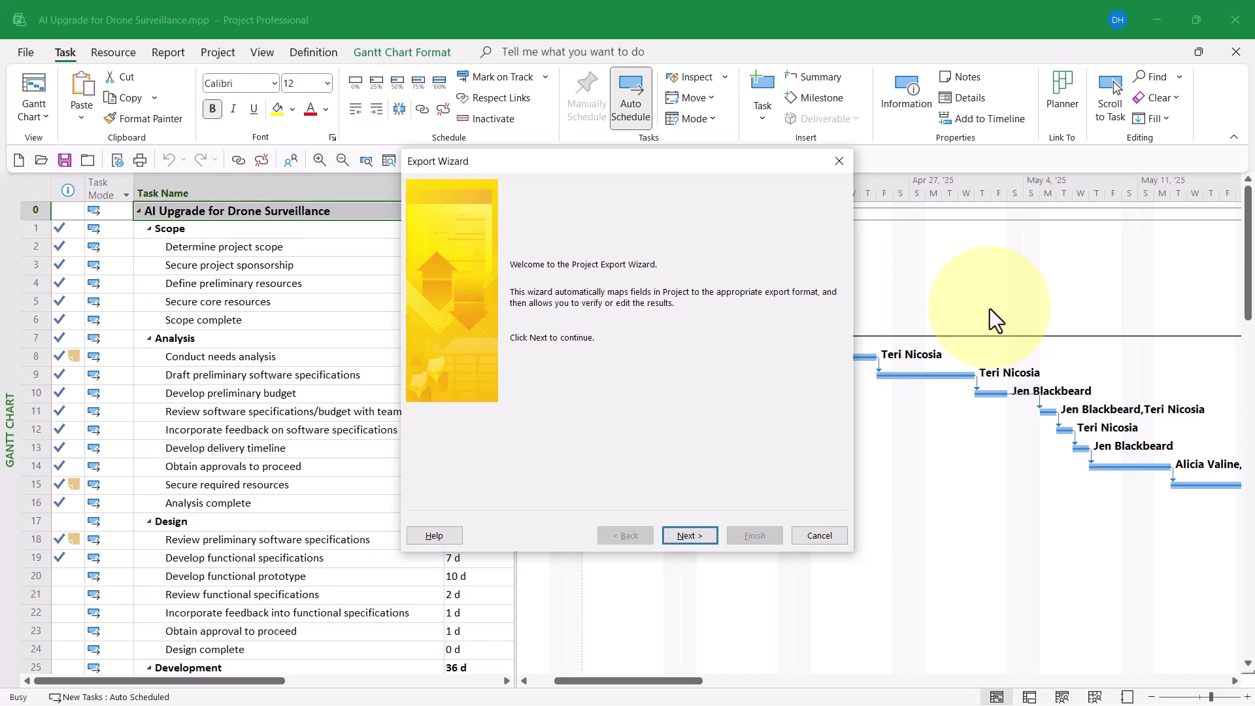
# - Set up the export to use Selected Data and a new map that covers Tasks data with headers included
pyautogui.click(701, 532)
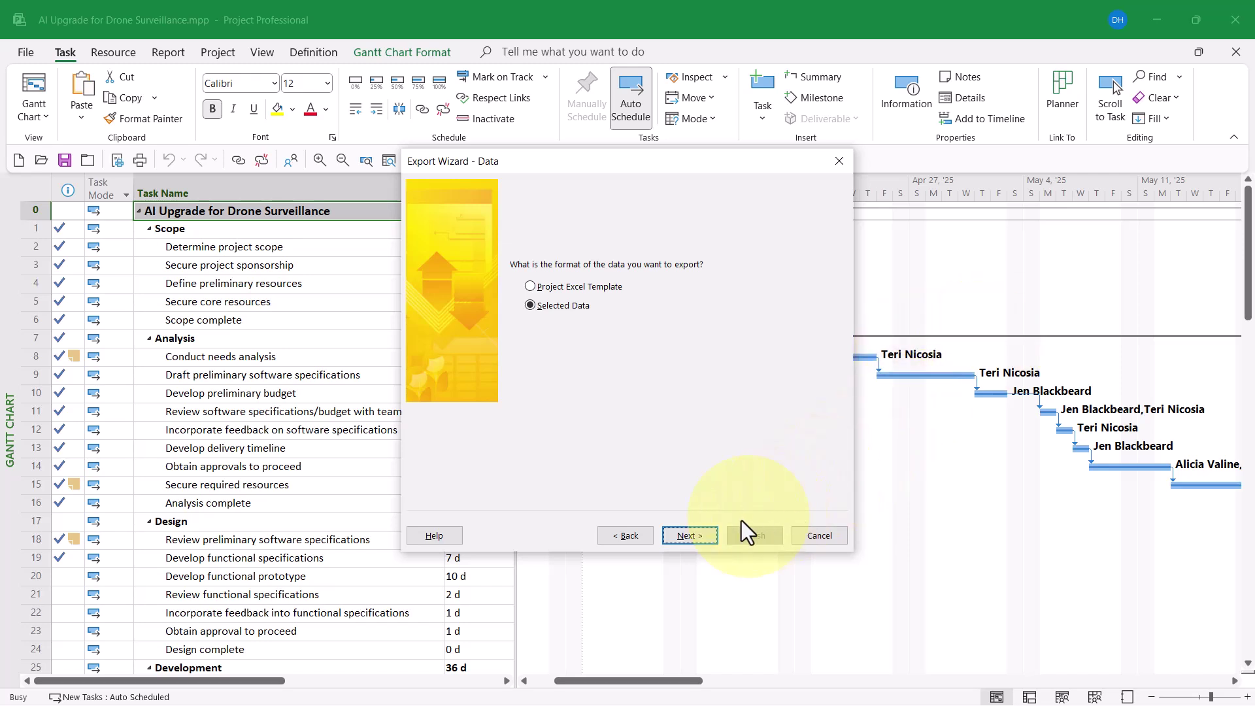
pyautogui.click(705, 532)
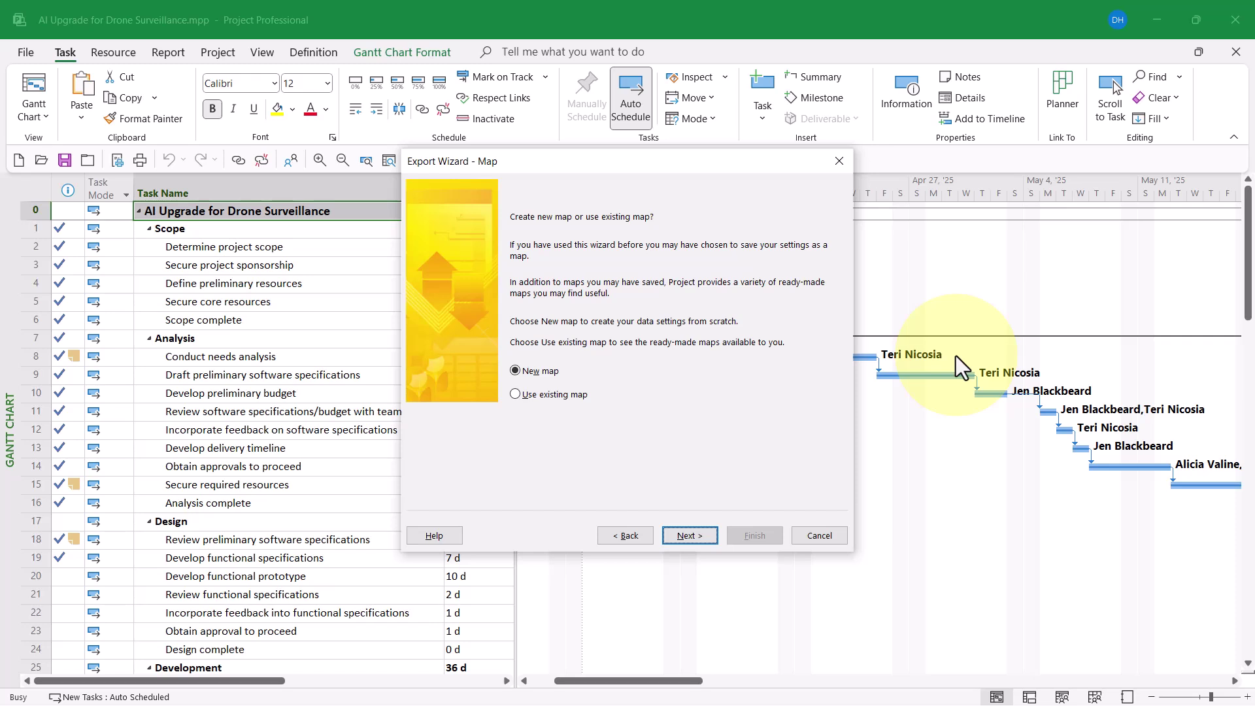
pyautogui.click(689, 536)
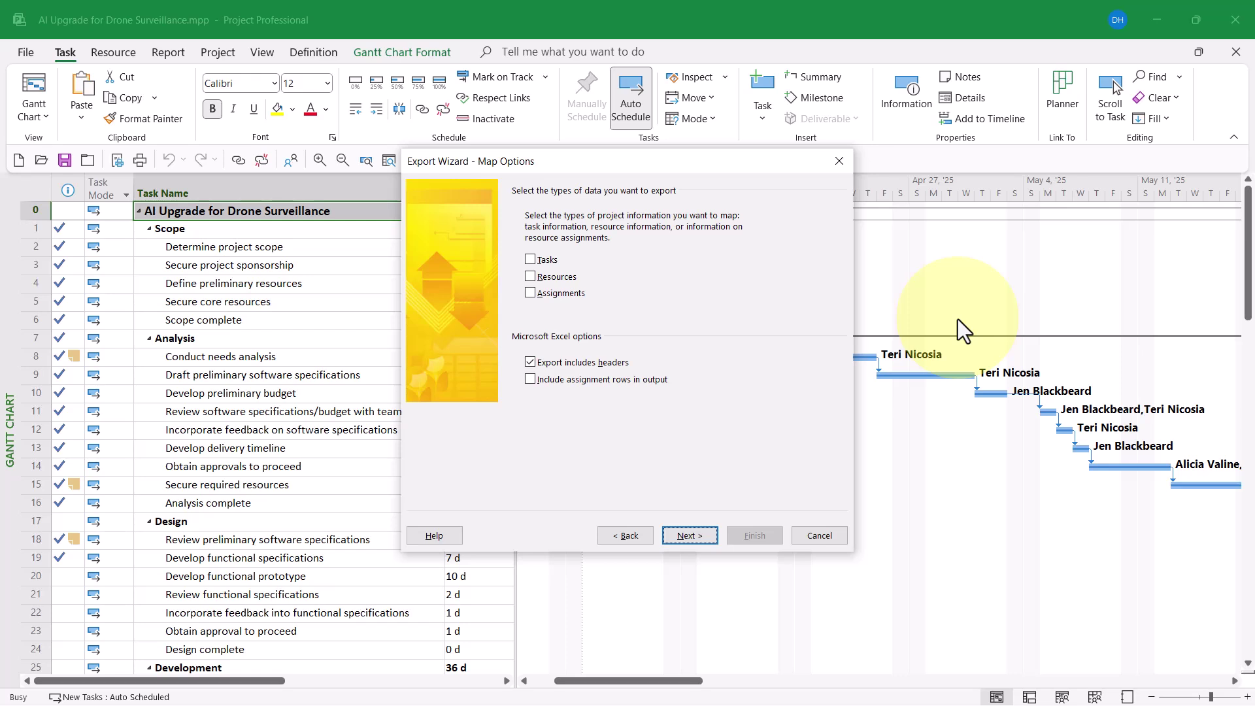
pyautogui.click(531, 261)
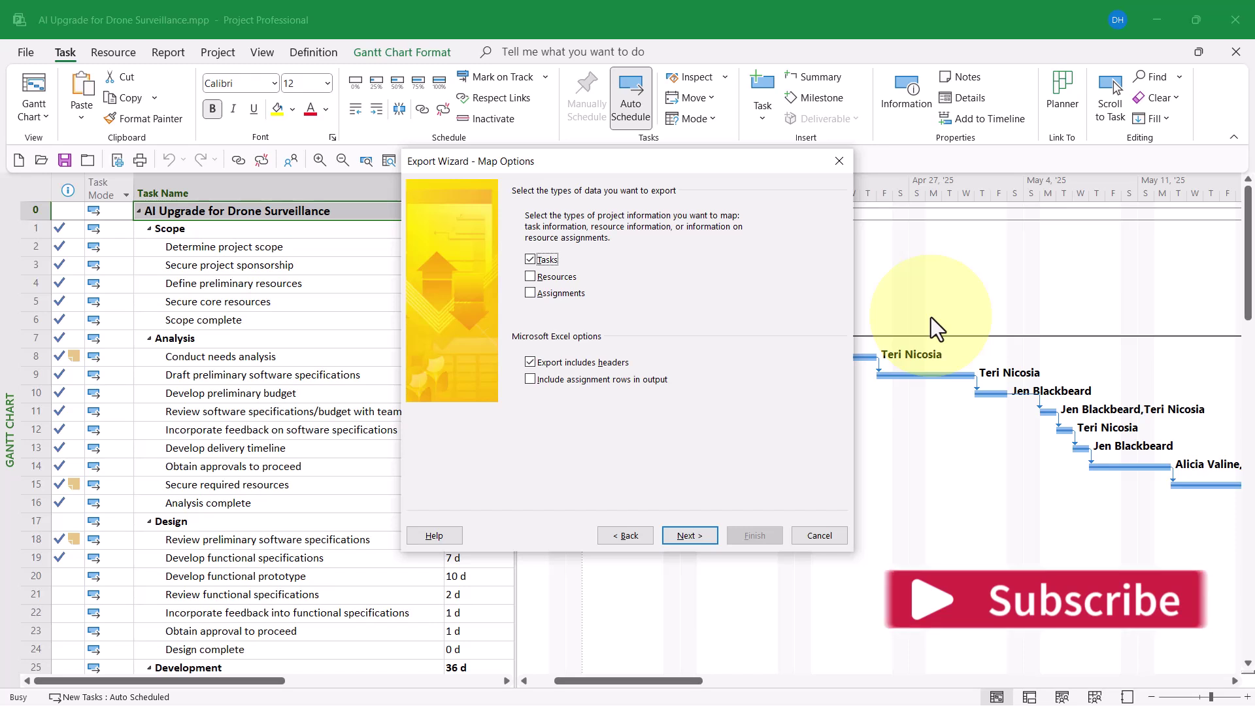
pyautogui.click(700, 536)
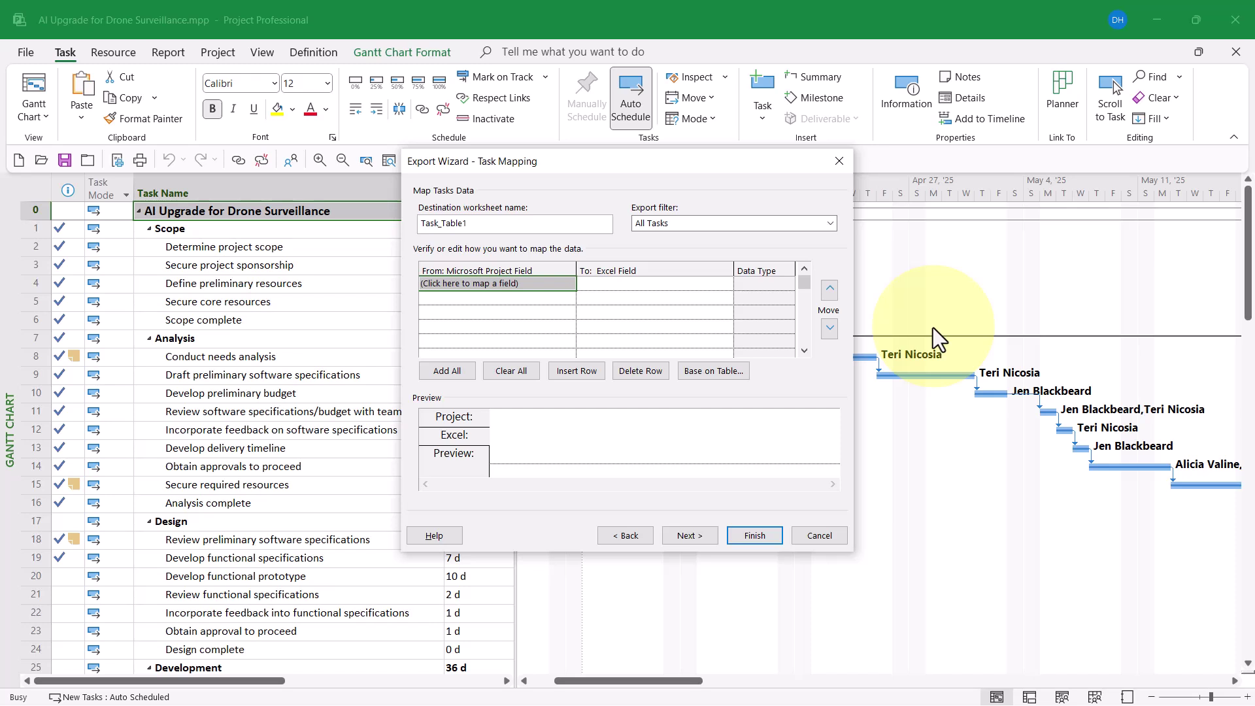
# - Base the task field mapping on the Entry table
pyautogui.click(705, 375)
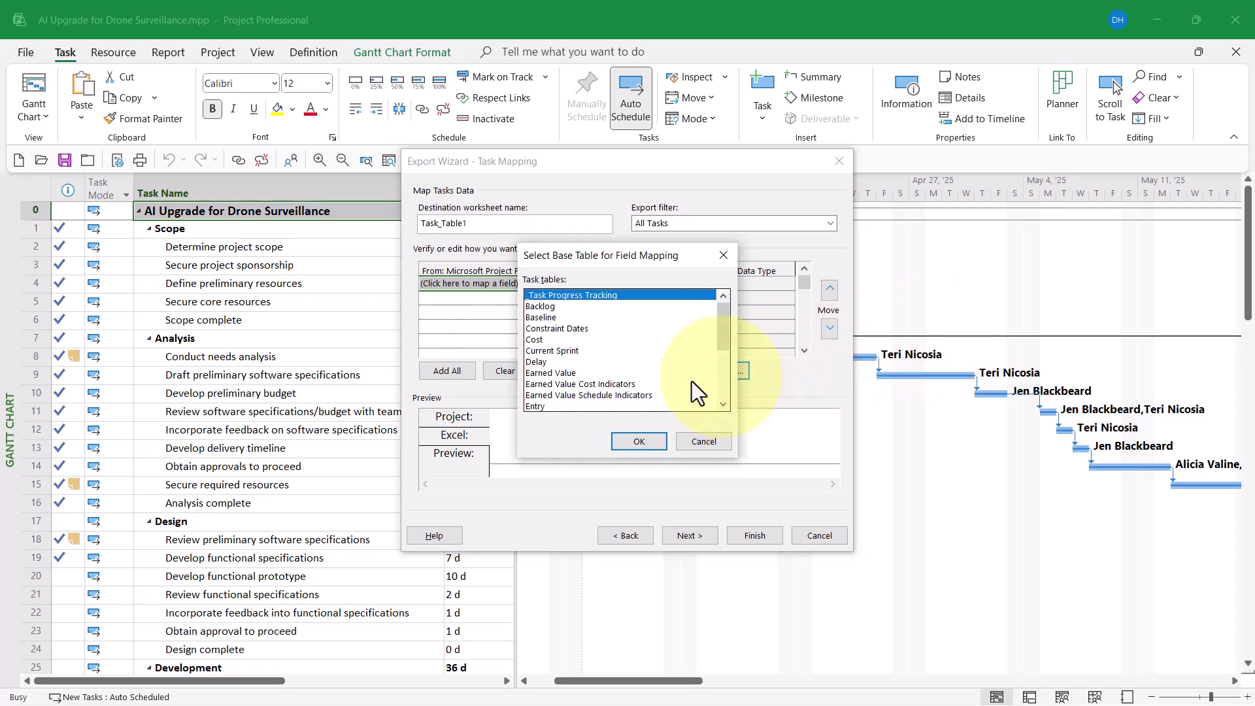
pyautogui.click(533, 407)
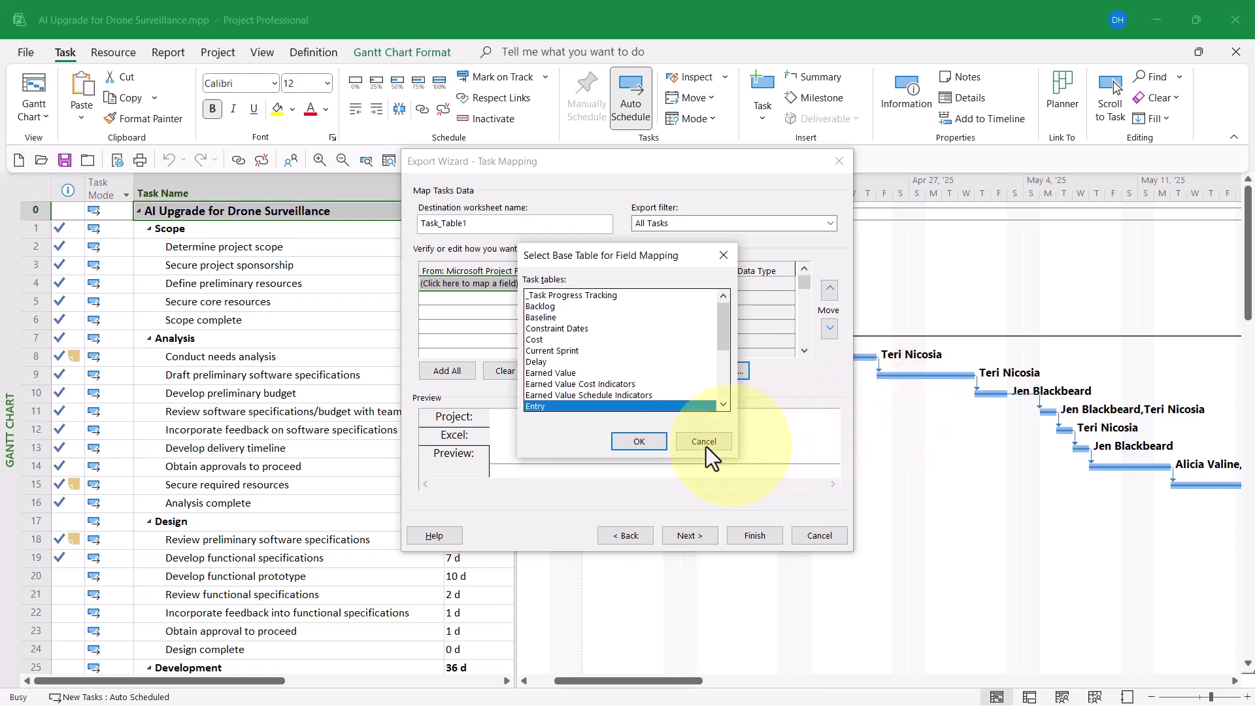
pyautogui.click(645, 443)
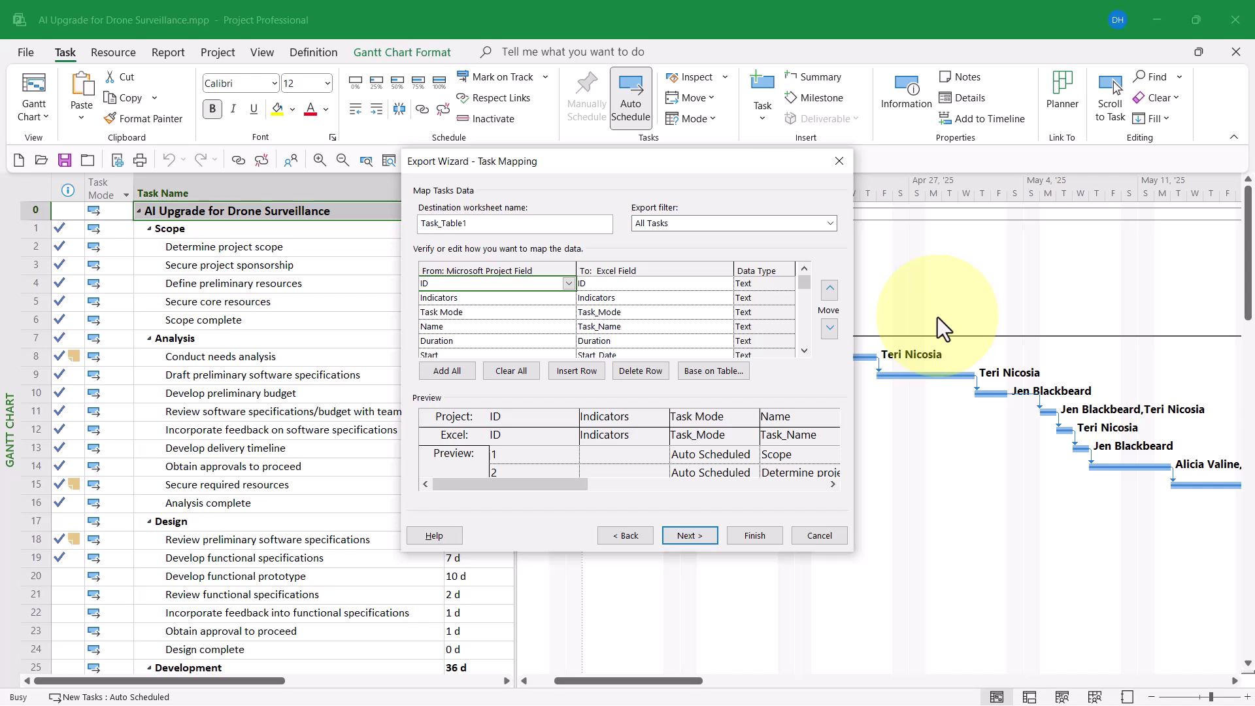
# - Remove the Indicators, Task Mode and Predecessors fields from the task mapping
pyautogui.click(519, 298)
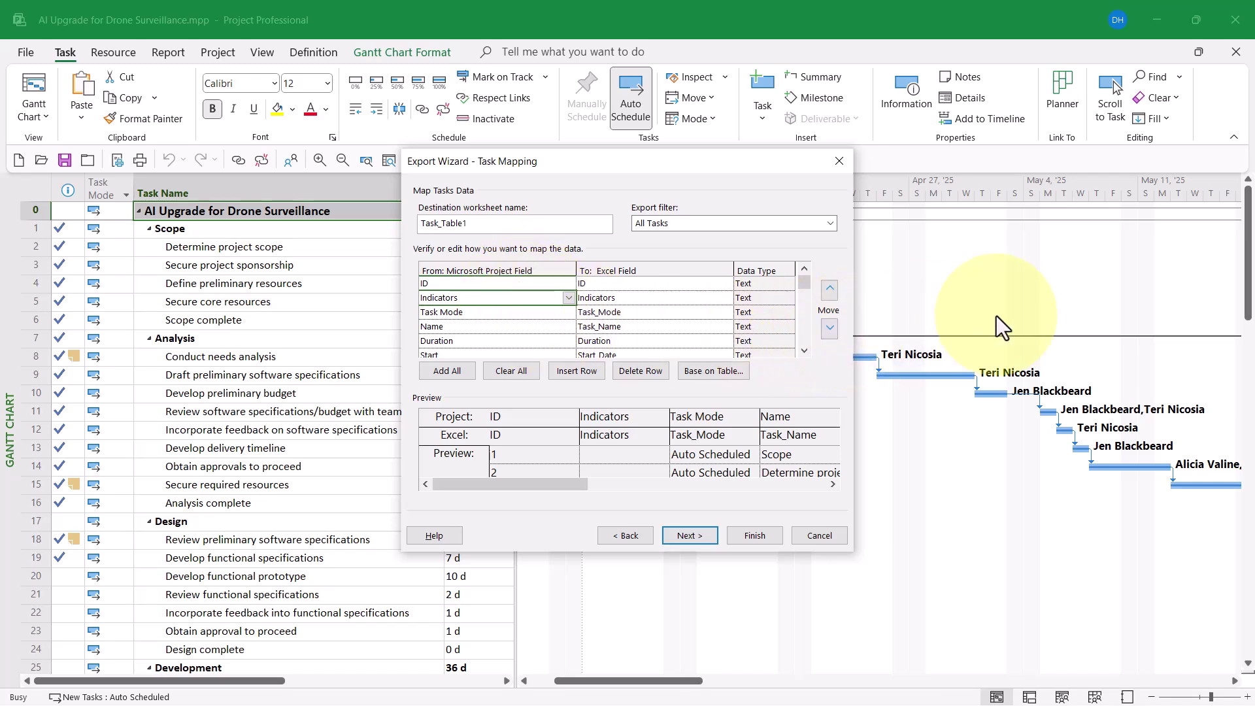
pyautogui.press('Delete')
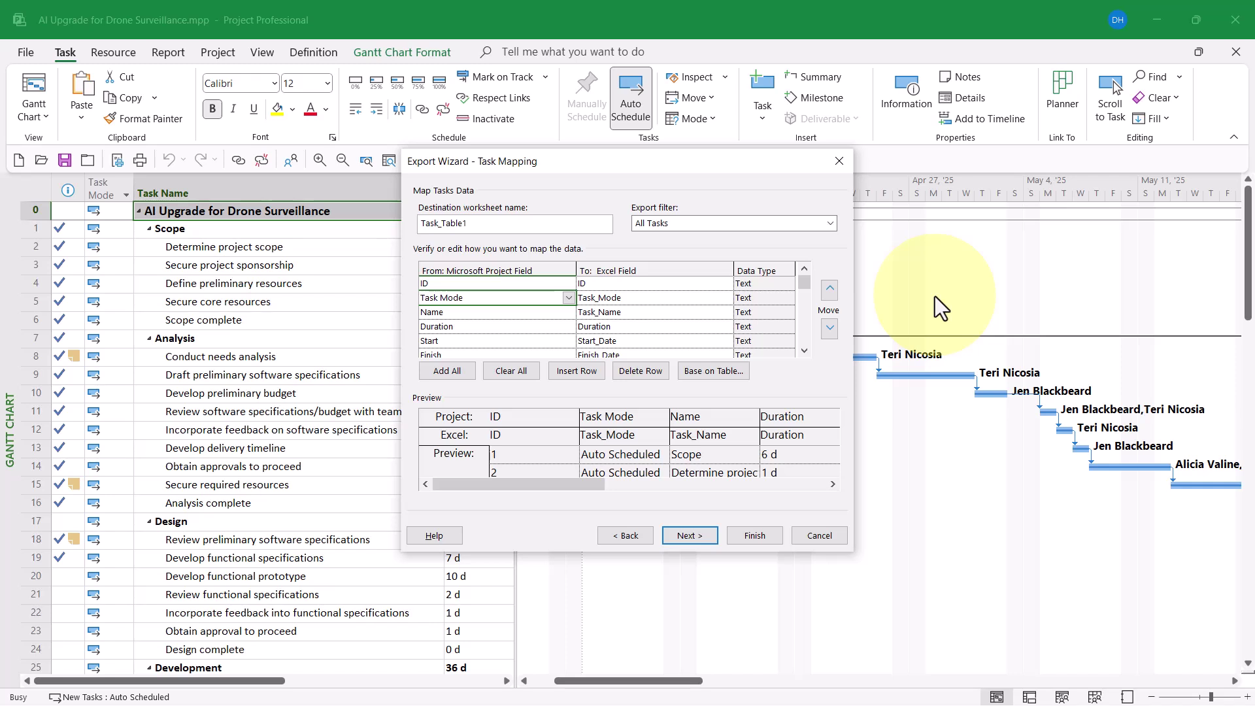
pyautogui.press('Delete')
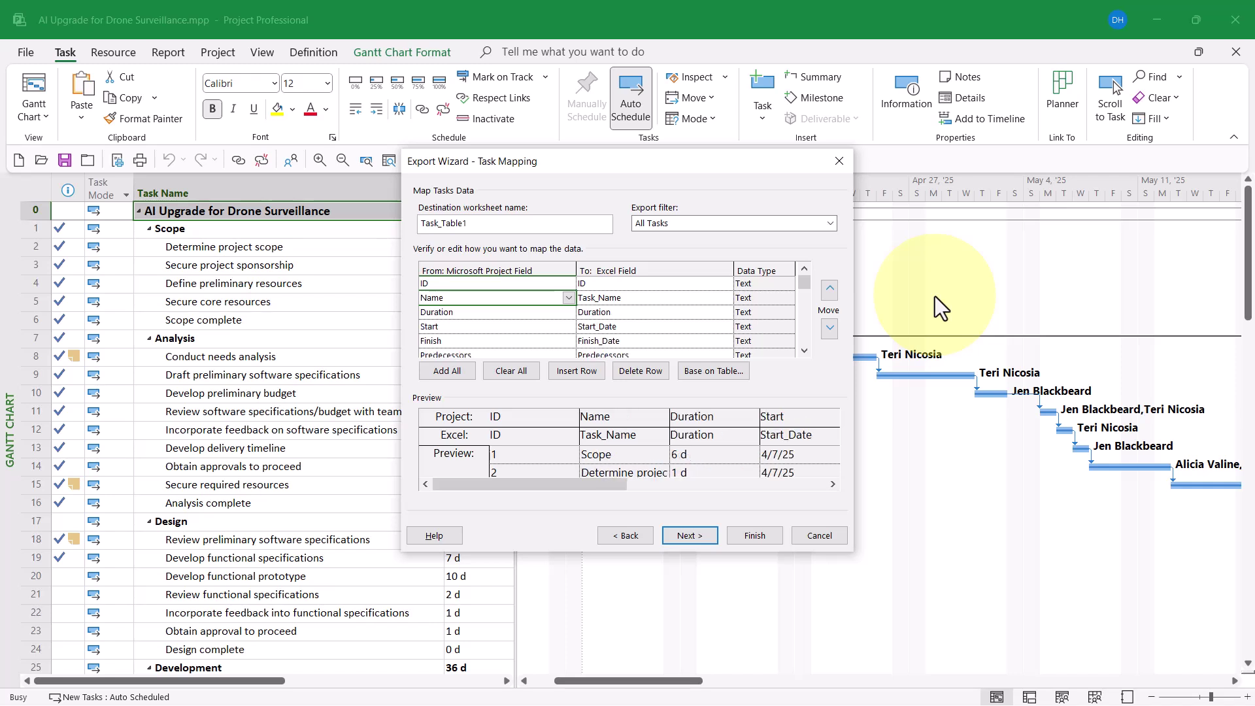
pyautogui.click(804, 354)
pyautogui.click(804, 354)
pyautogui.click(804, 354)
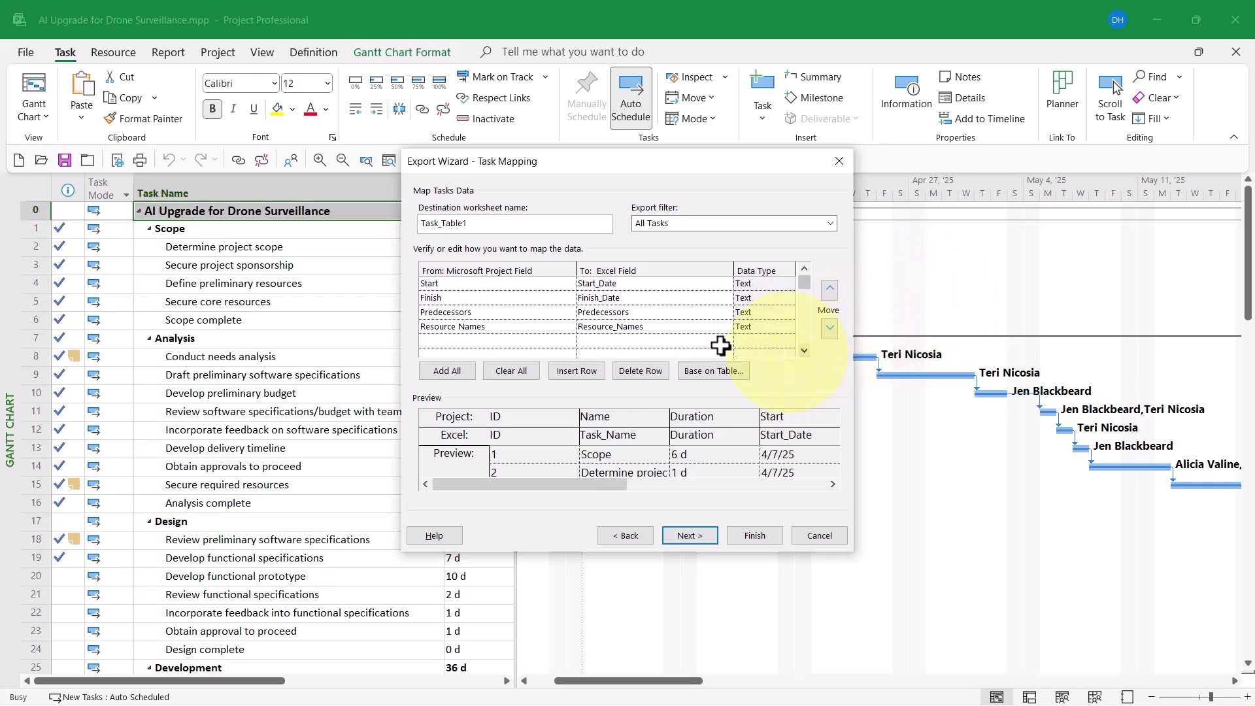
pyautogui.click(513, 312)
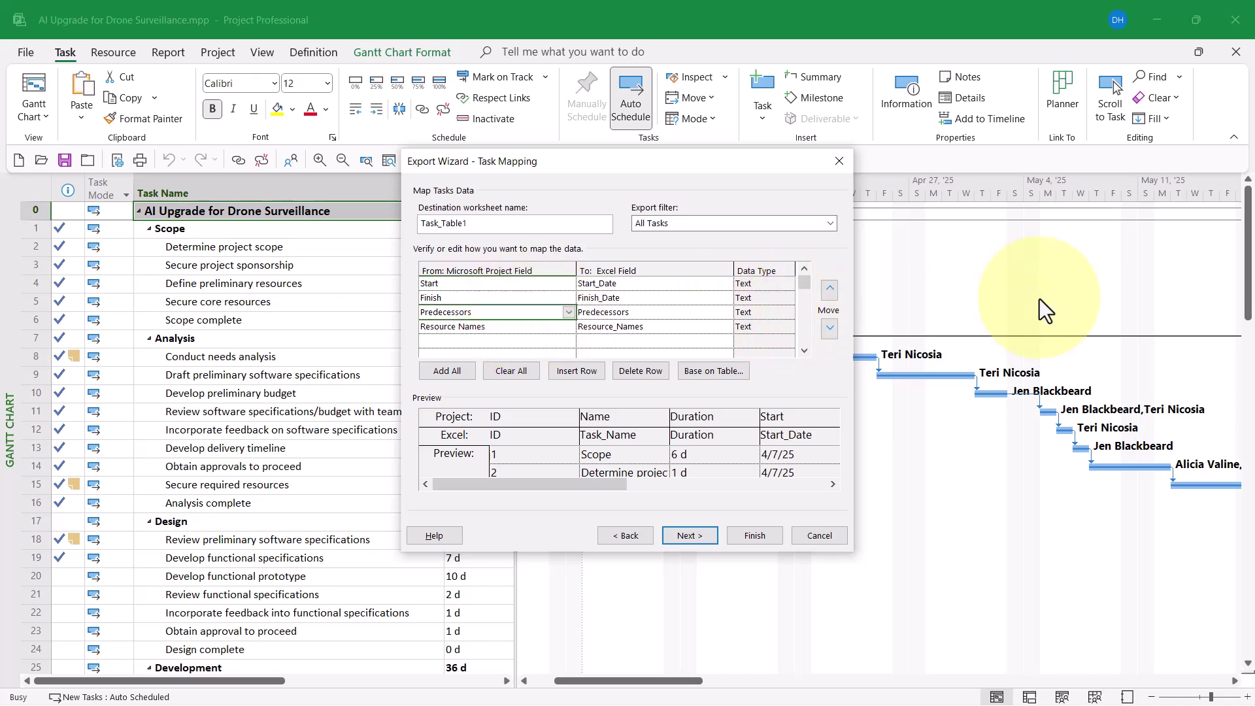
pyautogui.press('Delete')
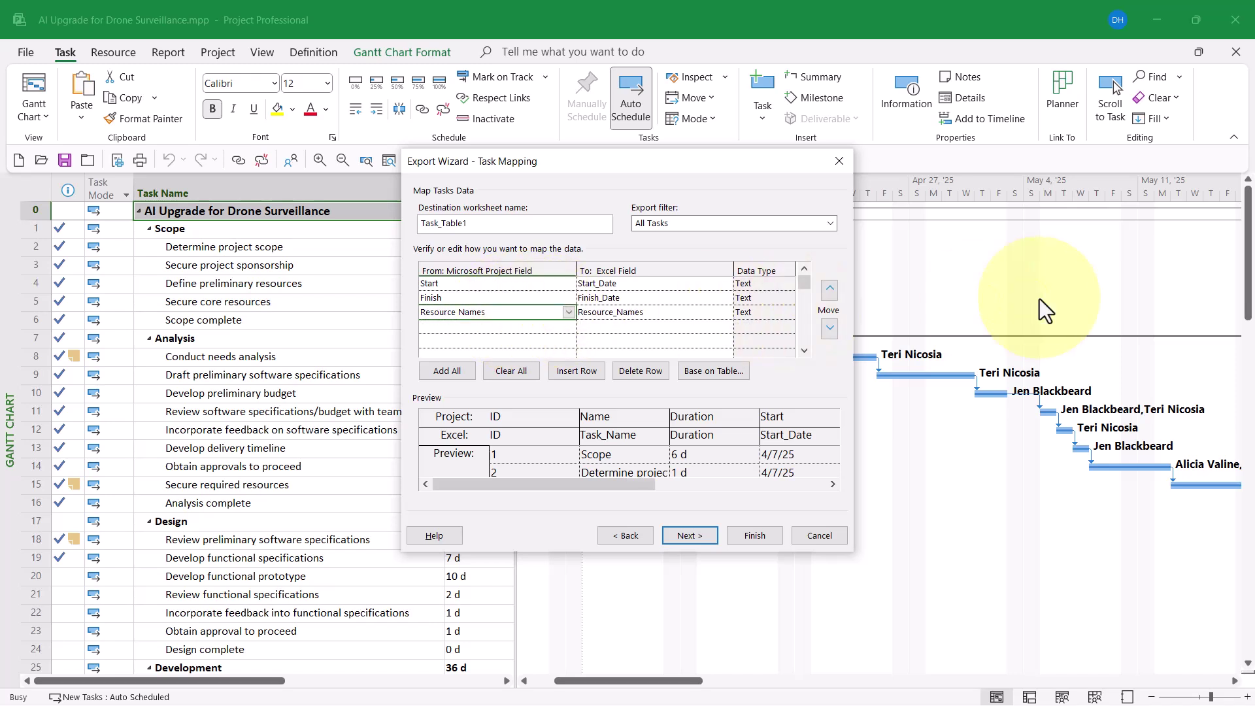
# - Insert a mapping row for the % Complete field between Name and Duration
pyautogui.click(804, 269)
pyautogui.click(803, 269)
pyautogui.click(804, 270)
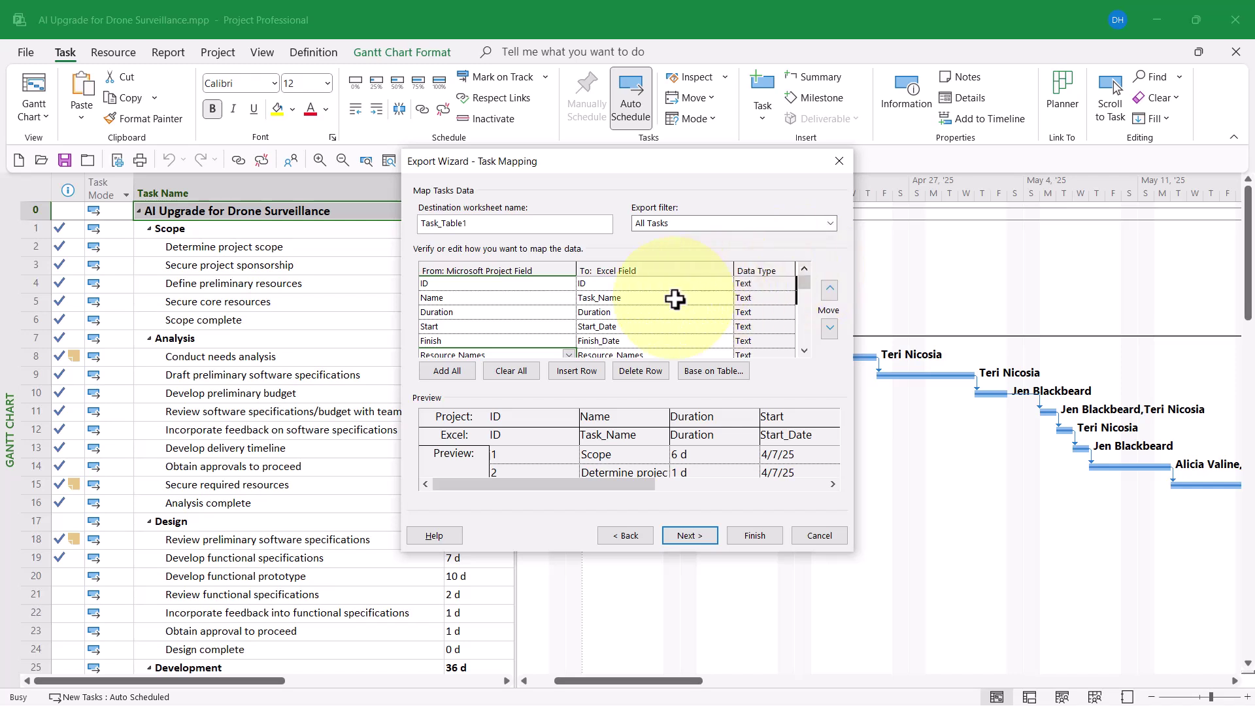
pyautogui.click(628, 312)
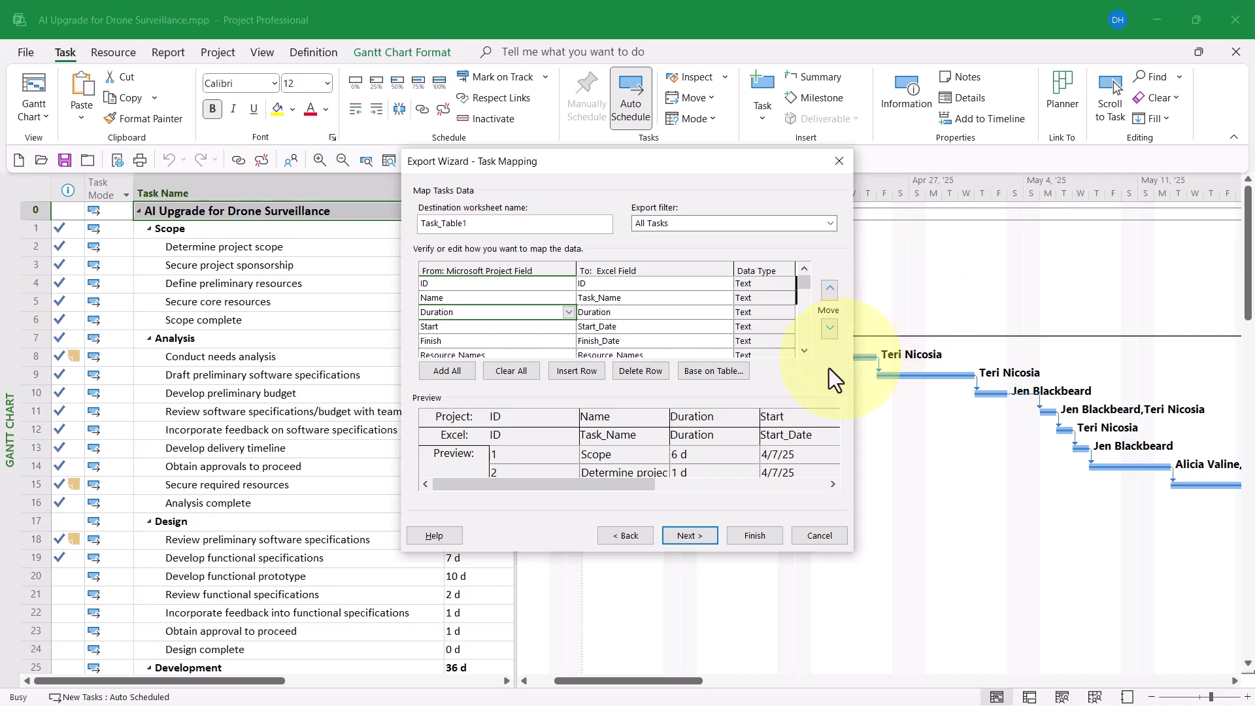
pyautogui.click(590, 372)
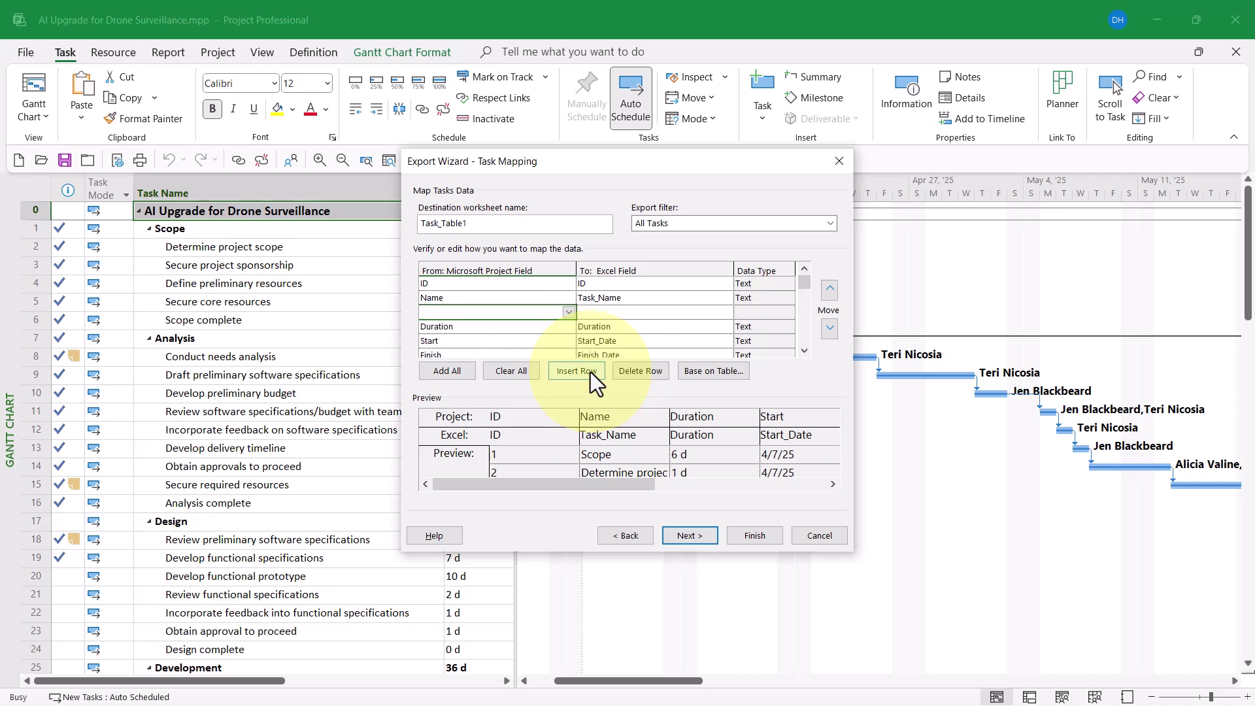
pyautogui.click(568, 311)
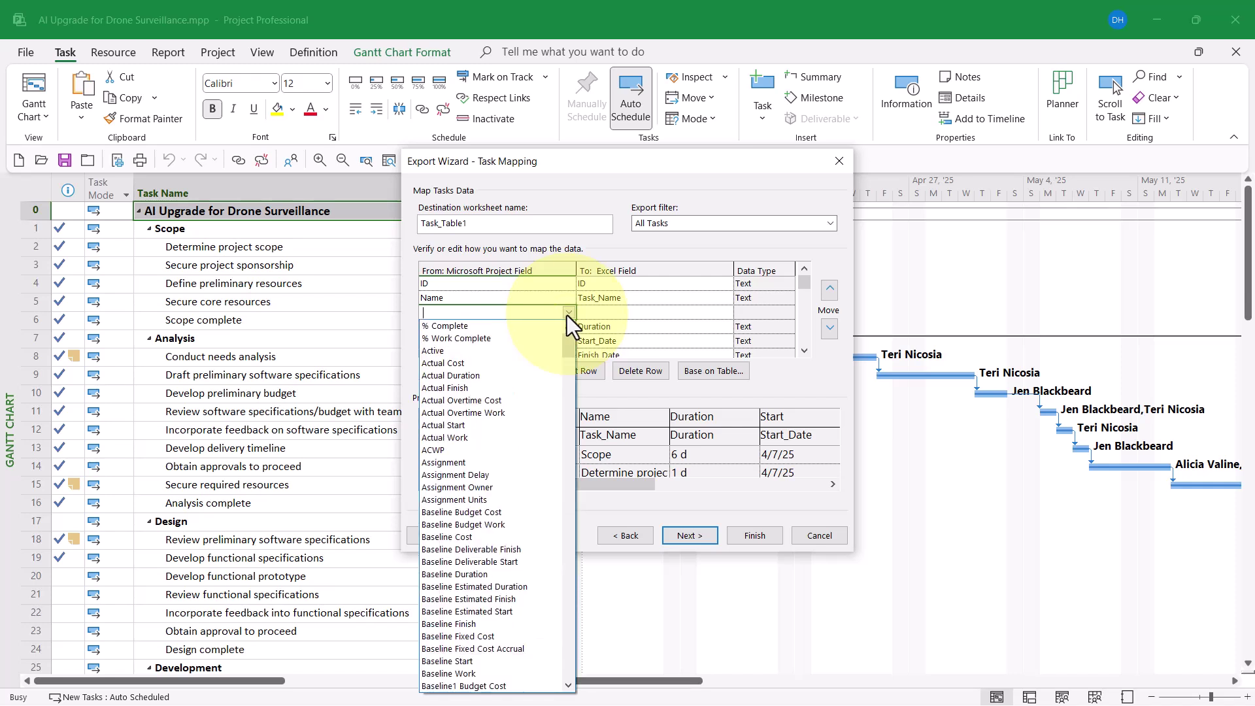
pyautogui.click(495, 327)
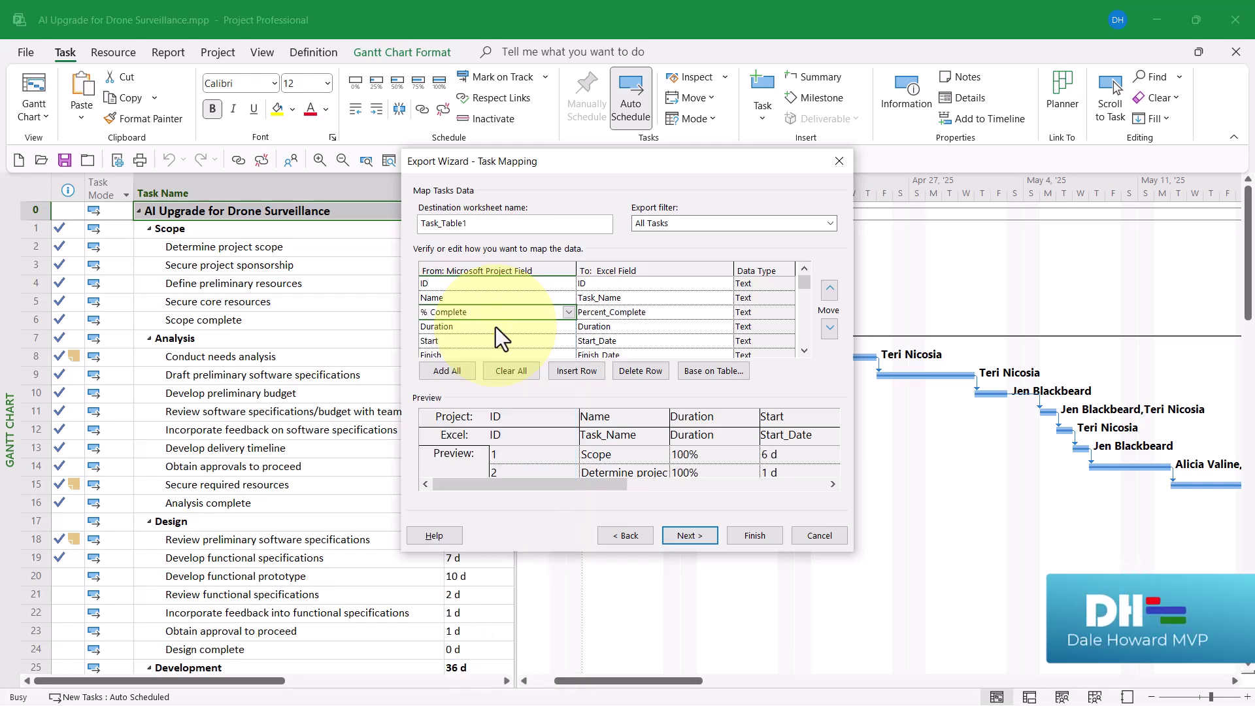
pyautogui.click(647, 316)
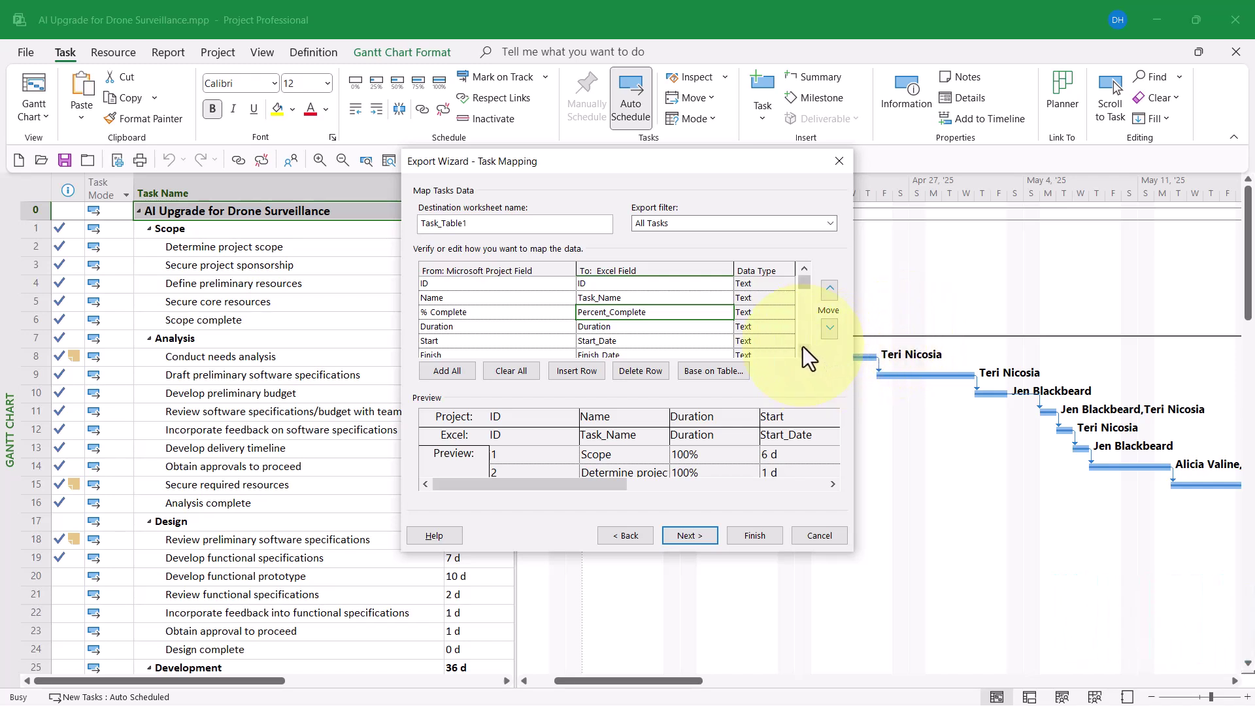
# - Add the Notes field to the task mapping below Resource Names
pyautogui.scroll(-5, 803, 346)
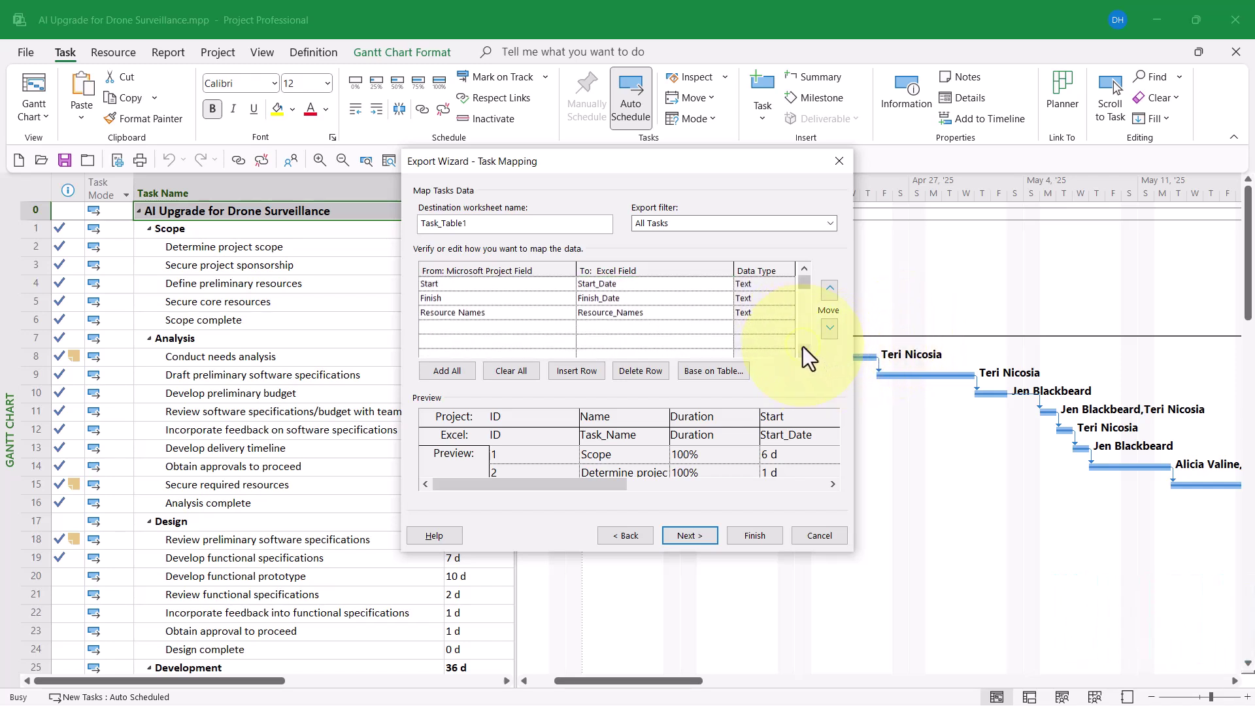
pyautogui.click(527, 325)
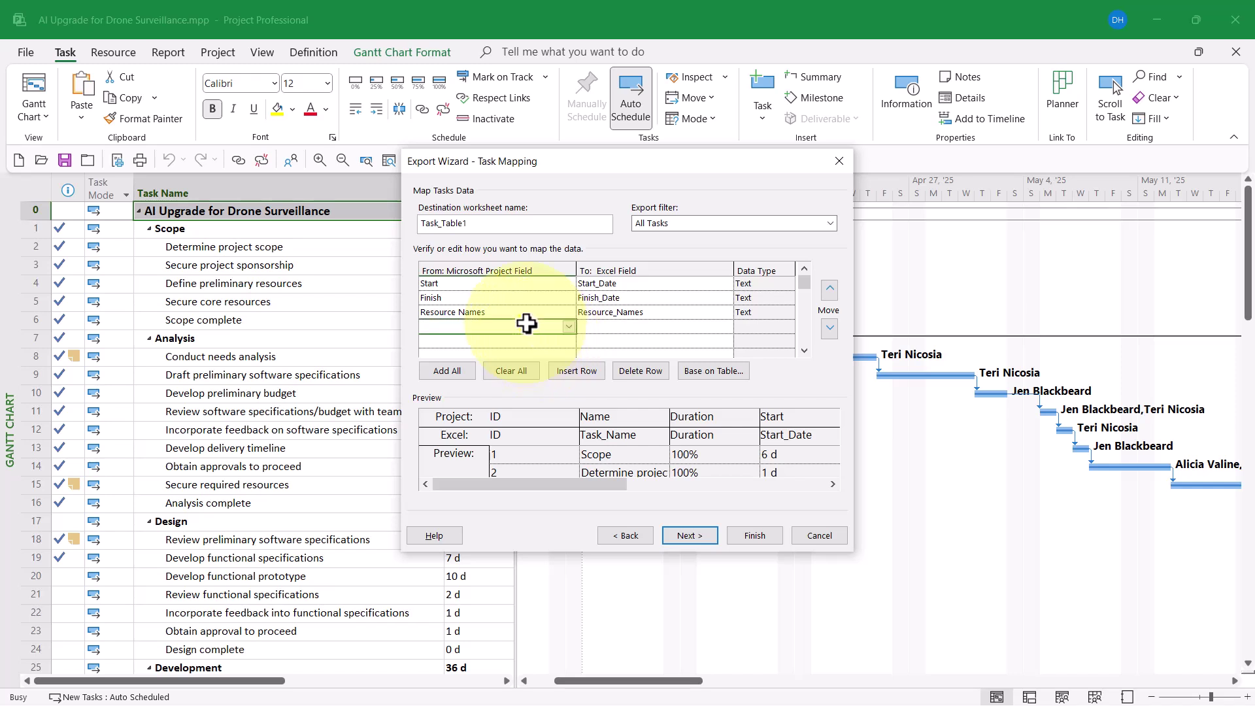
pyautogui.click(568, 327)
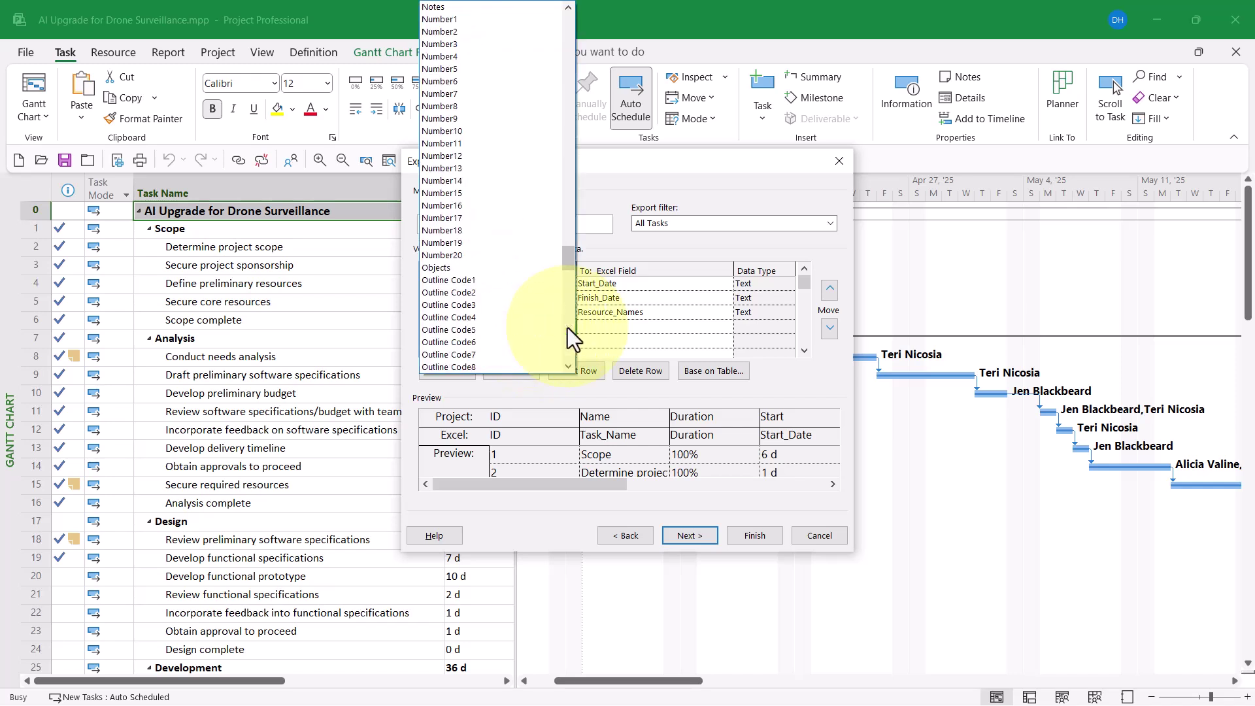
pyautogui.click(461, 7)
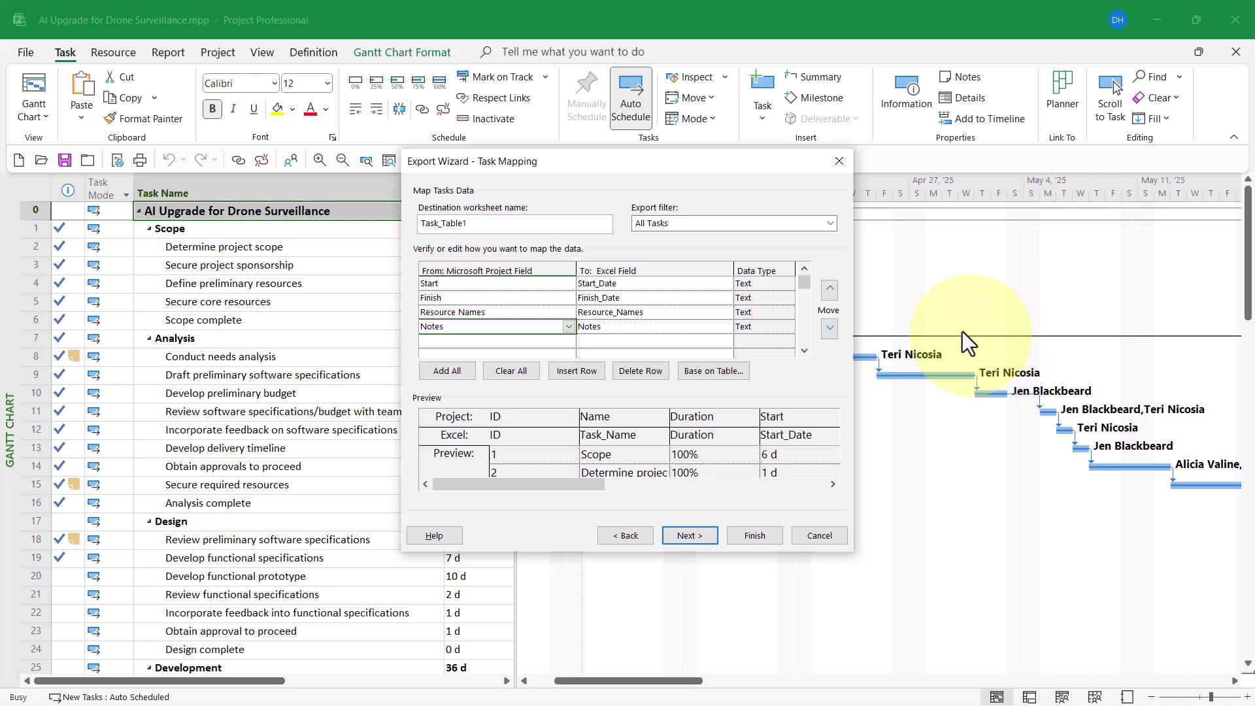
pyautogui.click(804, 268)
pyautogui.click(805, 268)
pyautogui.click(804, 268)
pyautogui.click(804, 268)
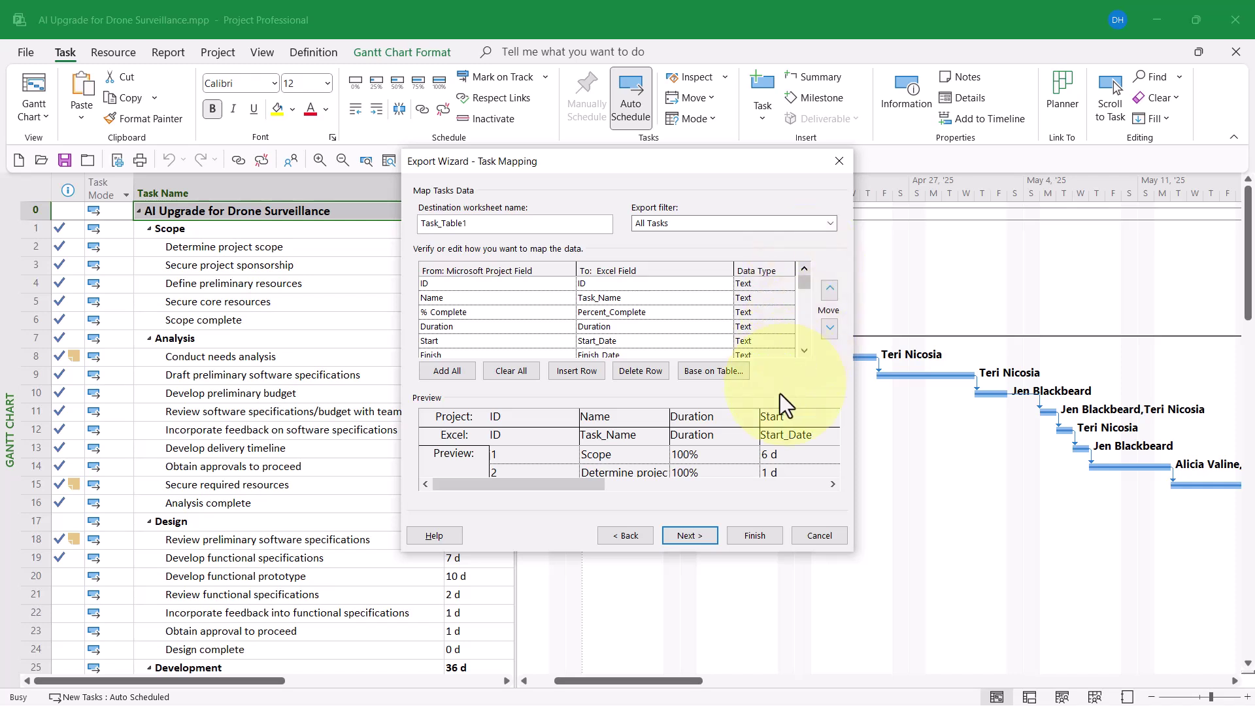
# - Save the export settings as a map named "_Client Export to Excel" and finish the export
pyautogui.click(690, 536)
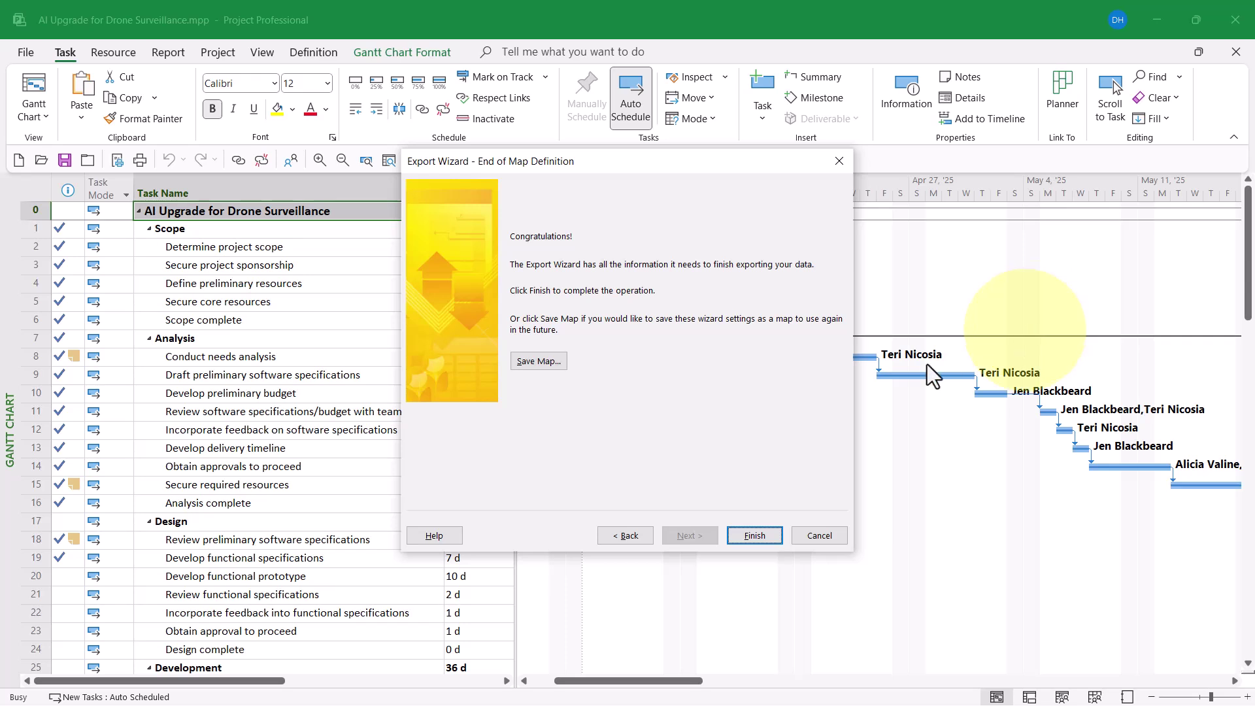
pyautogui.click(539, 360)
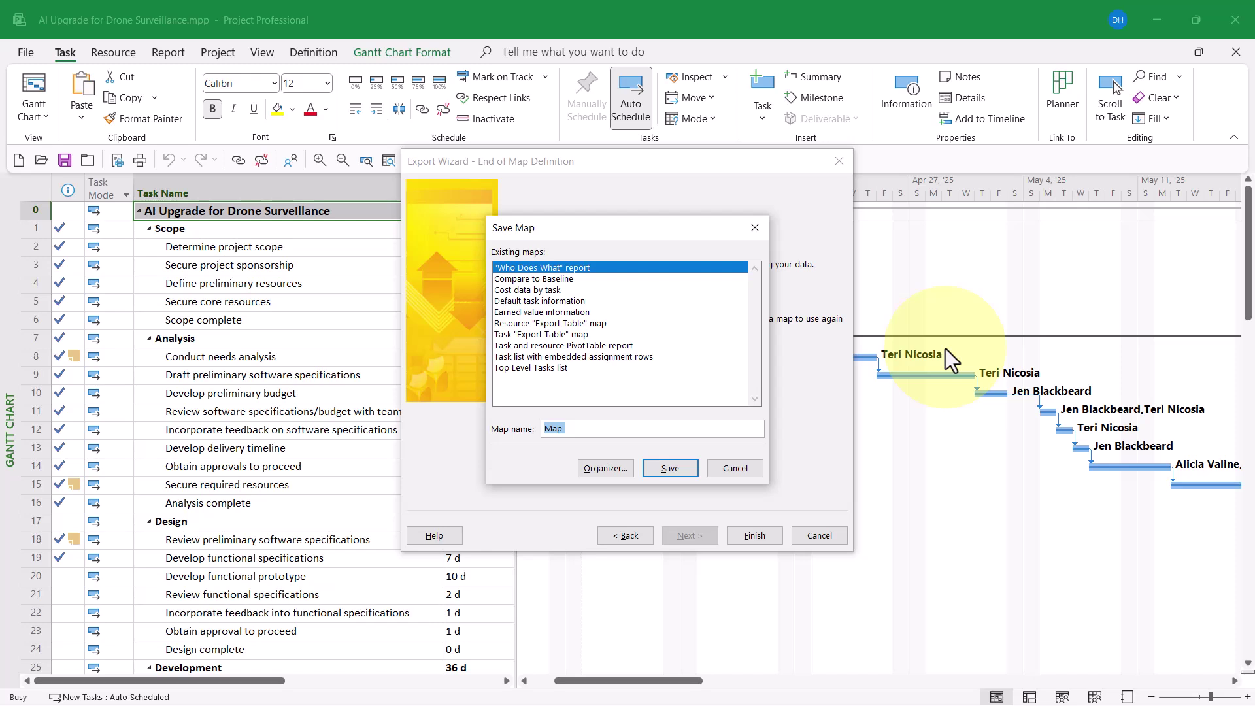
pyautogui.press('BackSpace')
pyautogui.write('_Client Export to Excel')
pyautogui.click(682, 476)
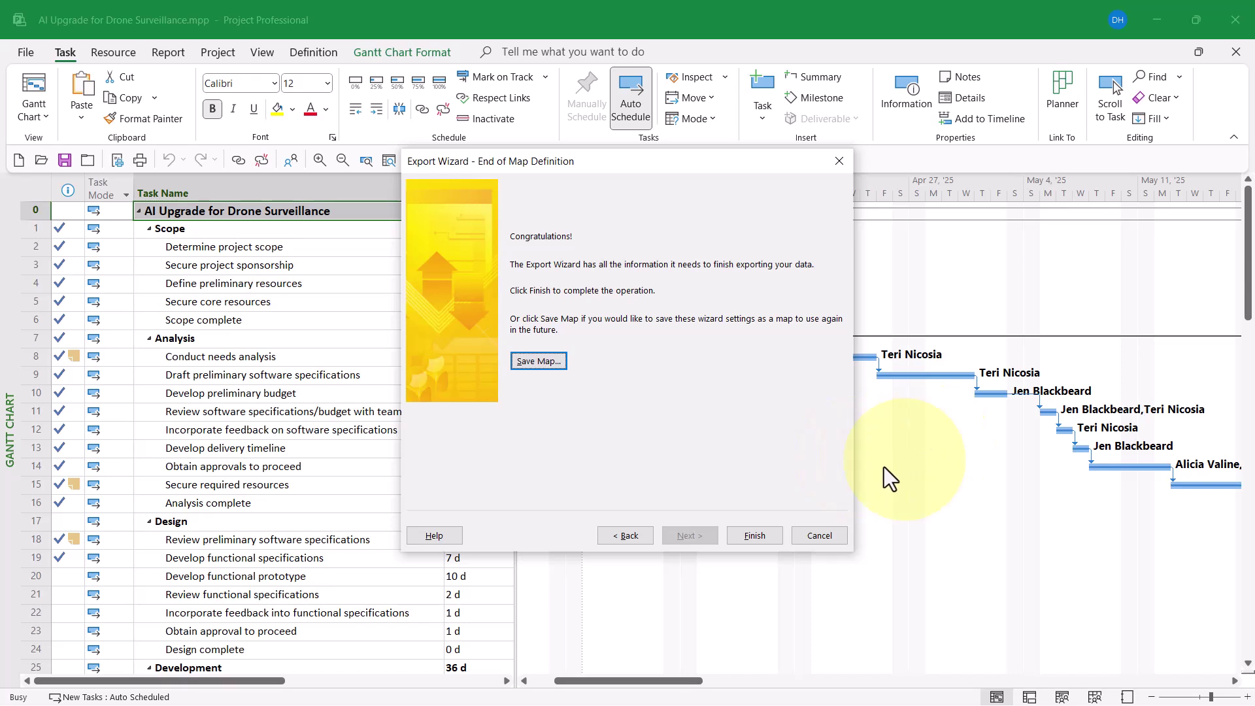
pyautogui.click(741, 539)
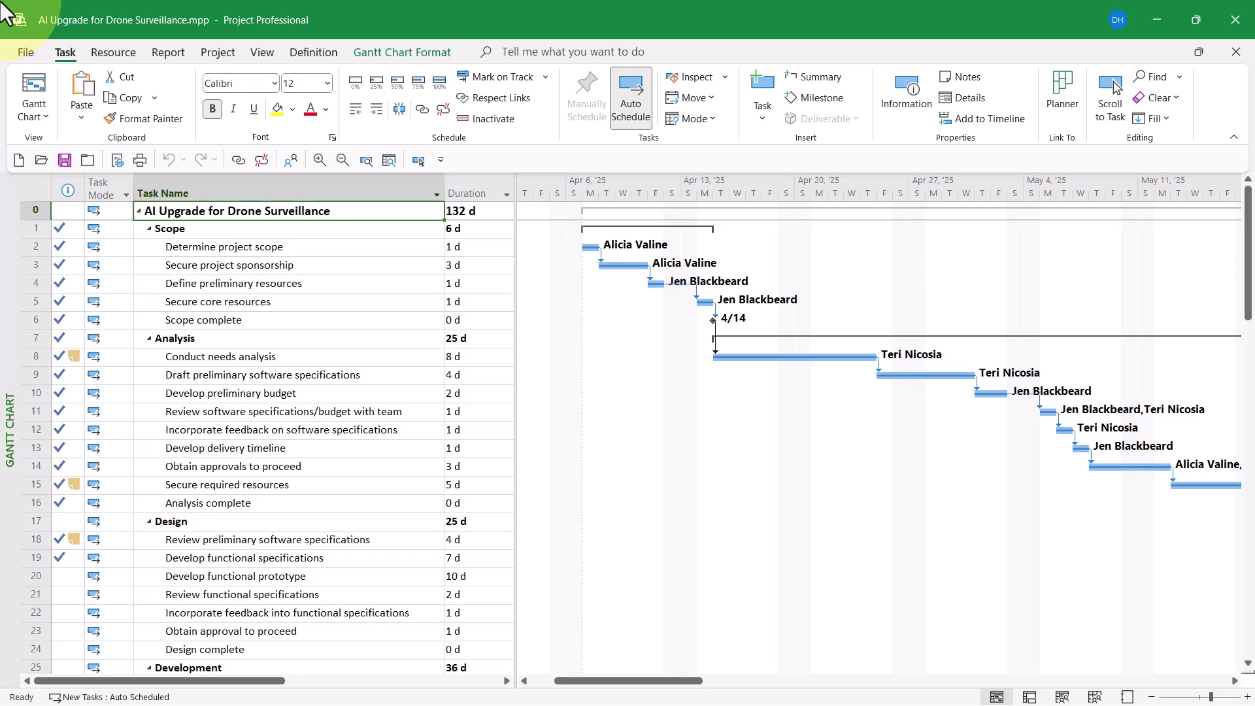
# - Start an export of the project as a Microsoft Excel Workbook named "AI Upgrade for Drone Surveillance 2.xlsx"
pyautogui.click(29, 47)
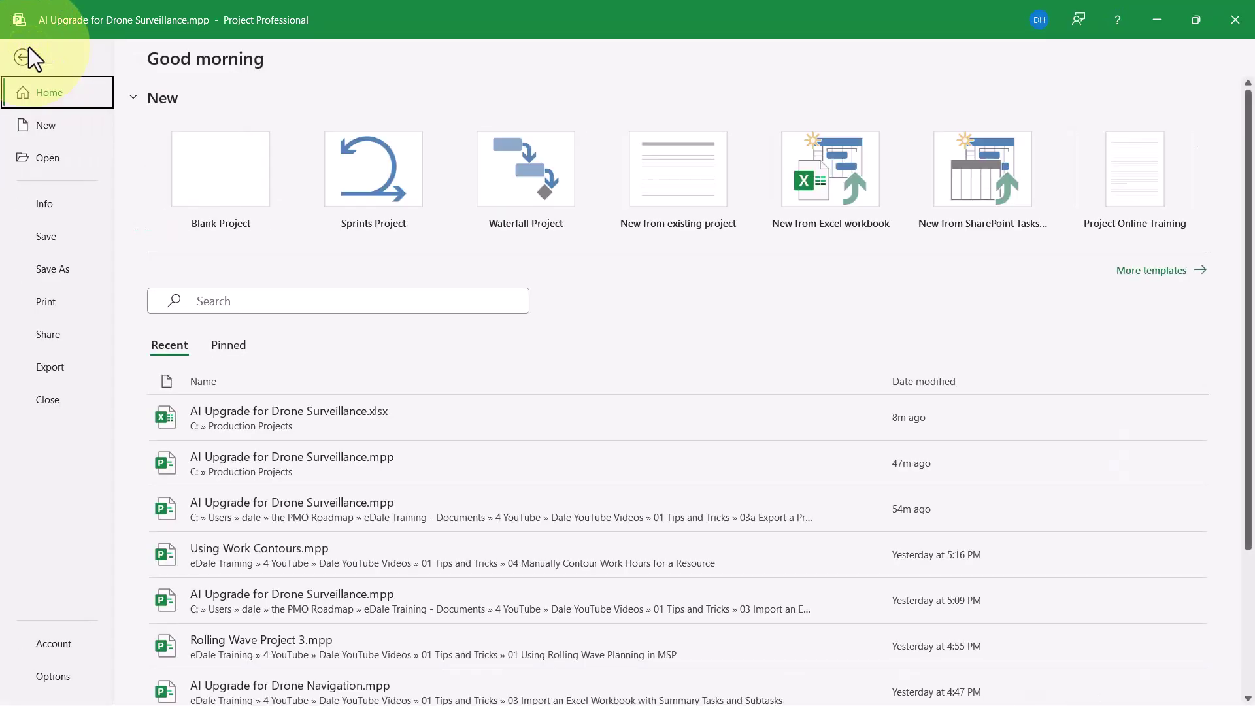
pyautogui.click(53, 370)
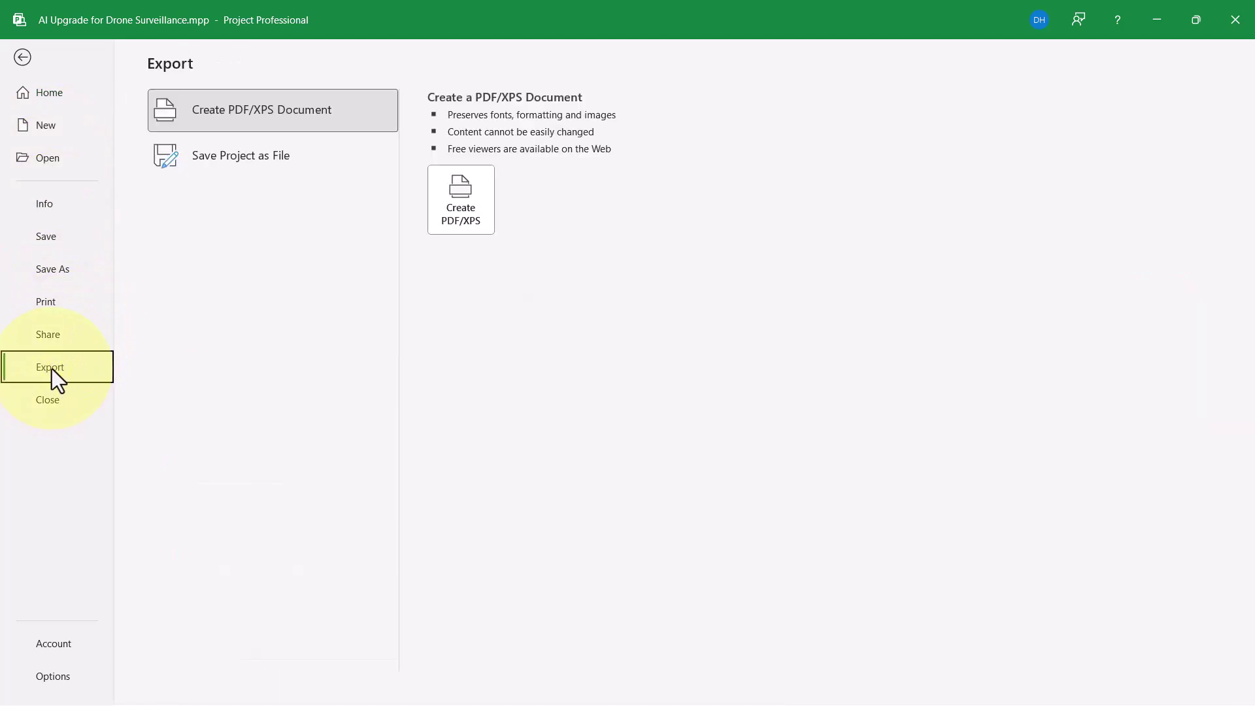
pyautogui.click(248, 155)
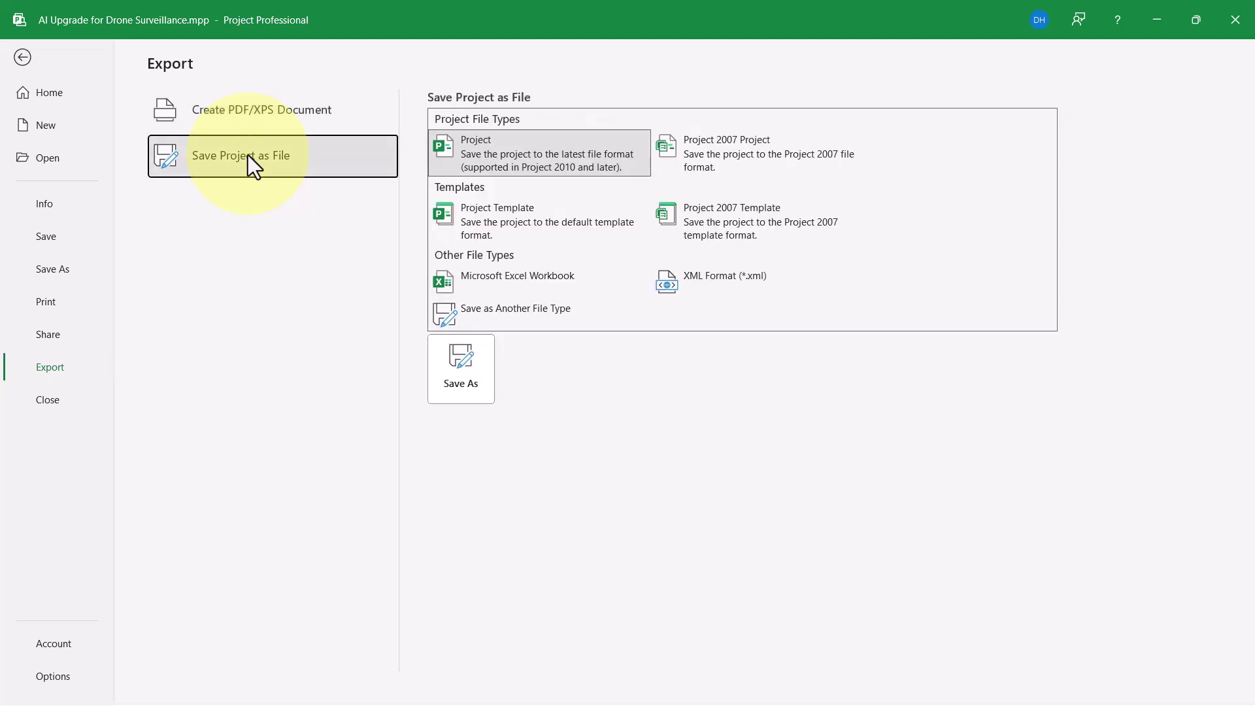
pyautogui.click(524, 281)
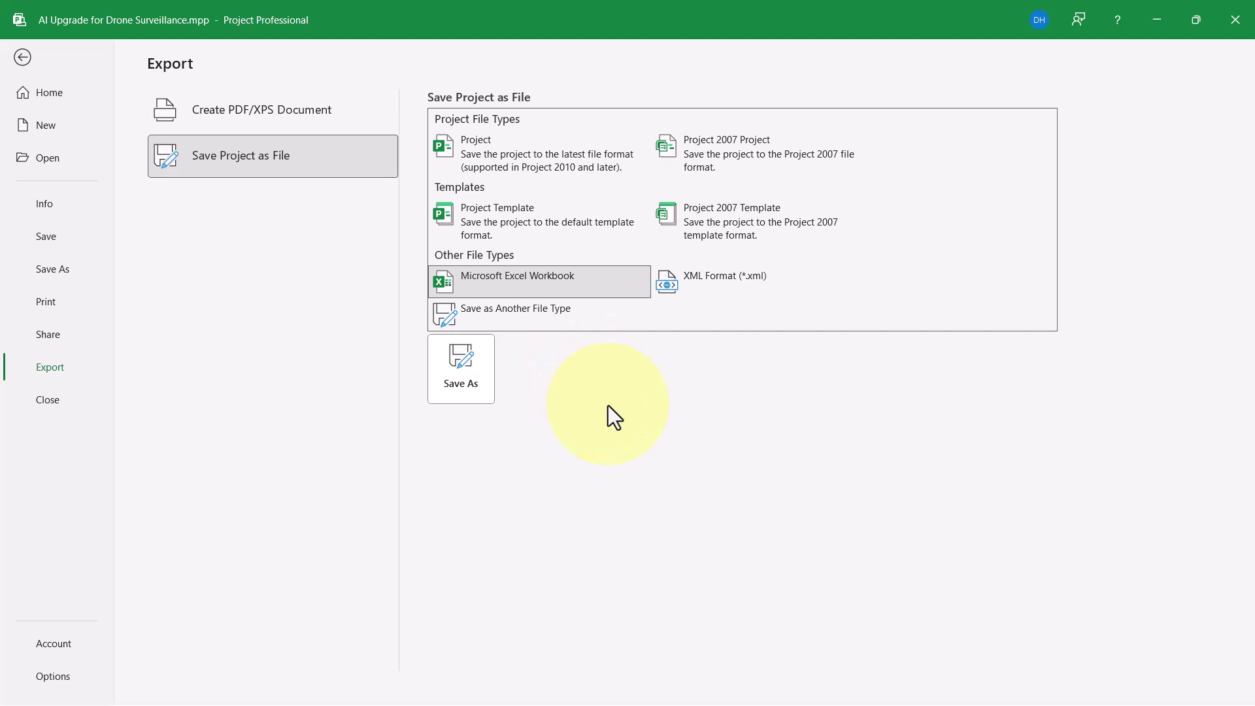
pyautogui.click(465, 361)
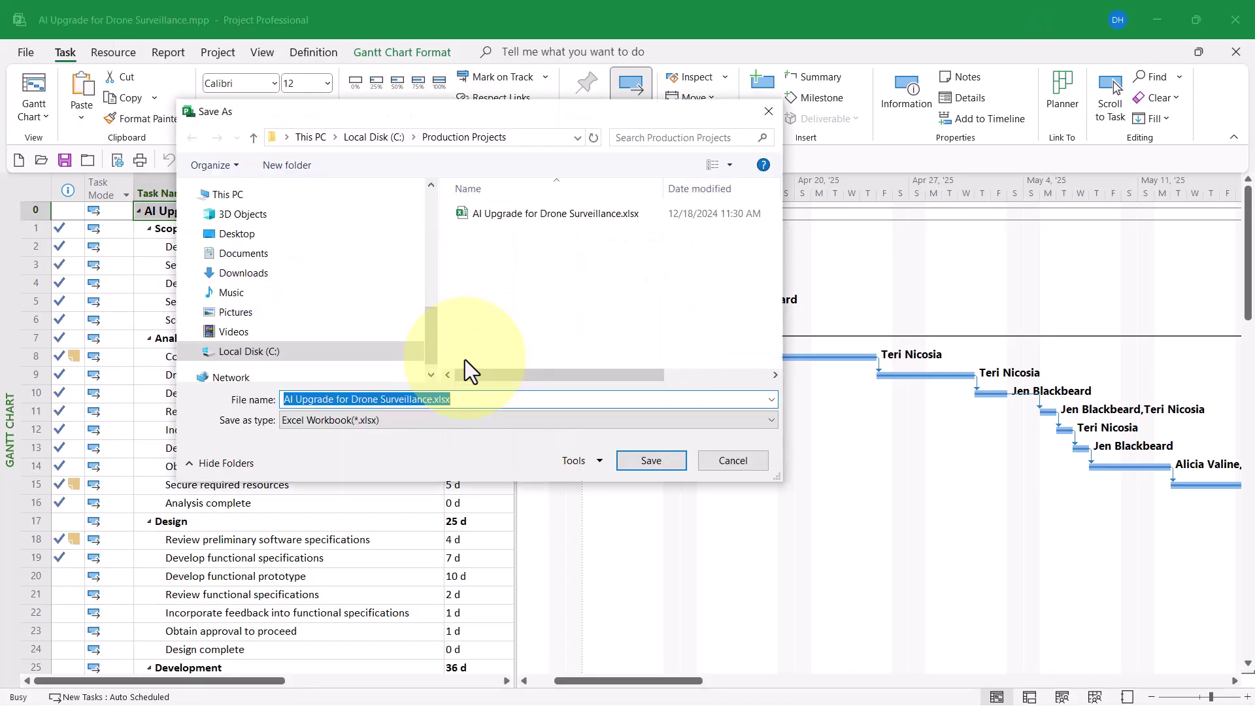
pyautogui.click(430, 399)
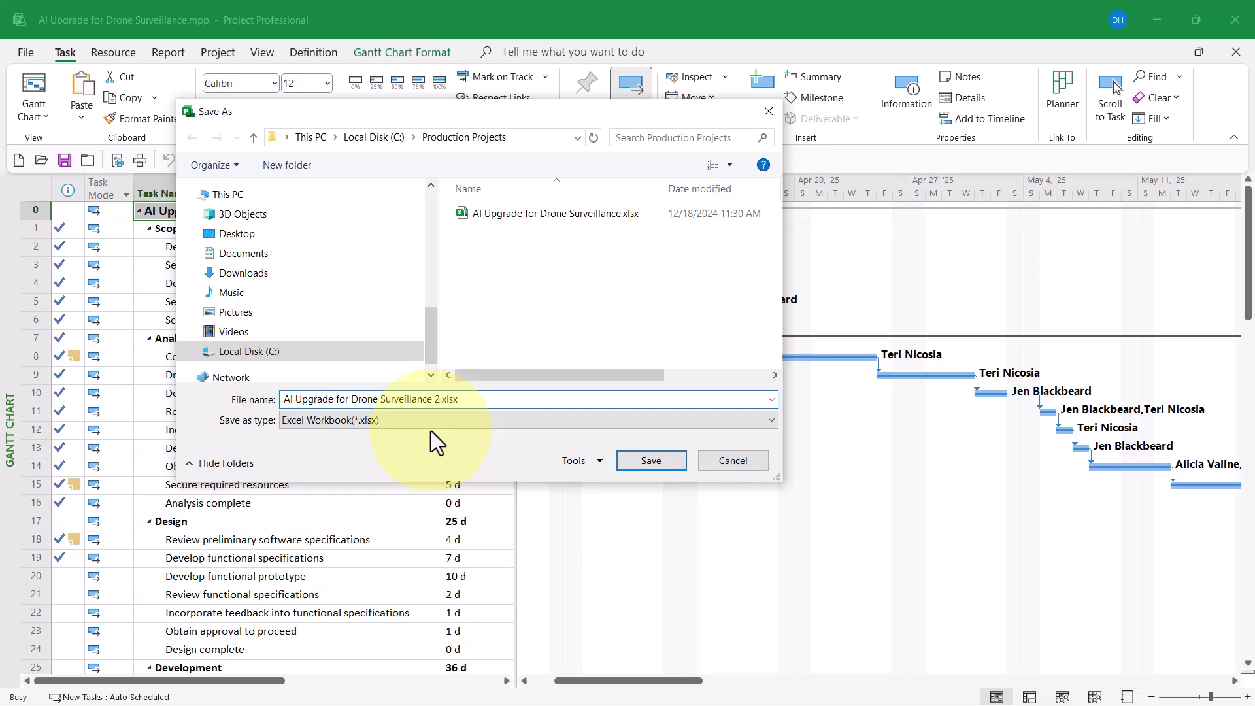
pyautogui.write('2')
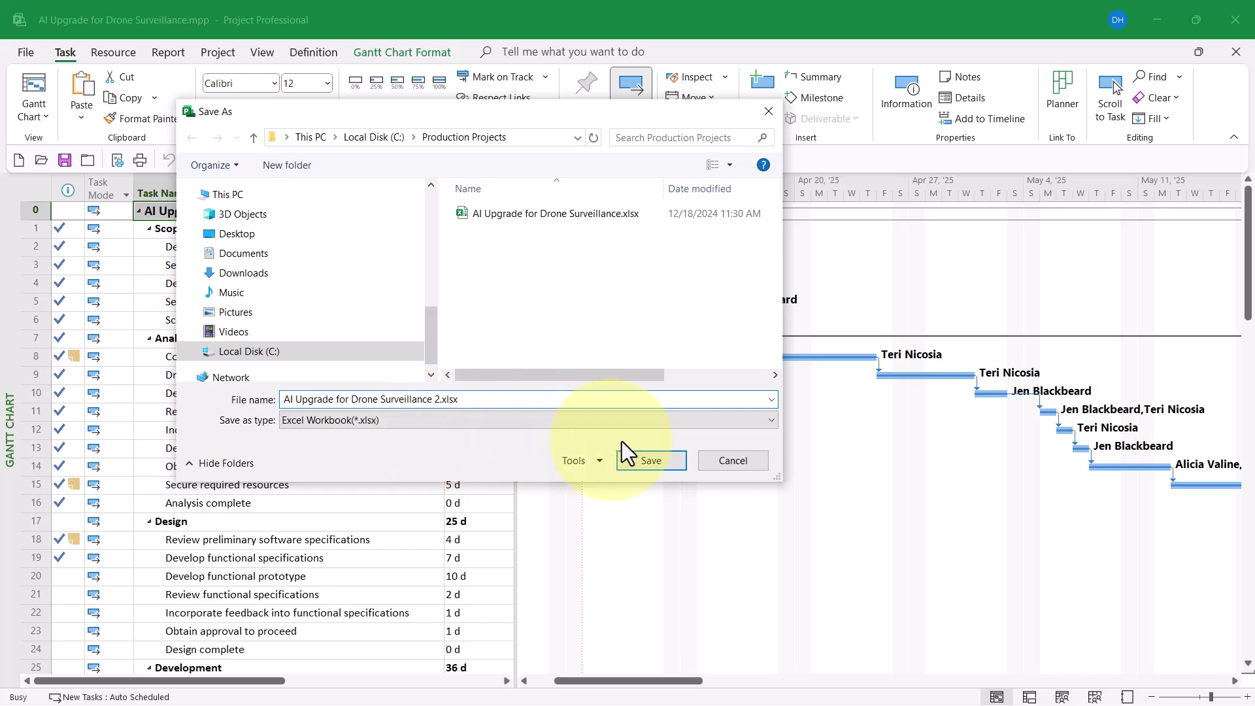
pyautogui.click(658, 458)
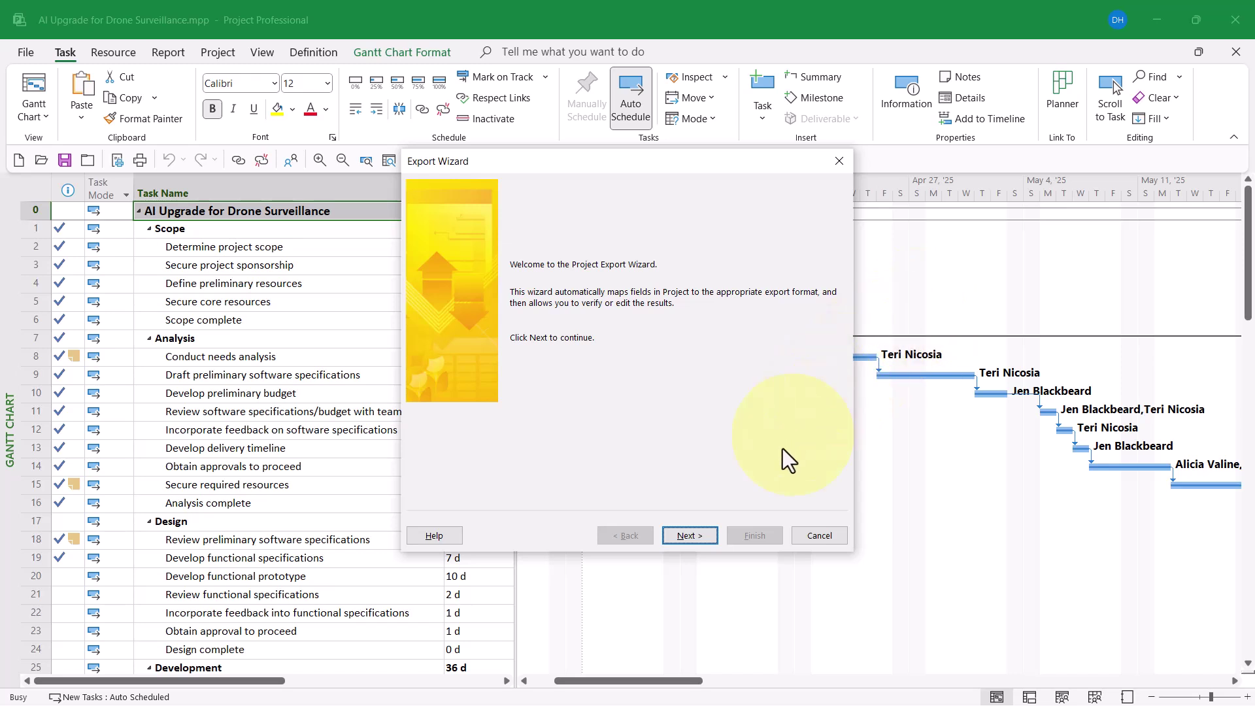
# - Export the selected data using the existing map "_Client Export to Excel" and finish the Export Wizard
pyautogui.click(704, 536)
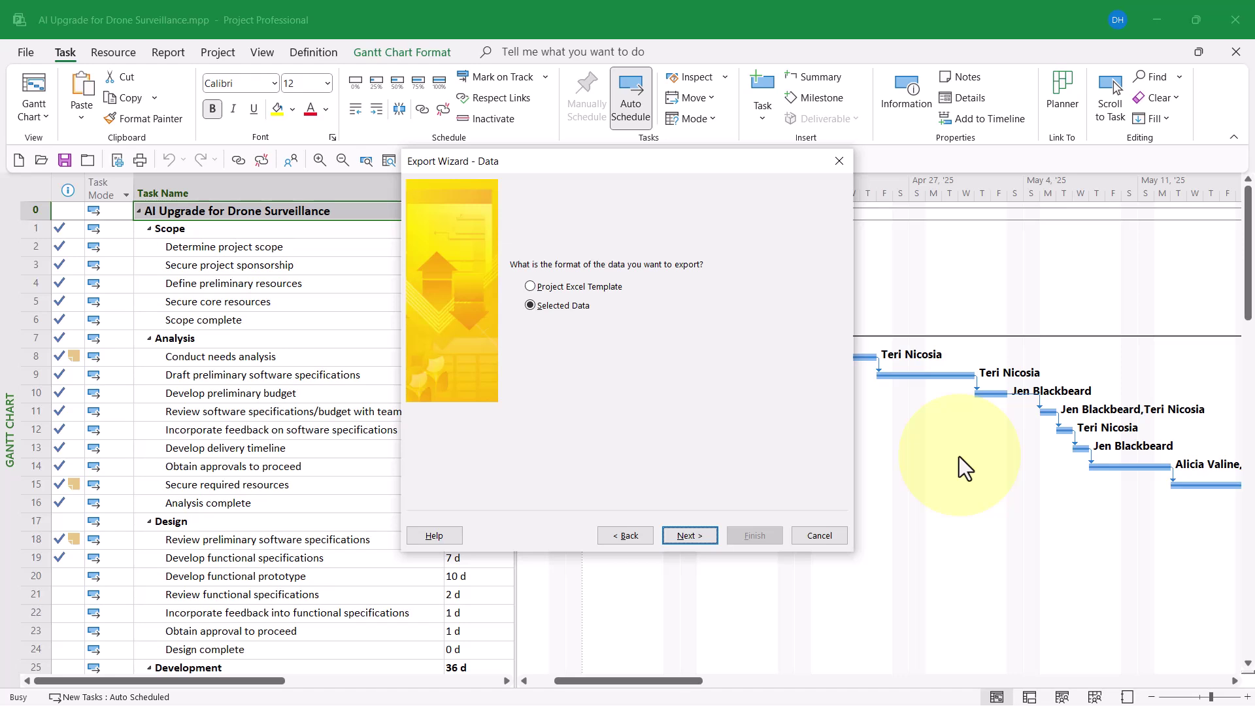
pyautogui.click(711, 536)
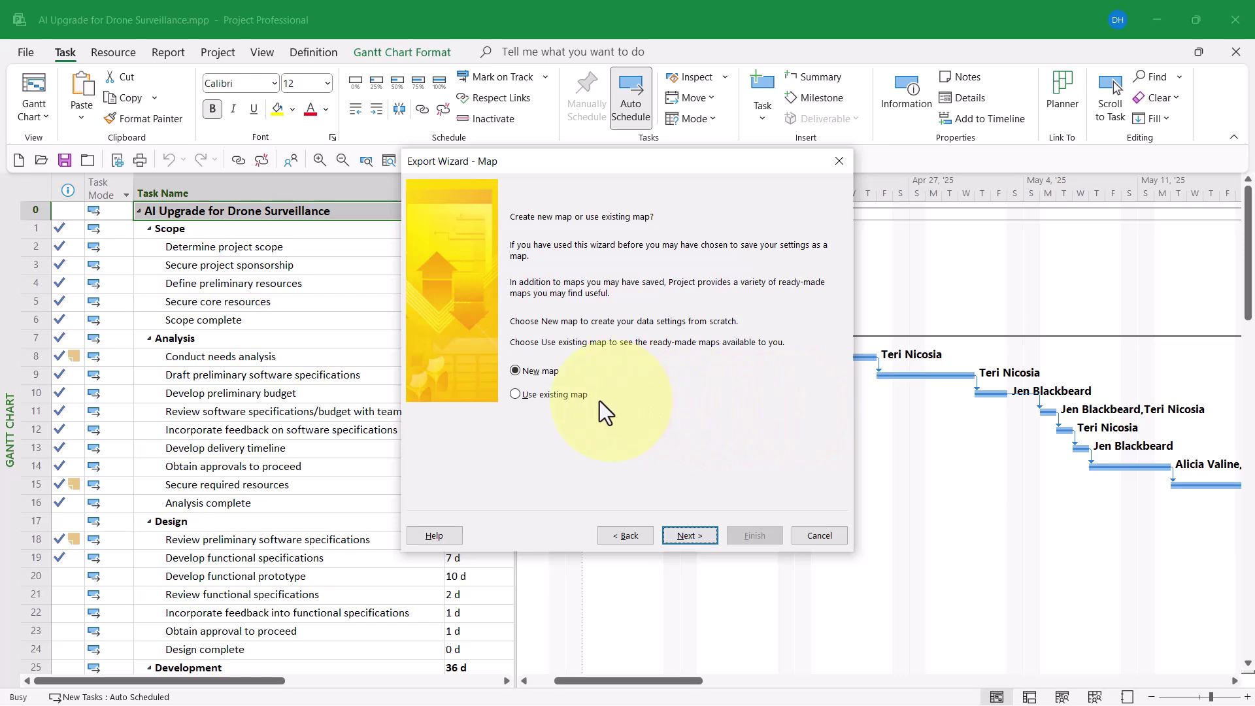
pyautogui.click(523, 395)
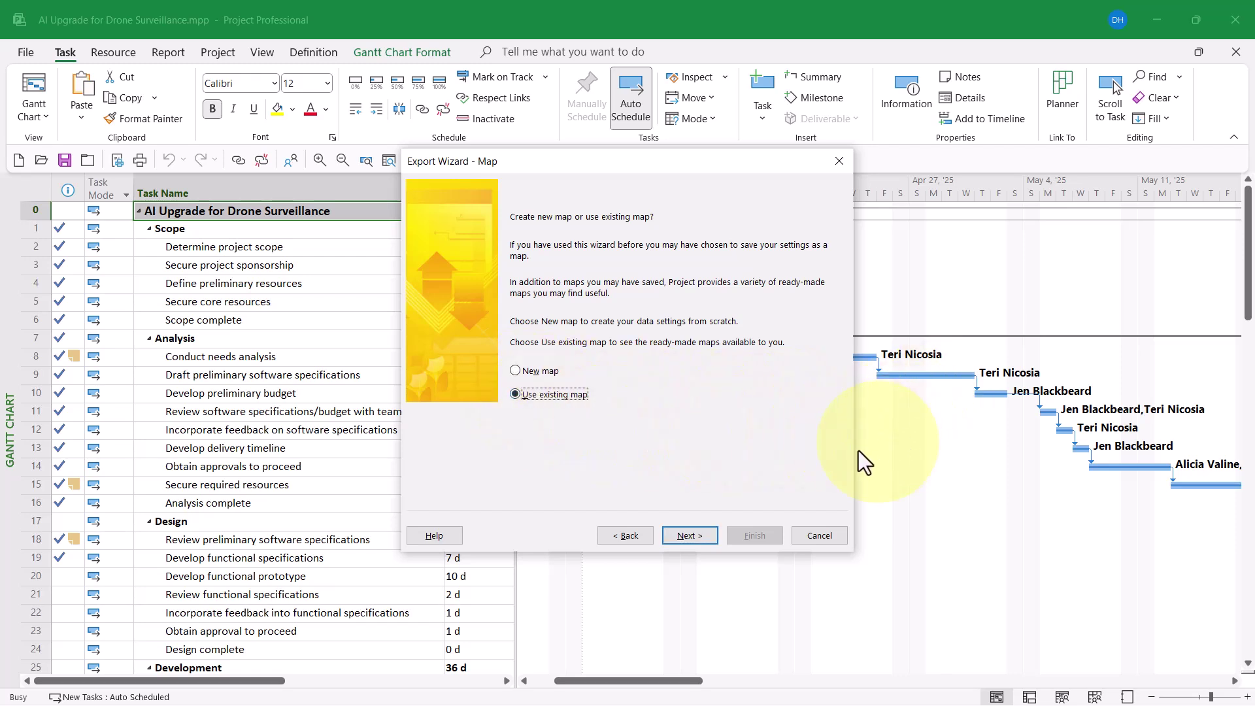
pyautogui.click(687, 532)
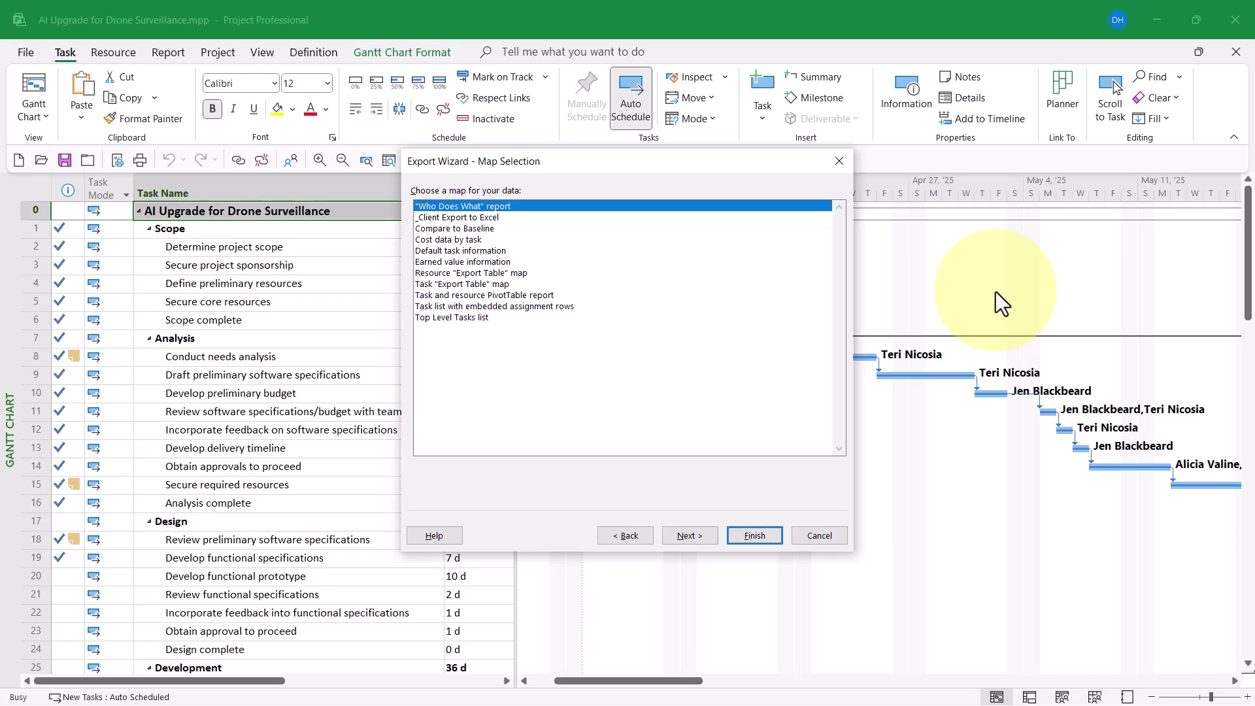
pyautogui.click(476, 217)
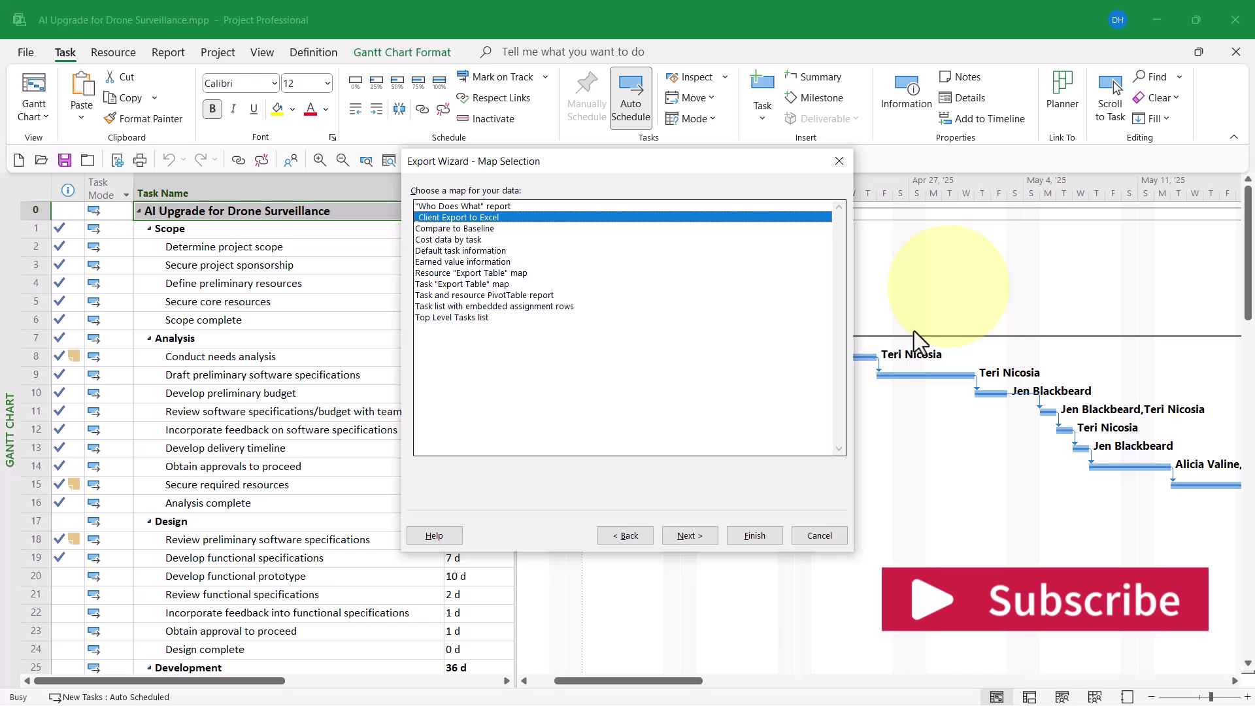
pyautogui.click(755, 535)
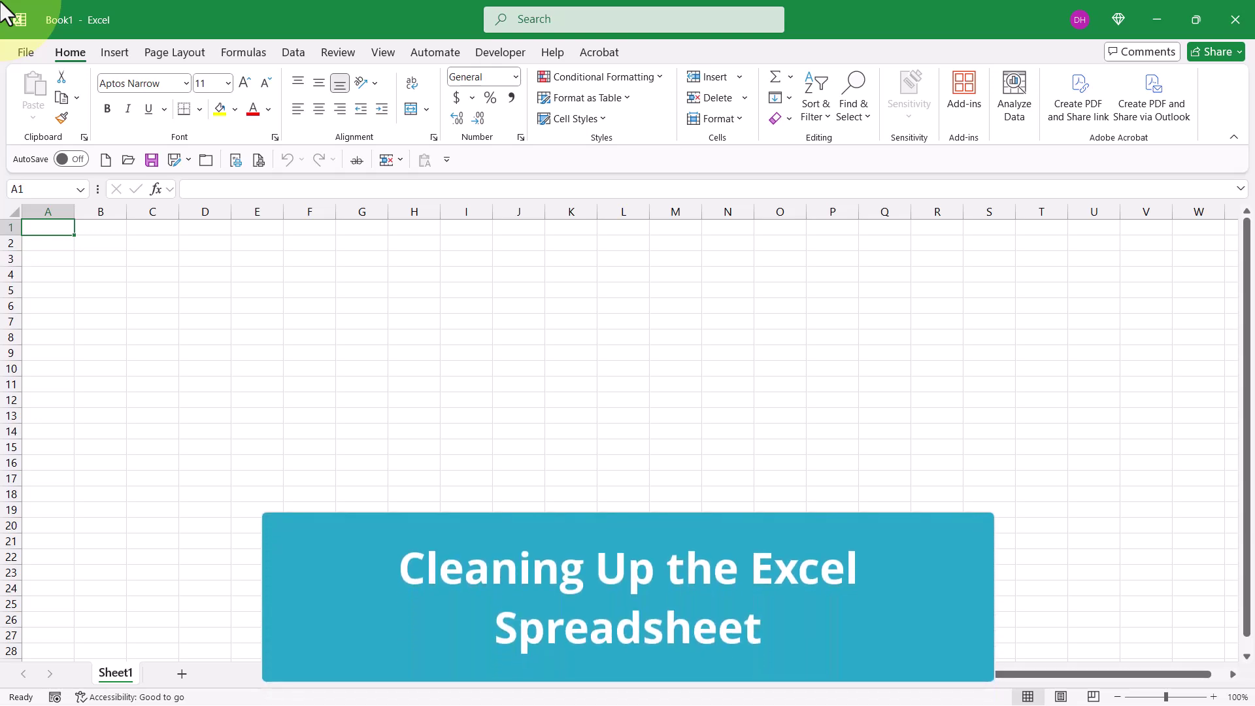
# - Switch to Excel and open "AI Upgrade for Drone Surveillance.xlsx" from the Production Projects folder
pyautogui.click(126, 168)
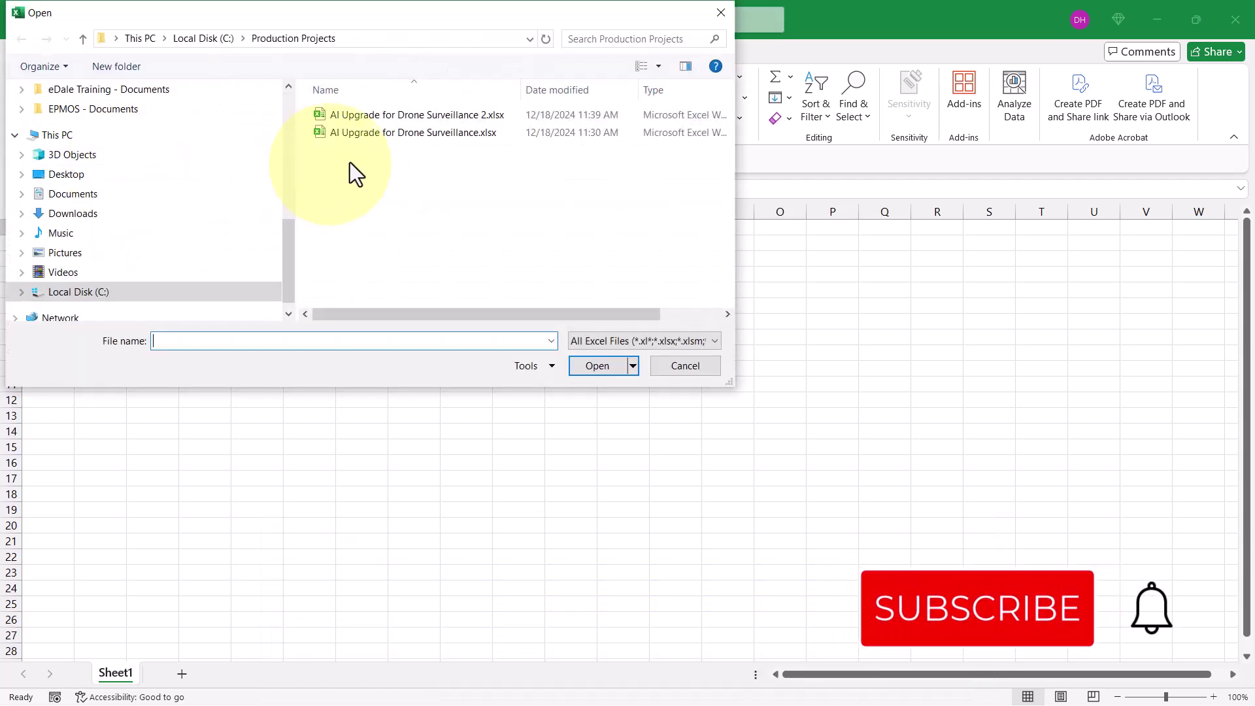
pyautogui.click(378, 134)
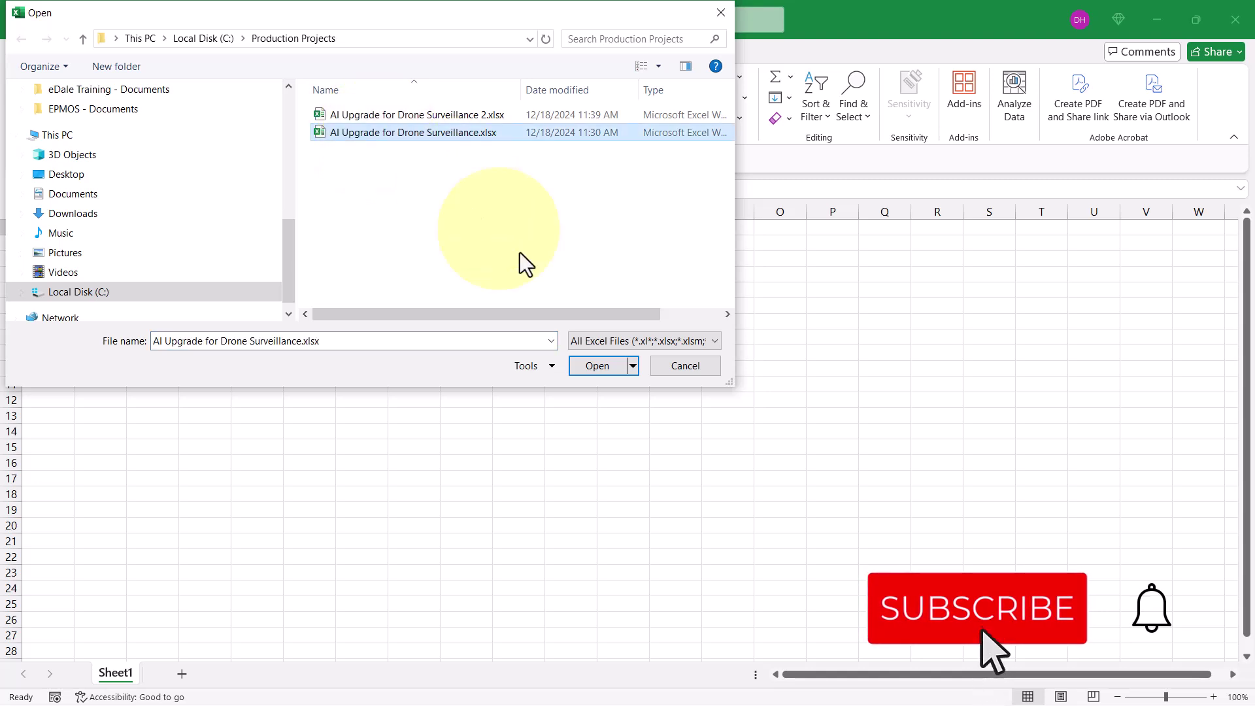
pyautogui.click(601, 367)
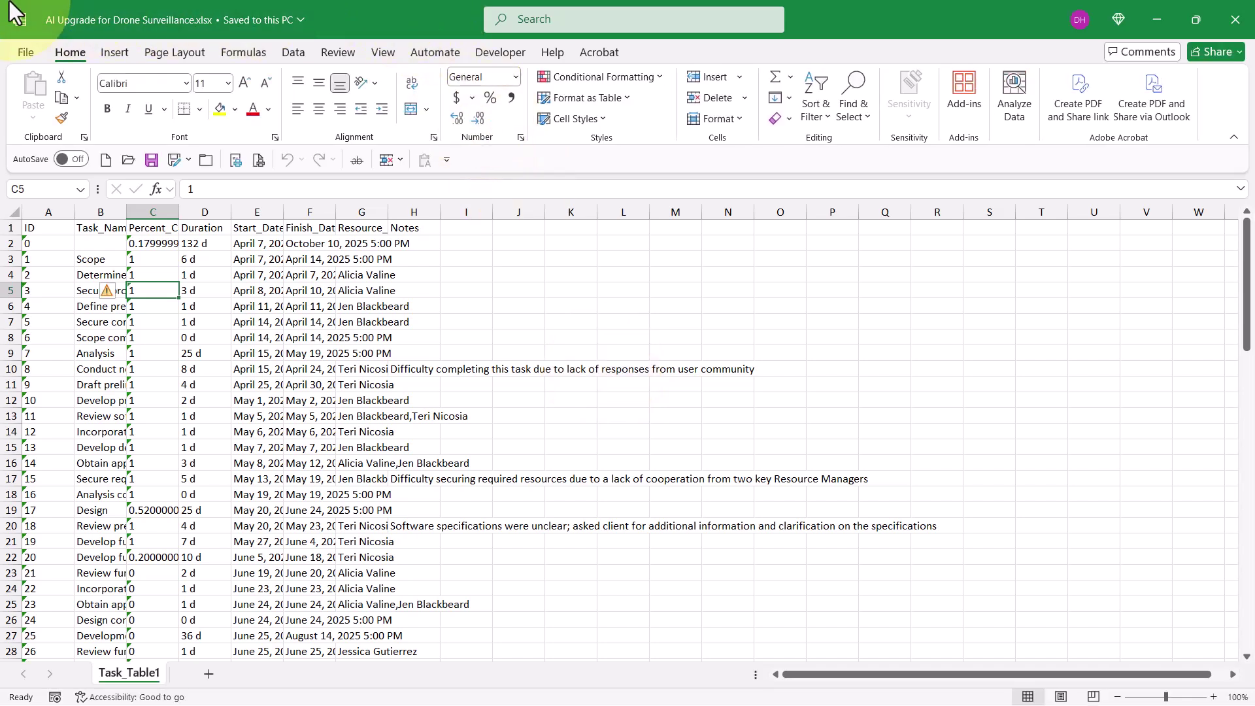
# - AutoFit the width of all worksheet columns and make the header row bold
pyautogui.click(17, 212)
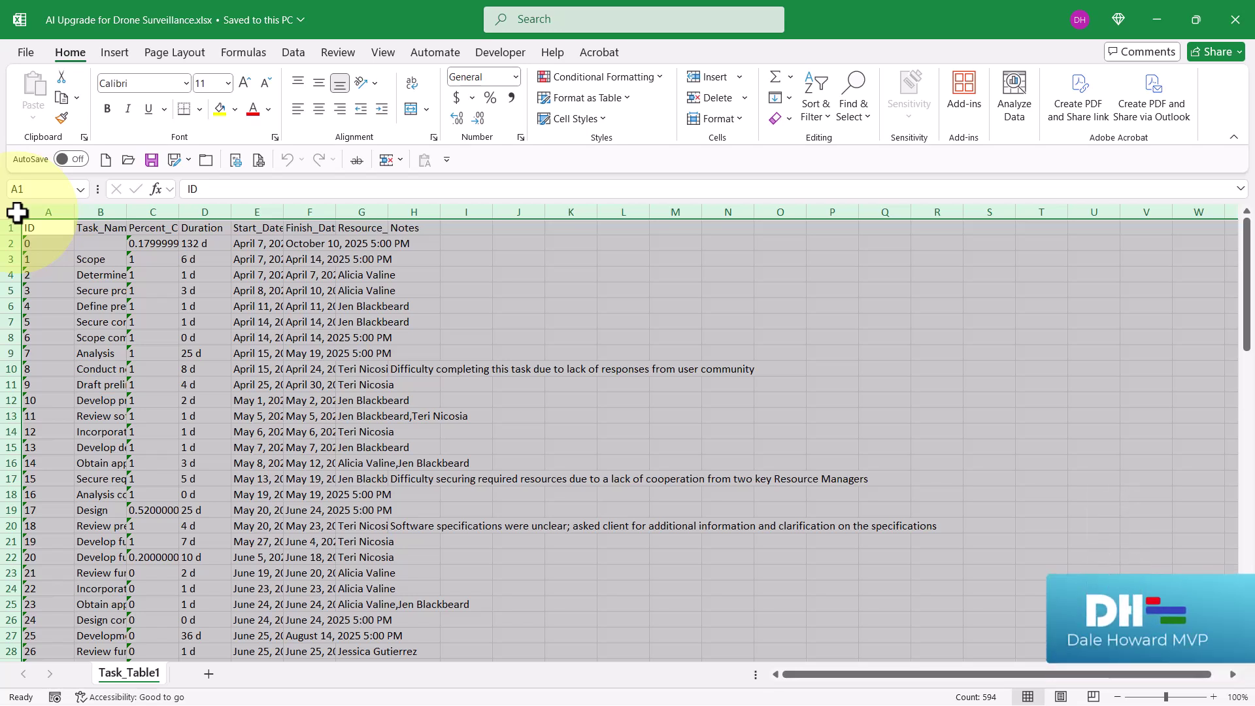
pyautogui.doubleClick(126, 208)
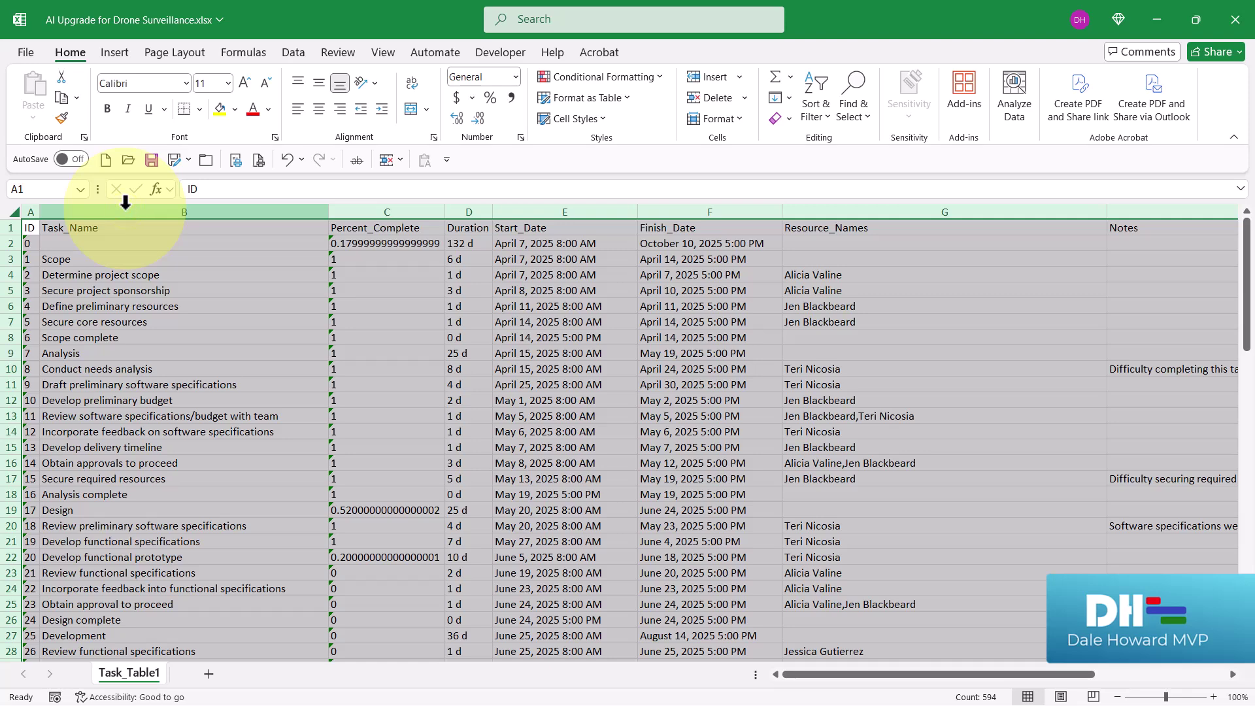
pyautogui.click(237, 230)
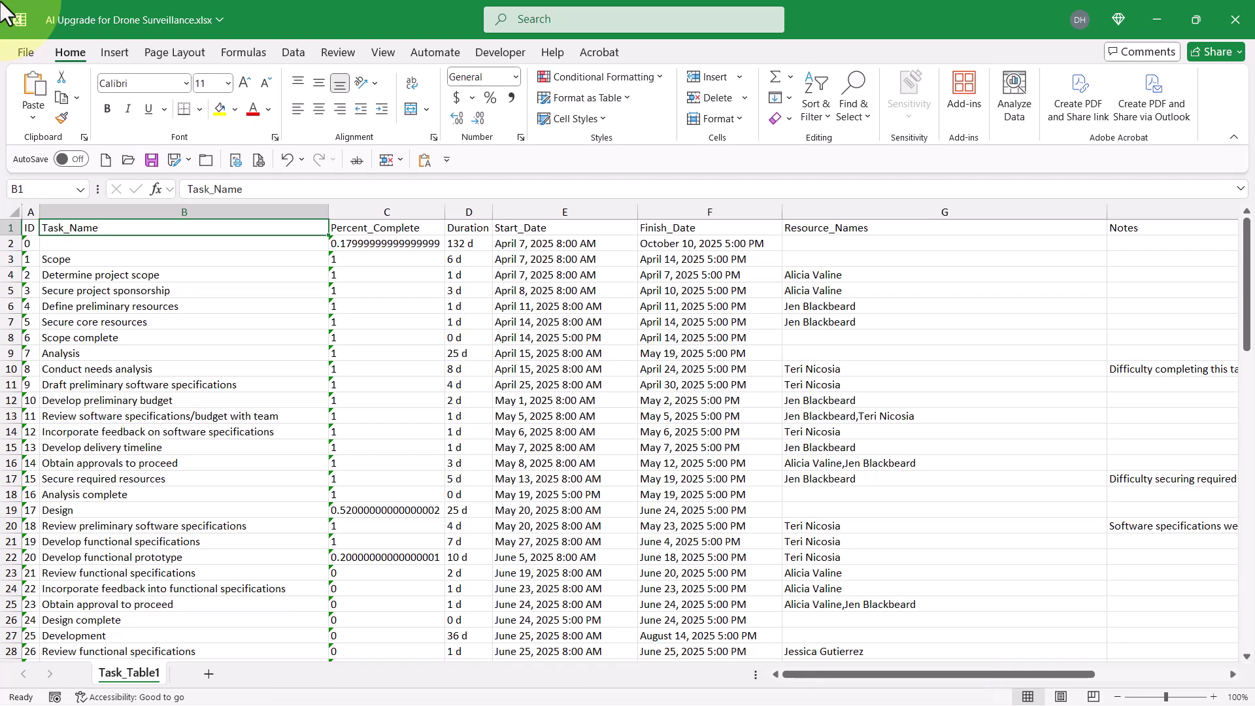
pyautogui.click(7, 229)
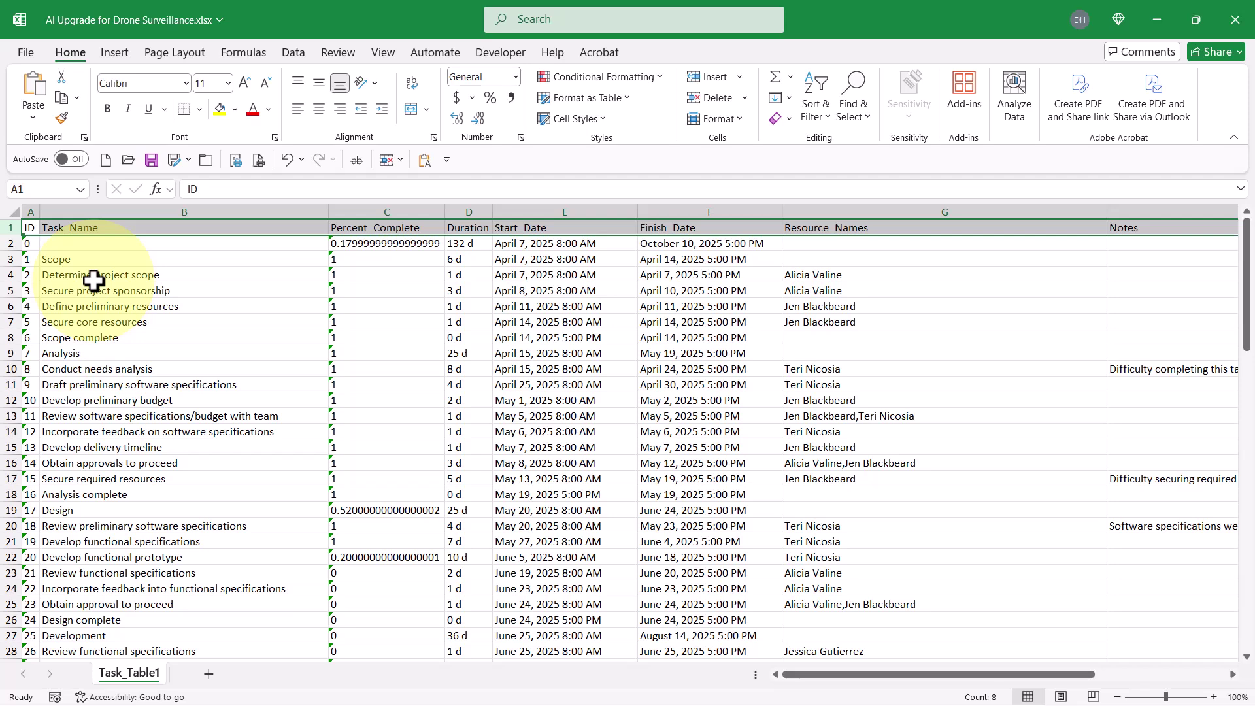
pyautogui.click(106, 107)
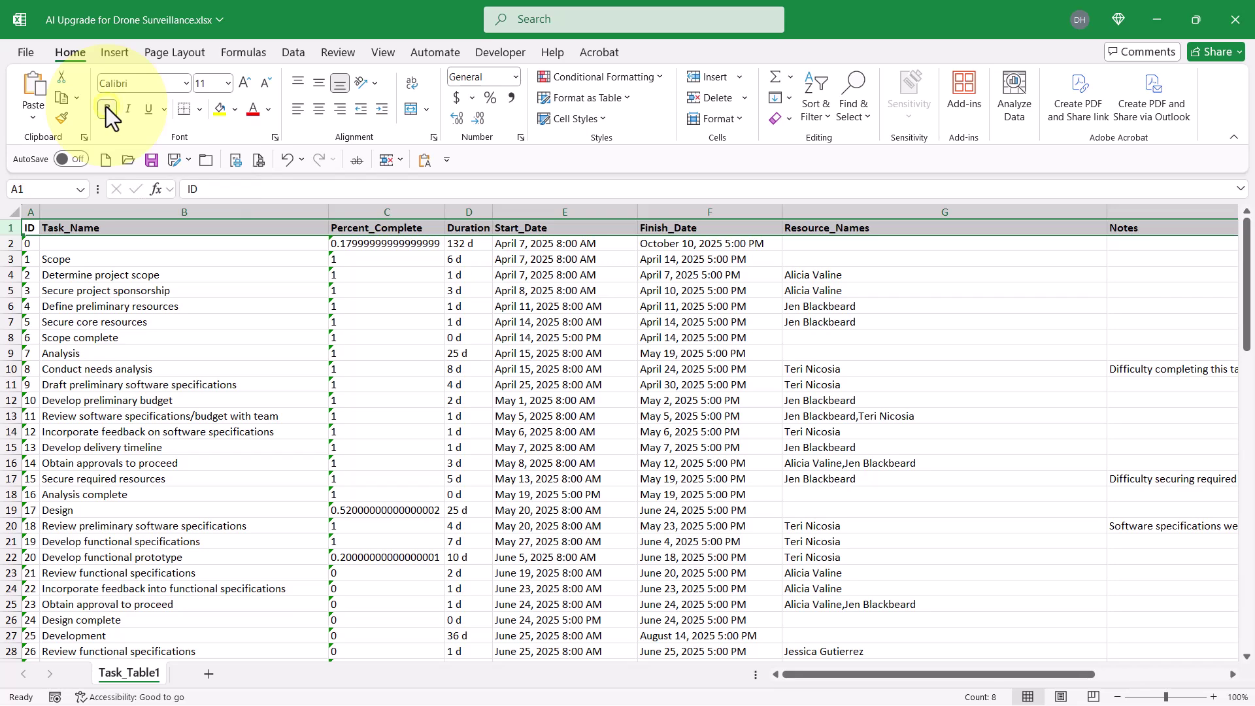
# - Enter "Project Summary" as the missing task name for ID 0 in cell B2
pyautogui.click(149, 247)
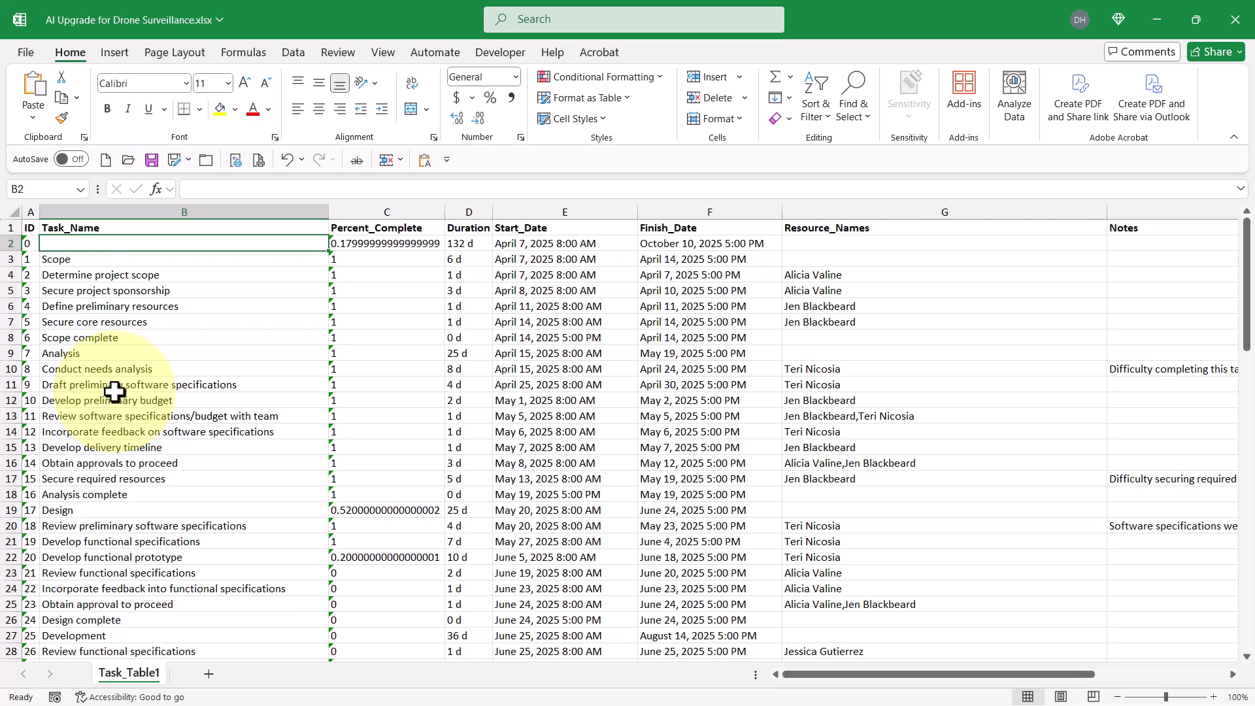
pyautogui.write('Projen')
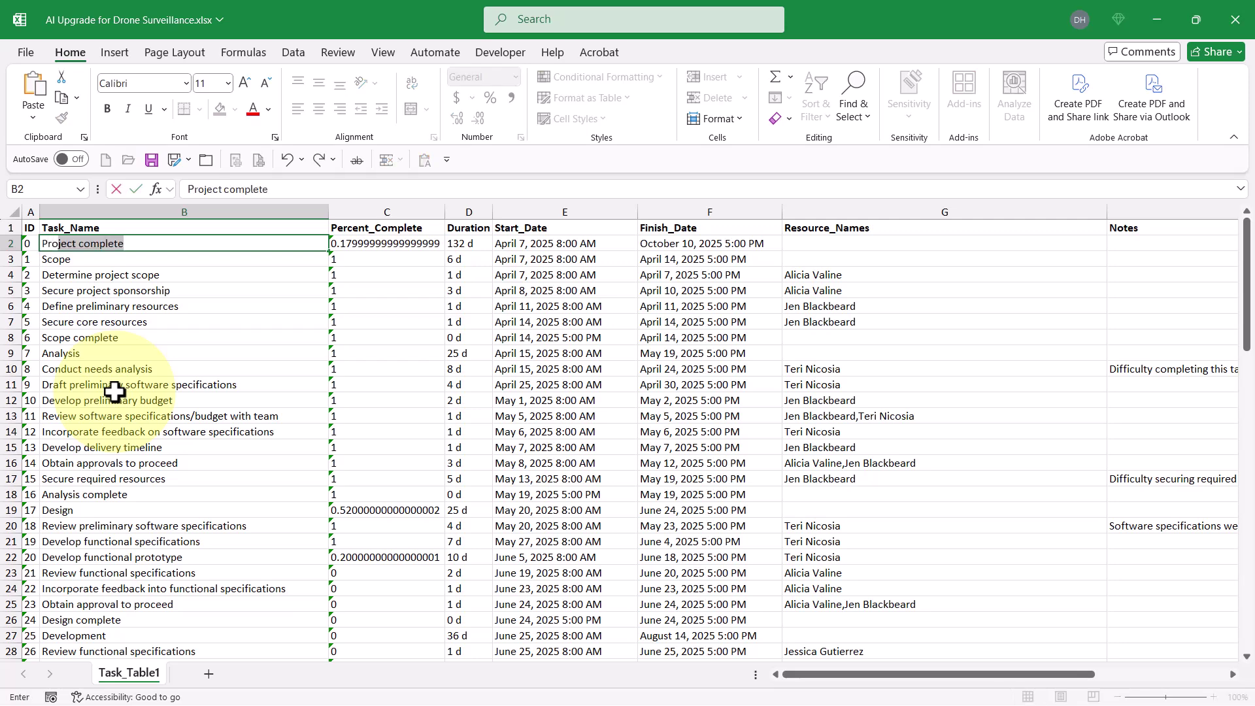
pyautogui.write('t')
pyautogui.press('BackSpace')
pyautogui.press('BackSpace')
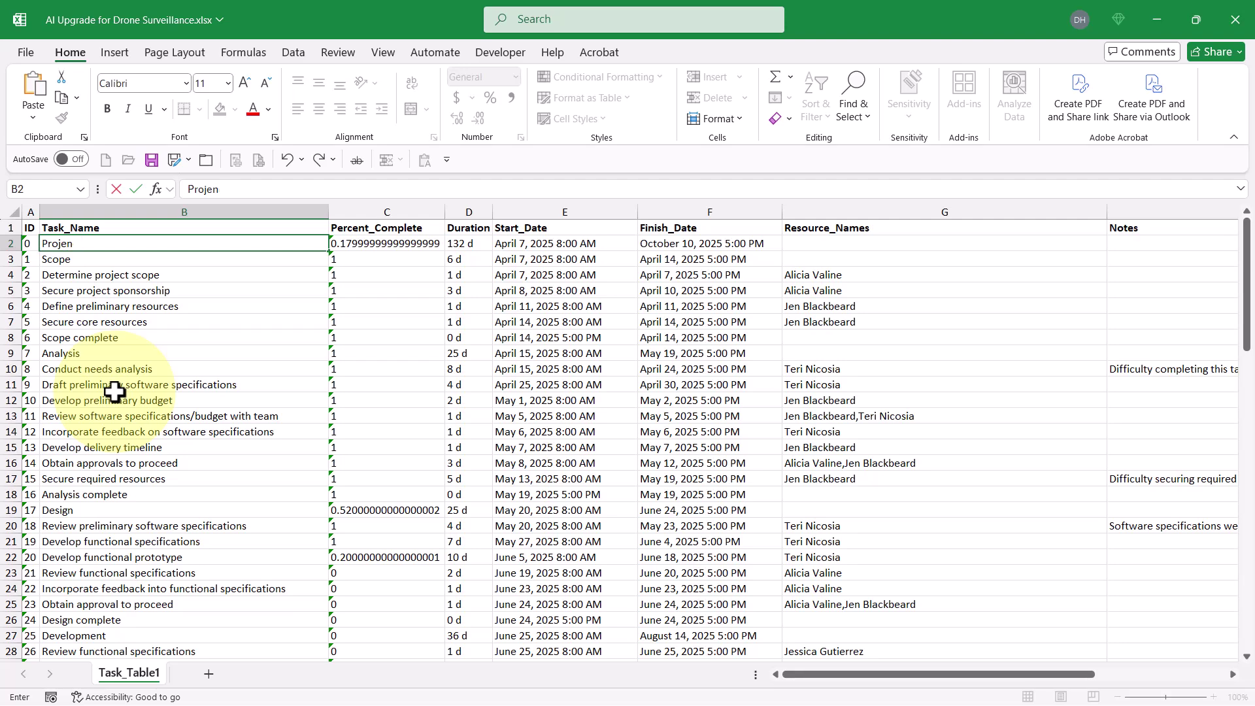
pyautogui.write('ct Summary')
pyautogui.press('Return')
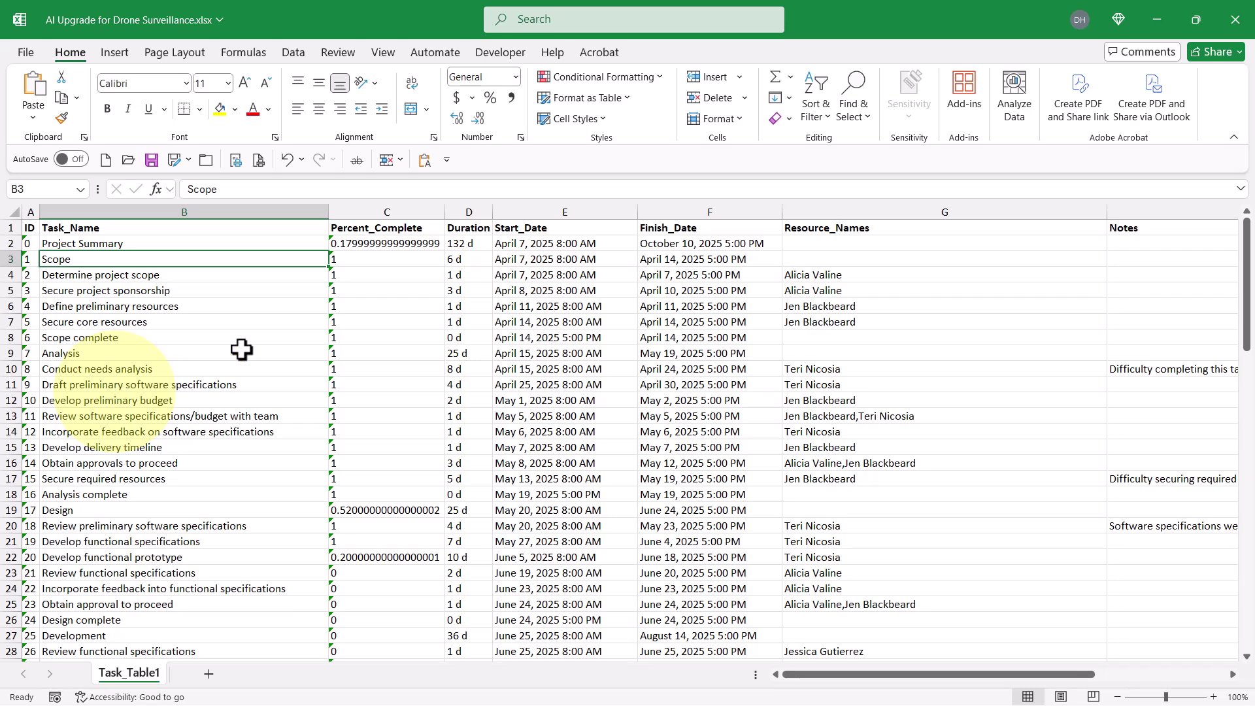
pyautogui.click(368, 242)
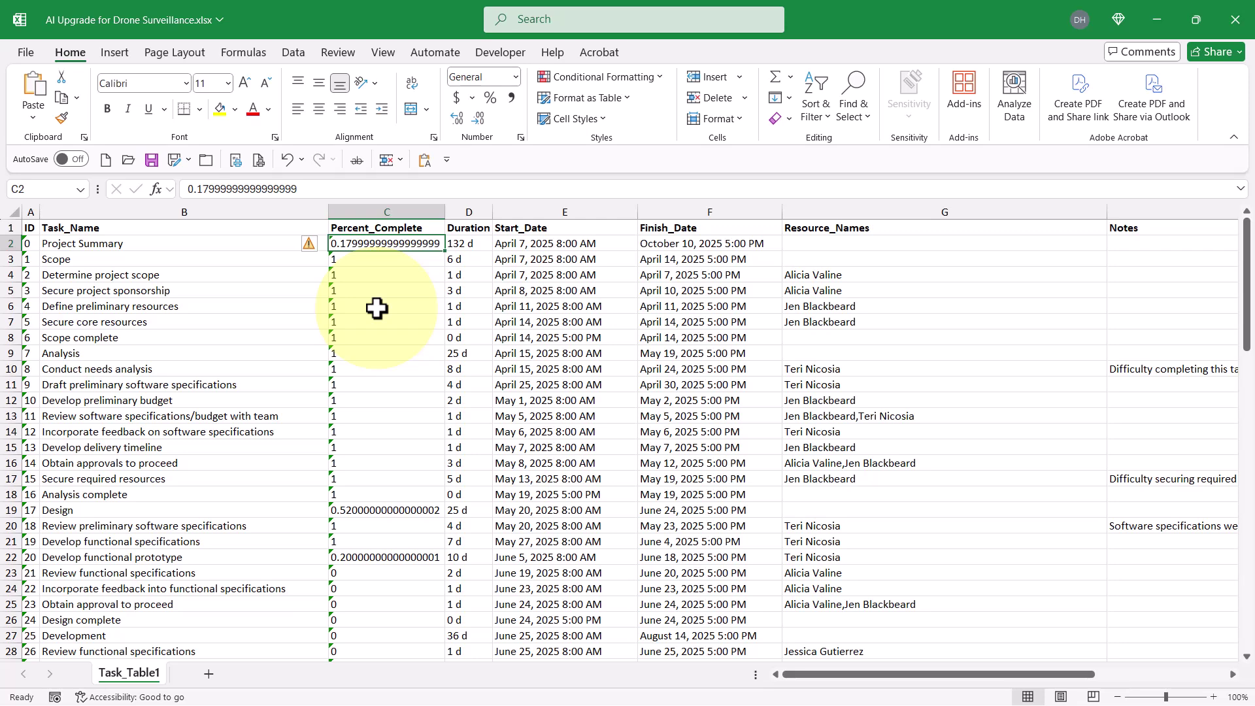
pyautogui.click(319, 243)
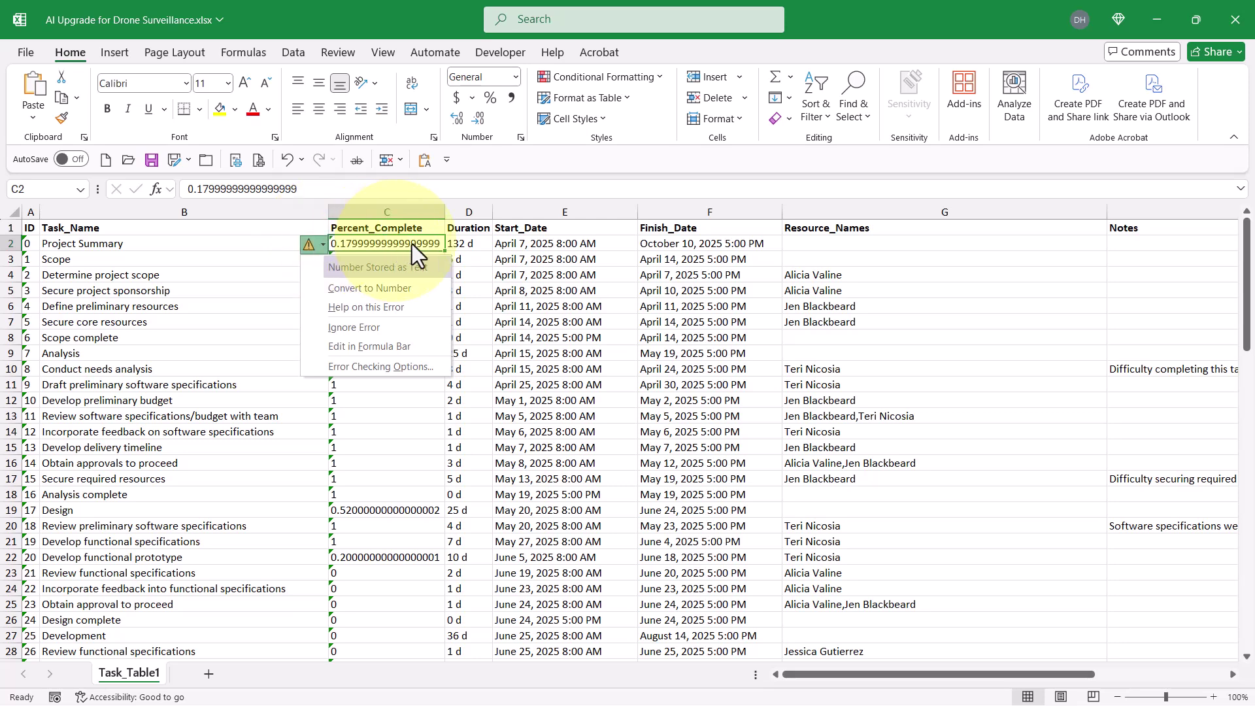
pyautogui.click(484, 239)
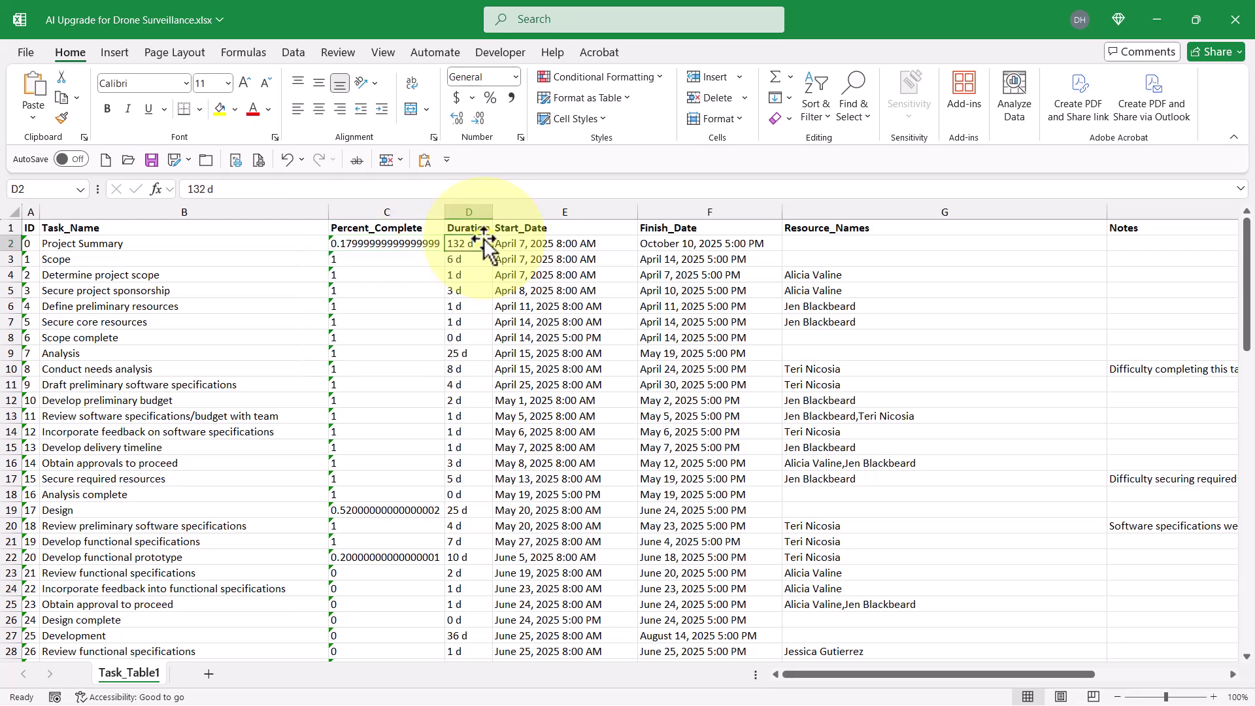
# - Convert all Percent_Complete values from C2 down to the last task from text to numbers
pyautogui.click(414, 245)
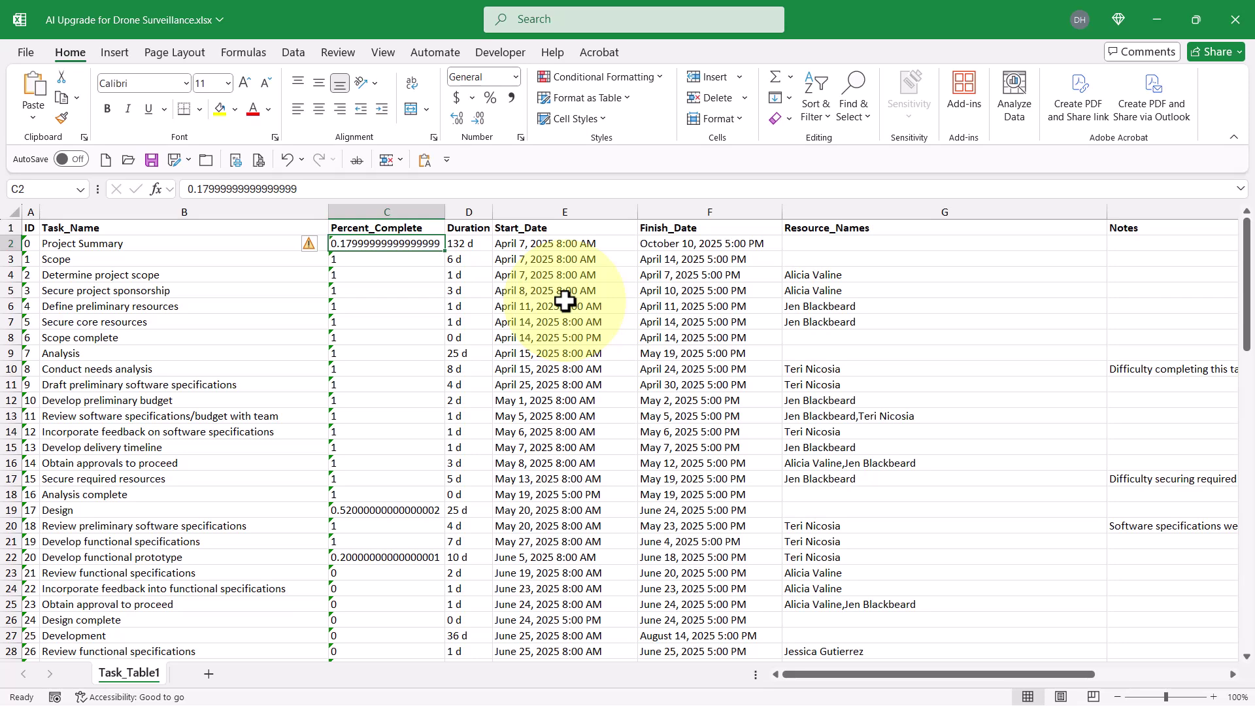
pyautogui.hotkey('ctrl', 'shift', 'Down')
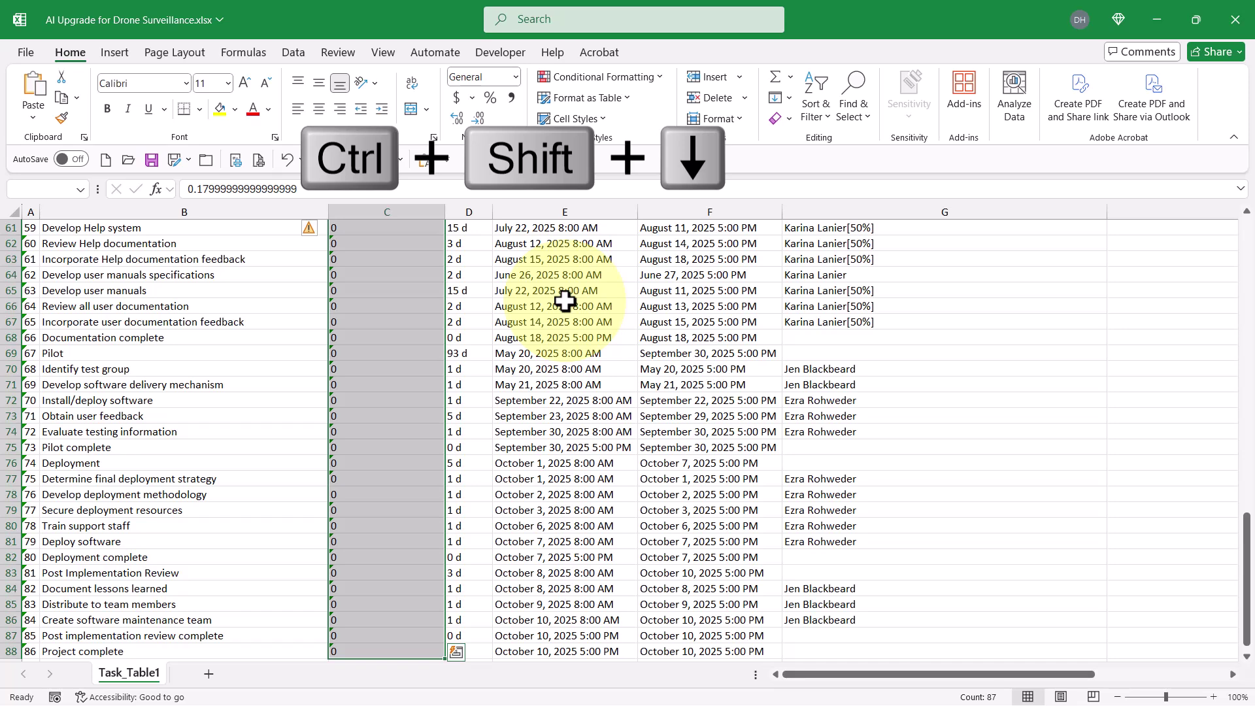
pyautogui.click(314, 229)
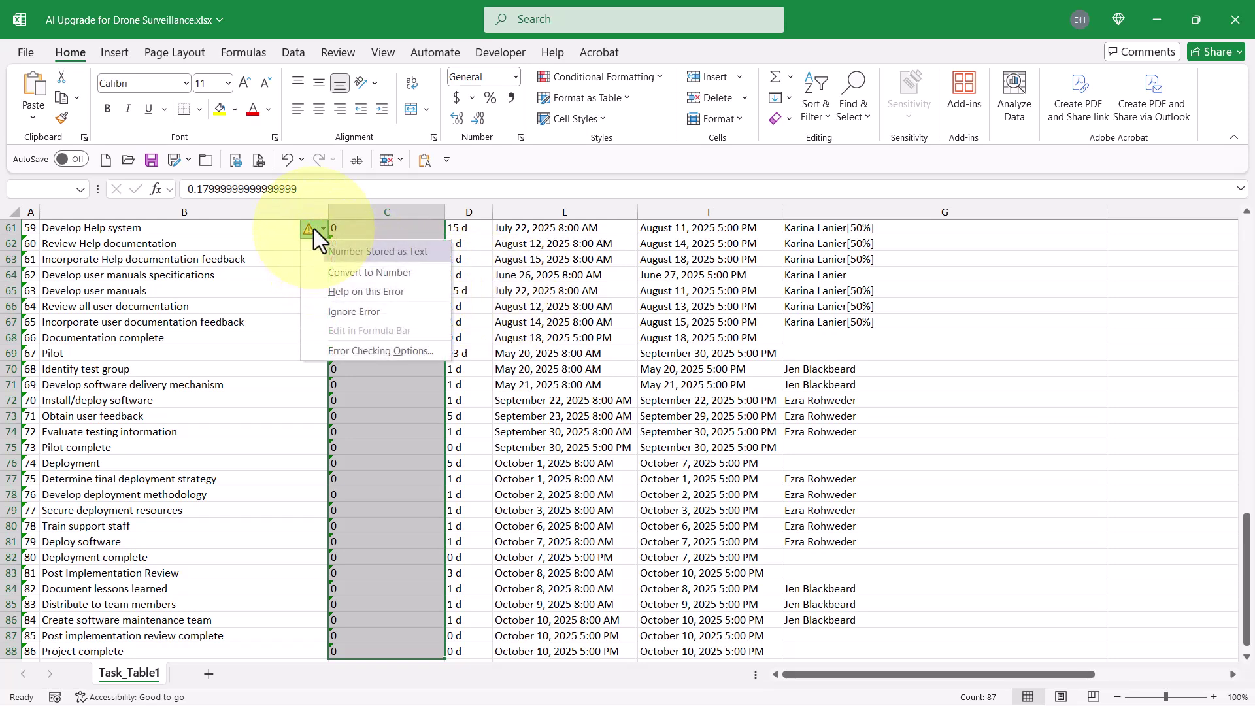
pyautogui.click(355, 275)
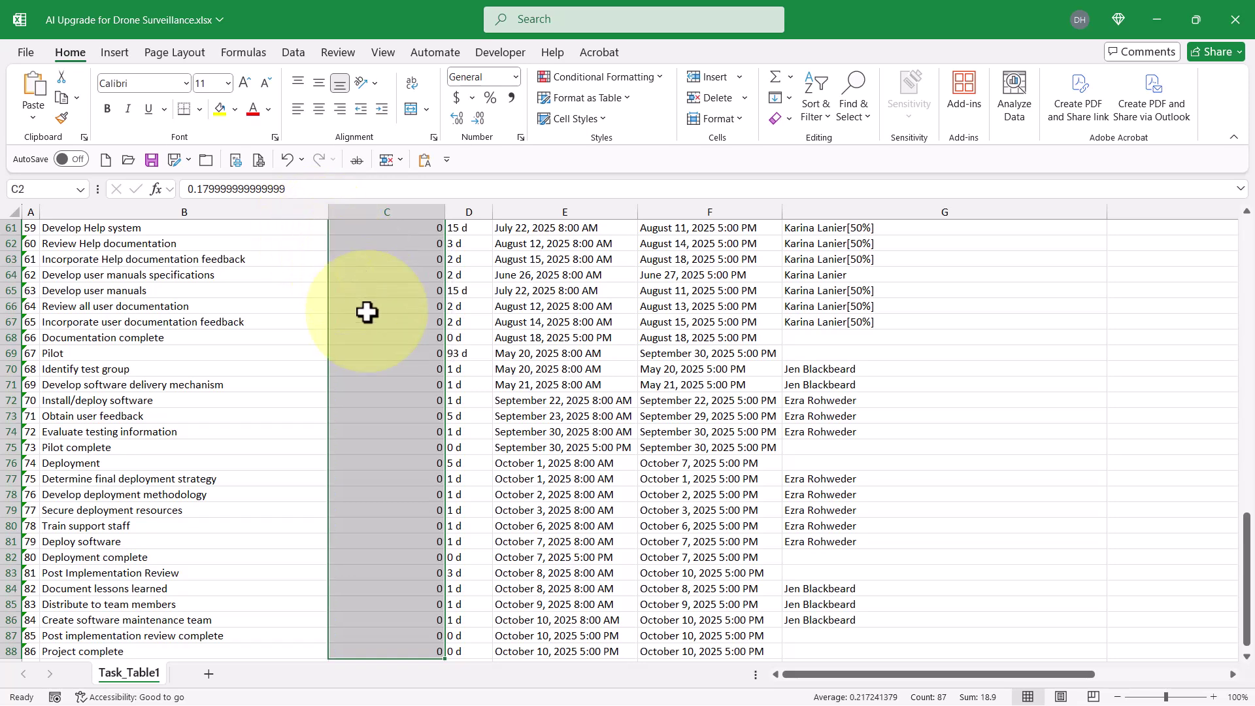
# - Format the entire Percent_Complete column with the Percent number style
pyautogui.scroll(3, 367, 313)
pyautogui.scroll(17, 367, 313)
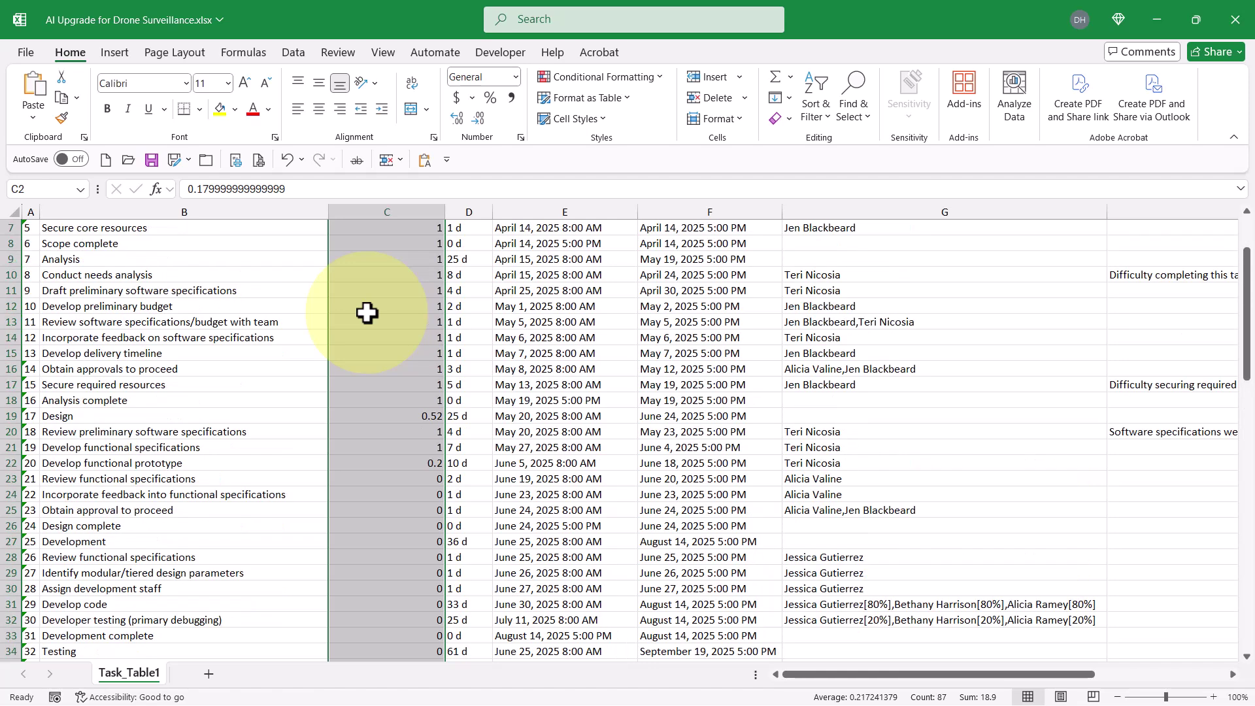
pyautogui.click(390, 211)
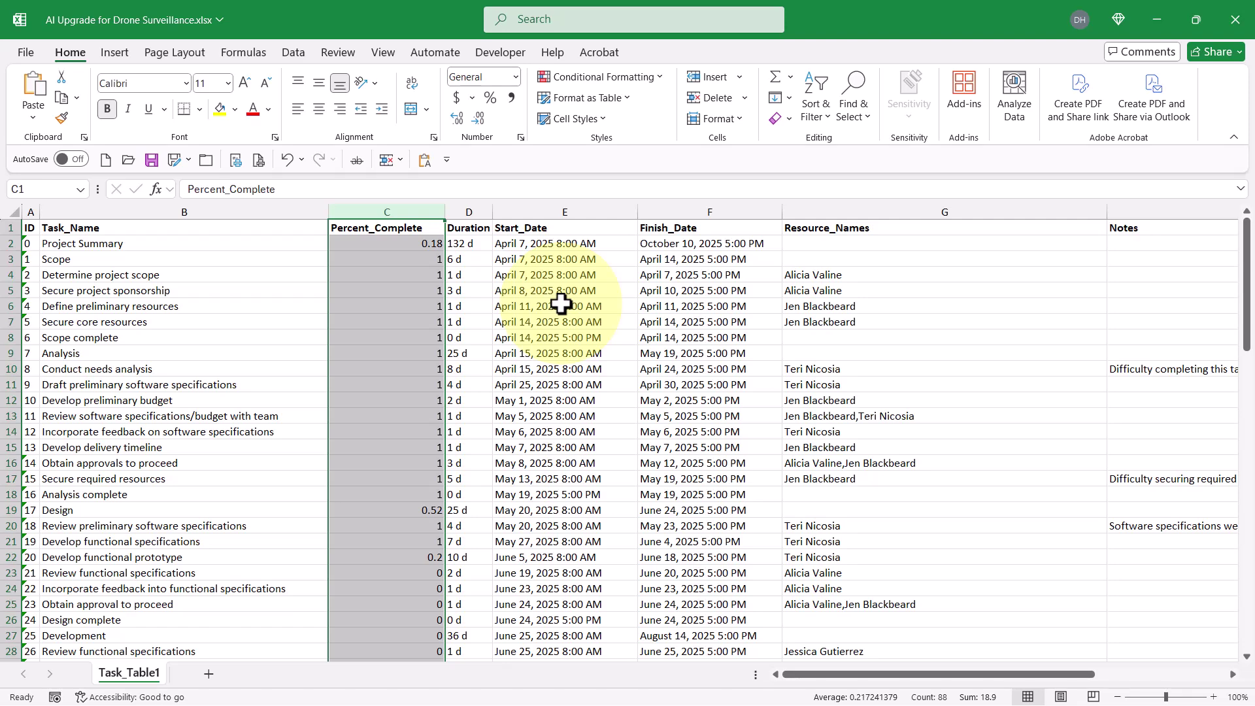
pyautogui.click(491, 98)
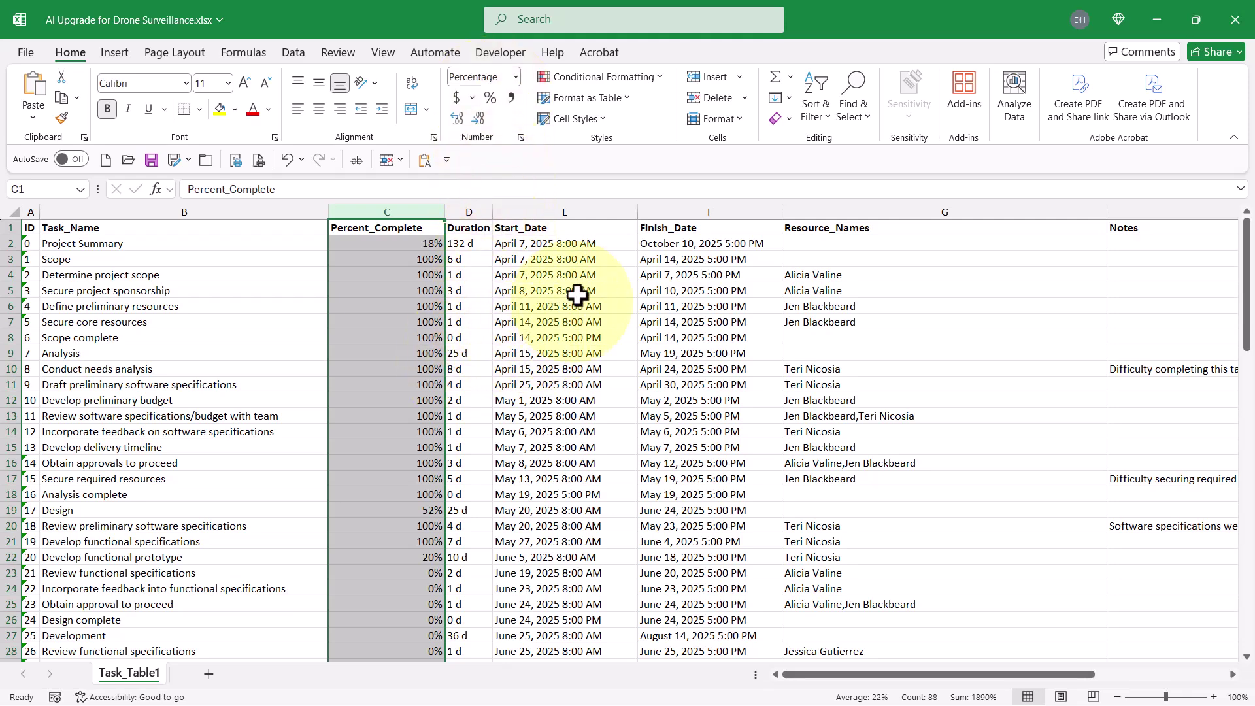
# - Remove every "8:00 AM" from the Start_Date and Finish_Date columns by replacing all occurrences with nothing
pyautogui.click(588, 243)
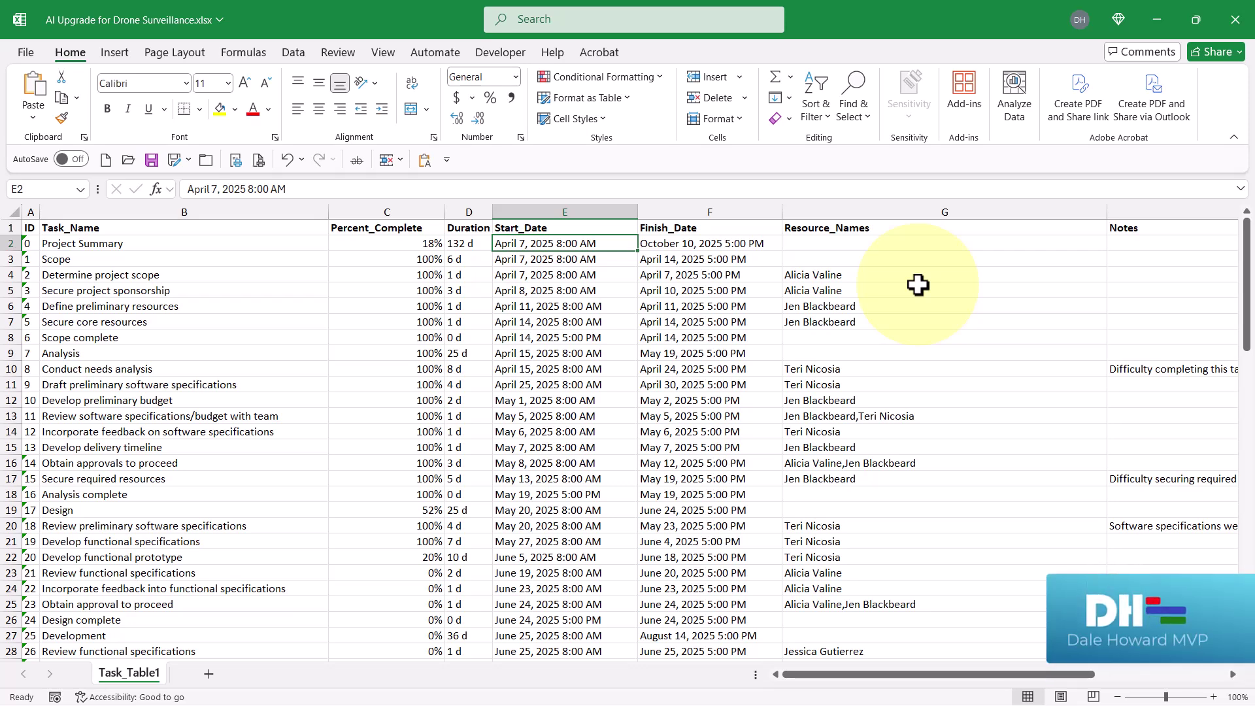
pyautogui.click(566, 211)
pyautogui.moveTo(566, 212); pyautogui.dragTo(674, 208)
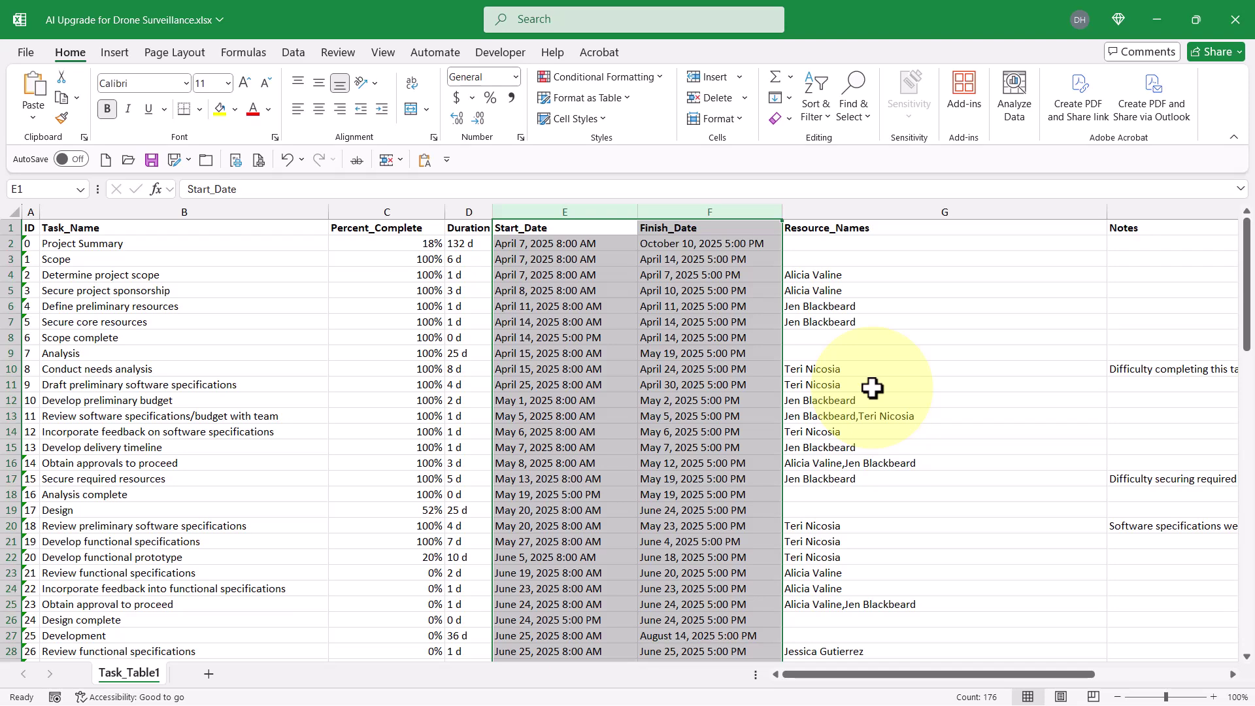
pyautogui.hotkey('ctrl', 'h')
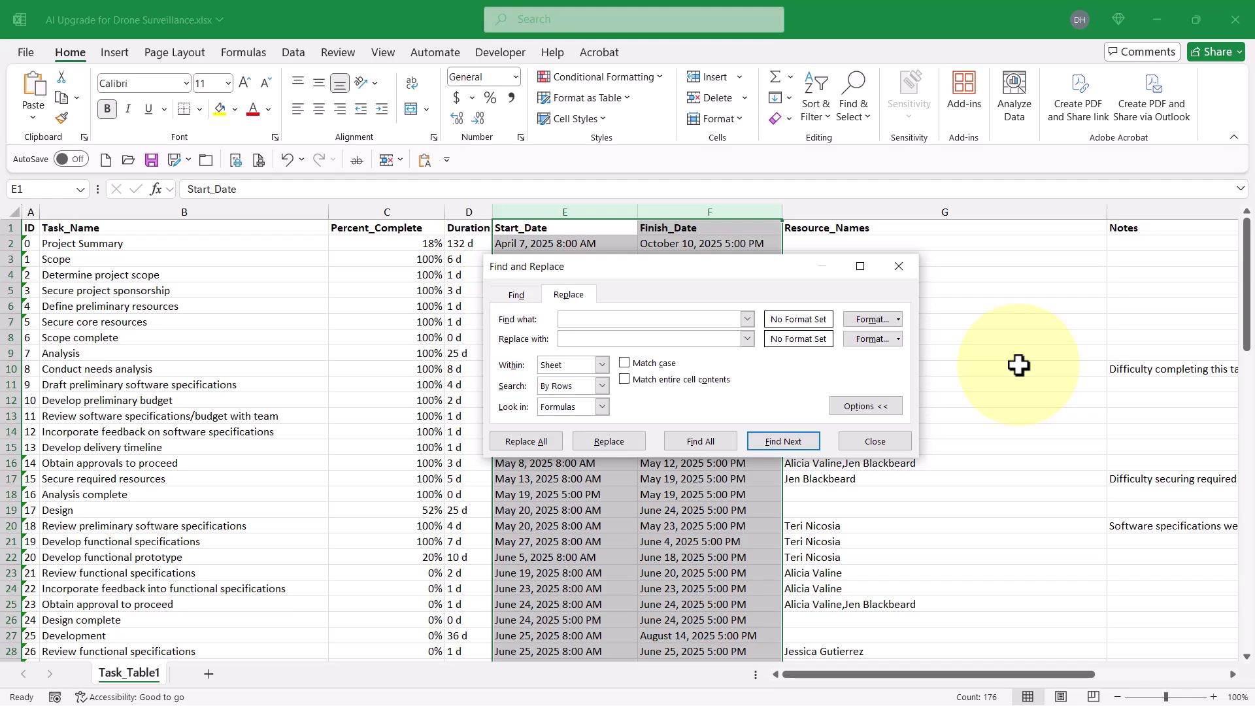
pyautogui.write('8:00 AM')
pyautogui.click(535, 445)
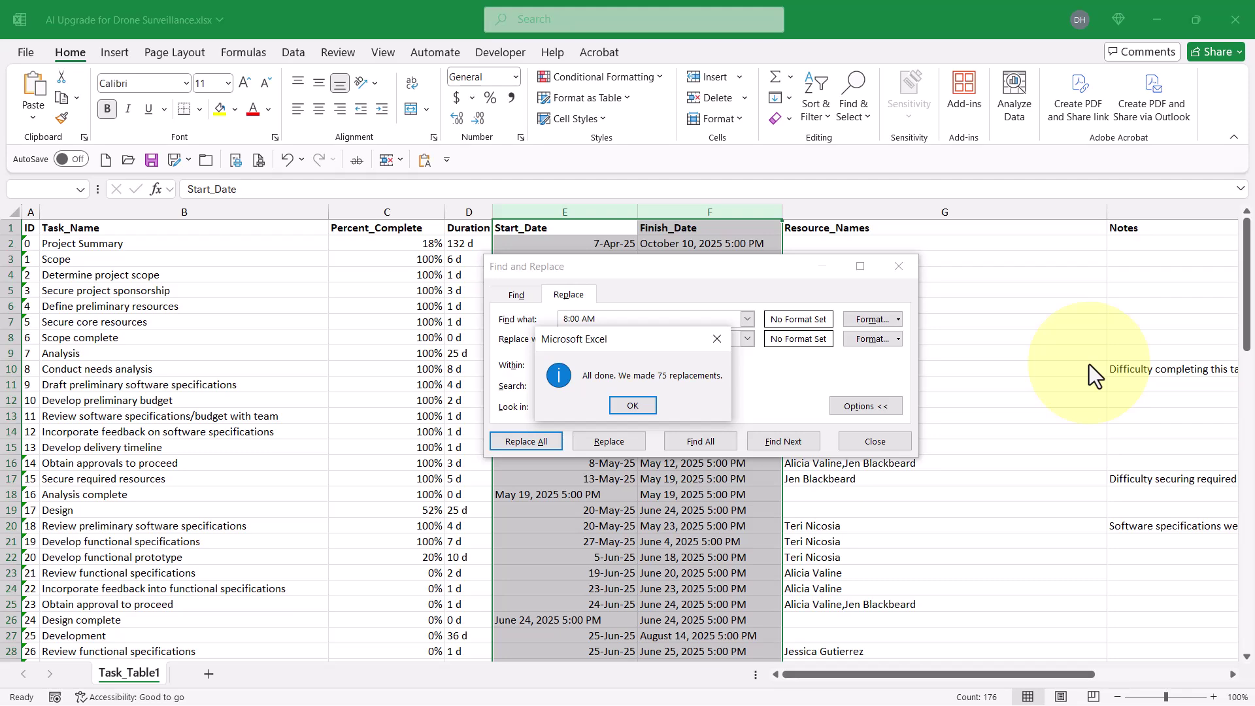
pyautogui.click(631, 407)
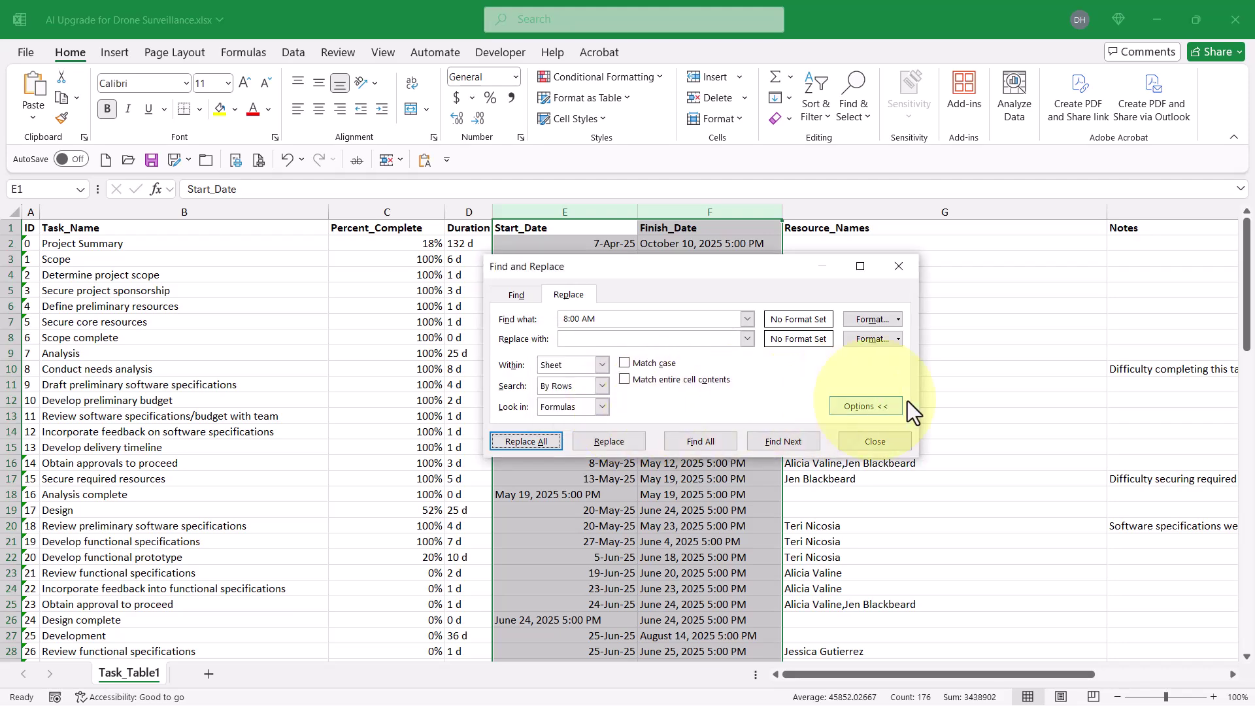
# - Remove every "5:00 PM" from the Start_Date and Finish_Date columns by replacing all occurrences with nothing, and close Find and Replace
pyautogui.click(615, 318)
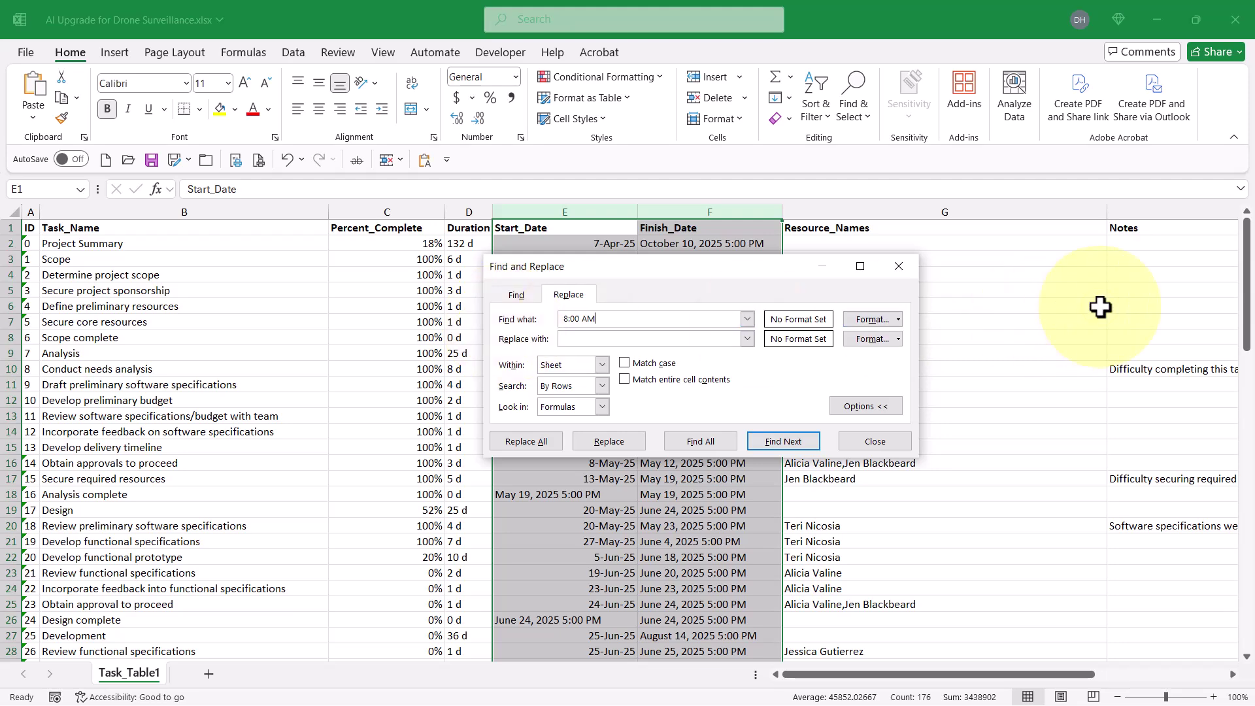
pyautogui.press('BackSpace')
pyautogui.press('BackSpace')
pyautogui.press('BackSpace')
pyautogui.press('BackSpace')
pyautogui.press('BackSpace')
pyautogui.press('BackSpace')
pyautogui.press('BackSpace')
pyautogui.write('5:00 PM')
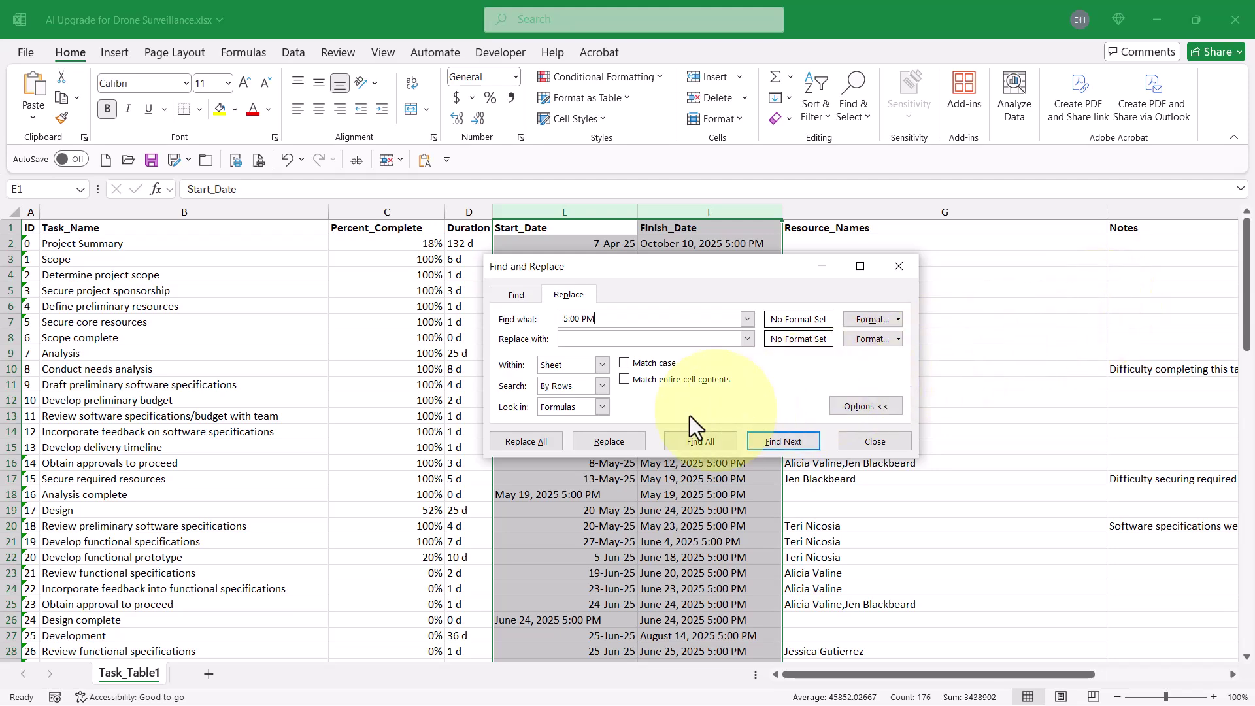
pyautogui.click(555, 446)
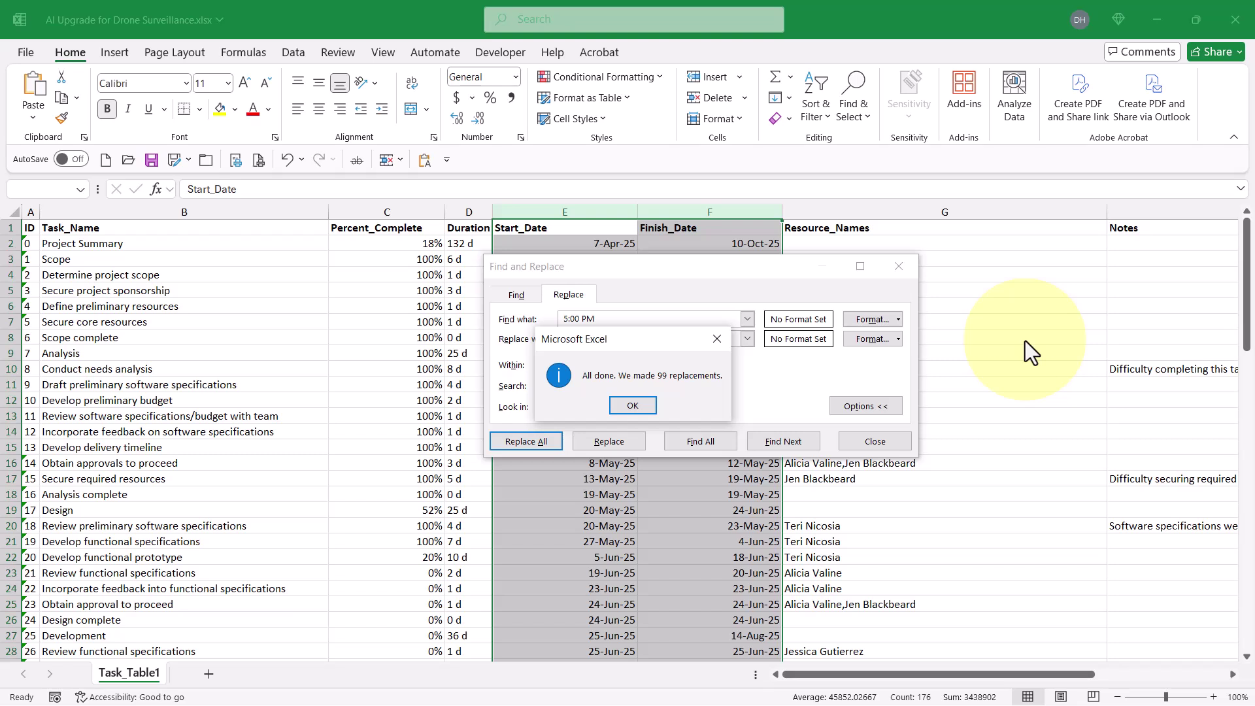
pyautogui.click(618, 402)
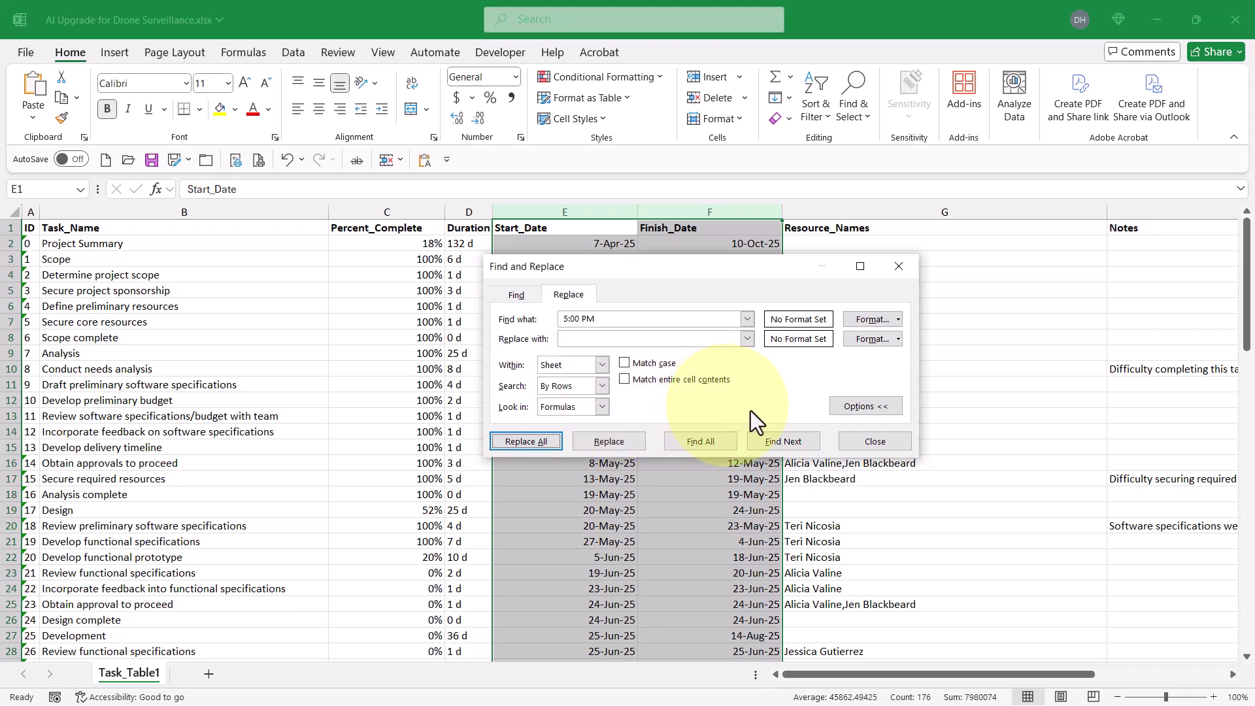
pyautogui.click(875, 442)
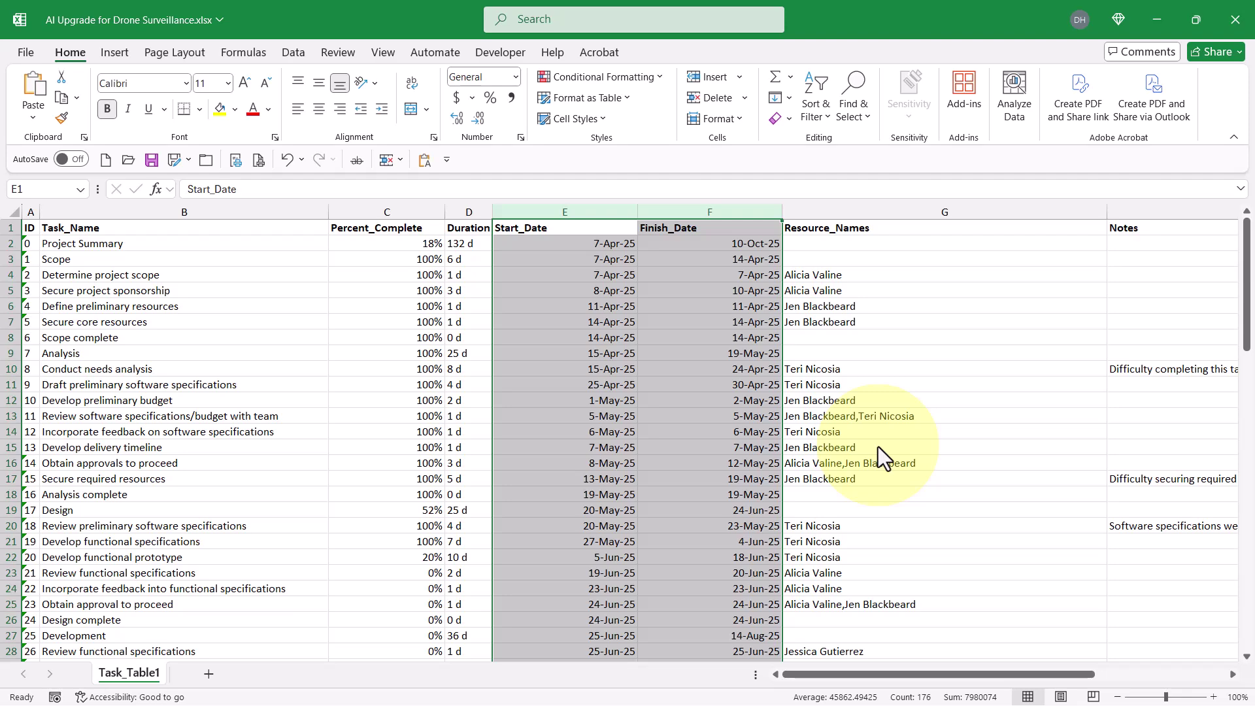
# - Apply the custom date format mm/dd/yyyy to the Start_Date and Finish_Date columns and narrow both columns to fit their contents
pyautogui.scroll(-4, 877, 446)
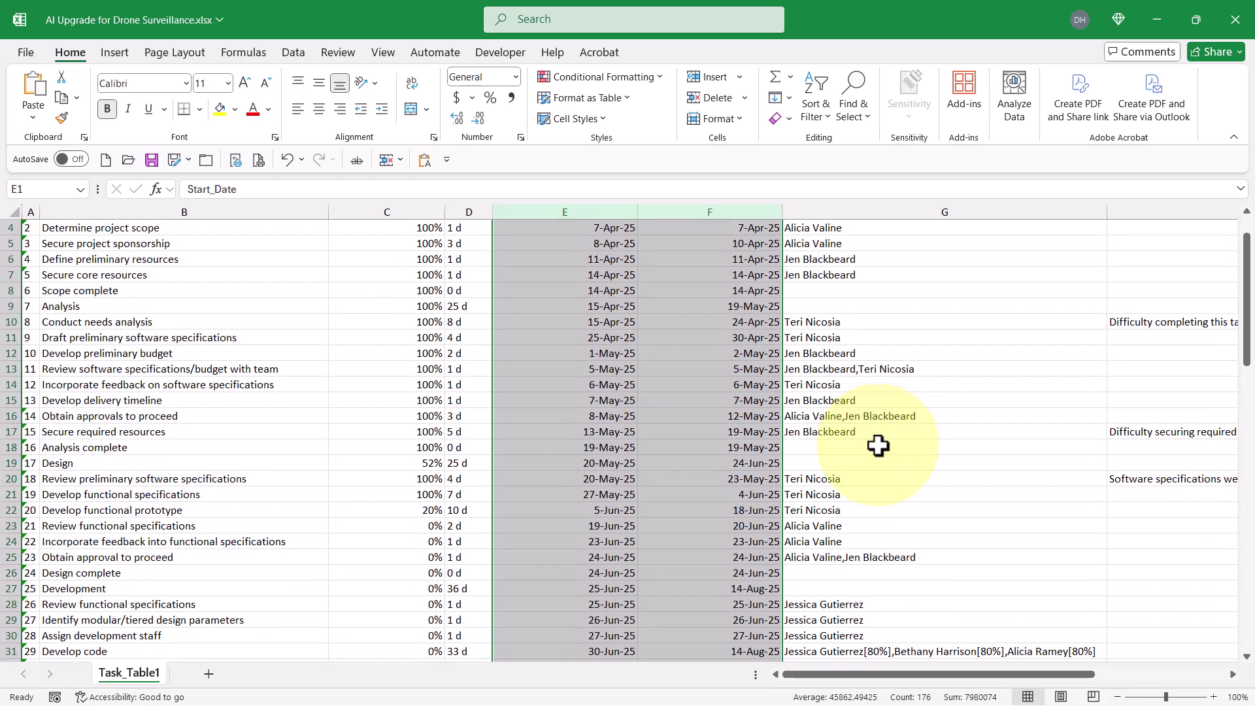
pyautogui.scroll(-5, 877, 446)
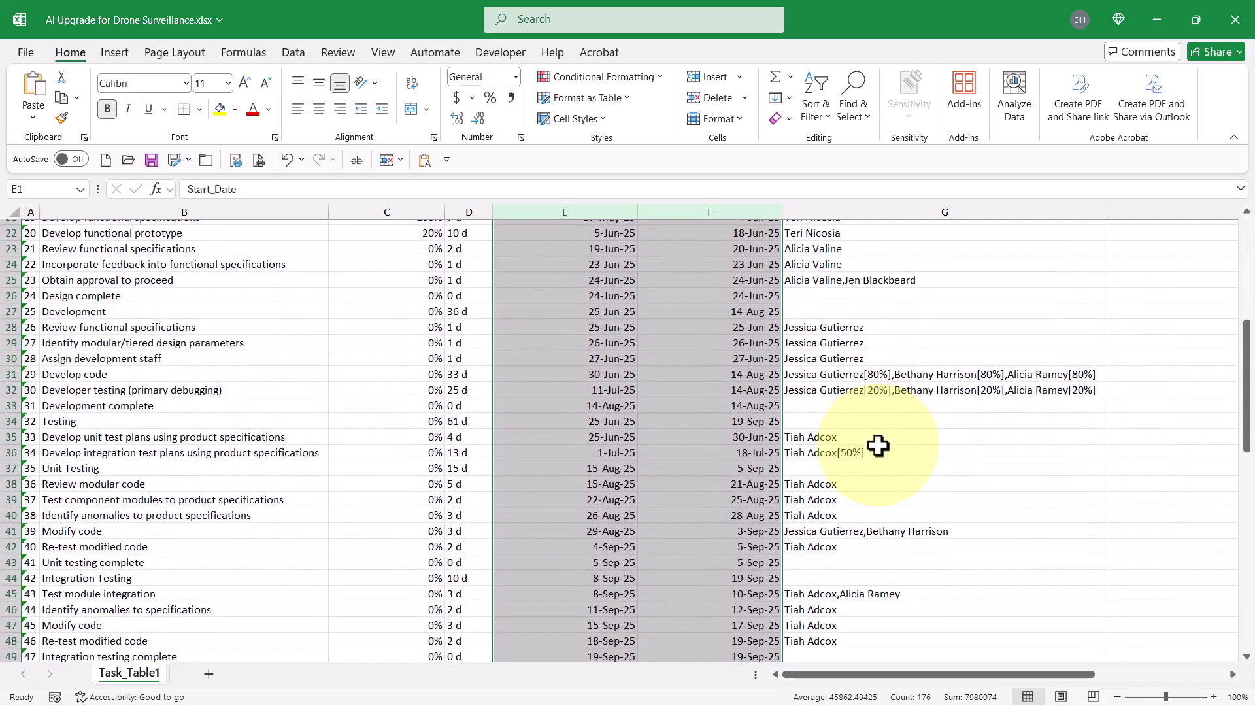
pyautogui.scroll(-8, 877, 446)
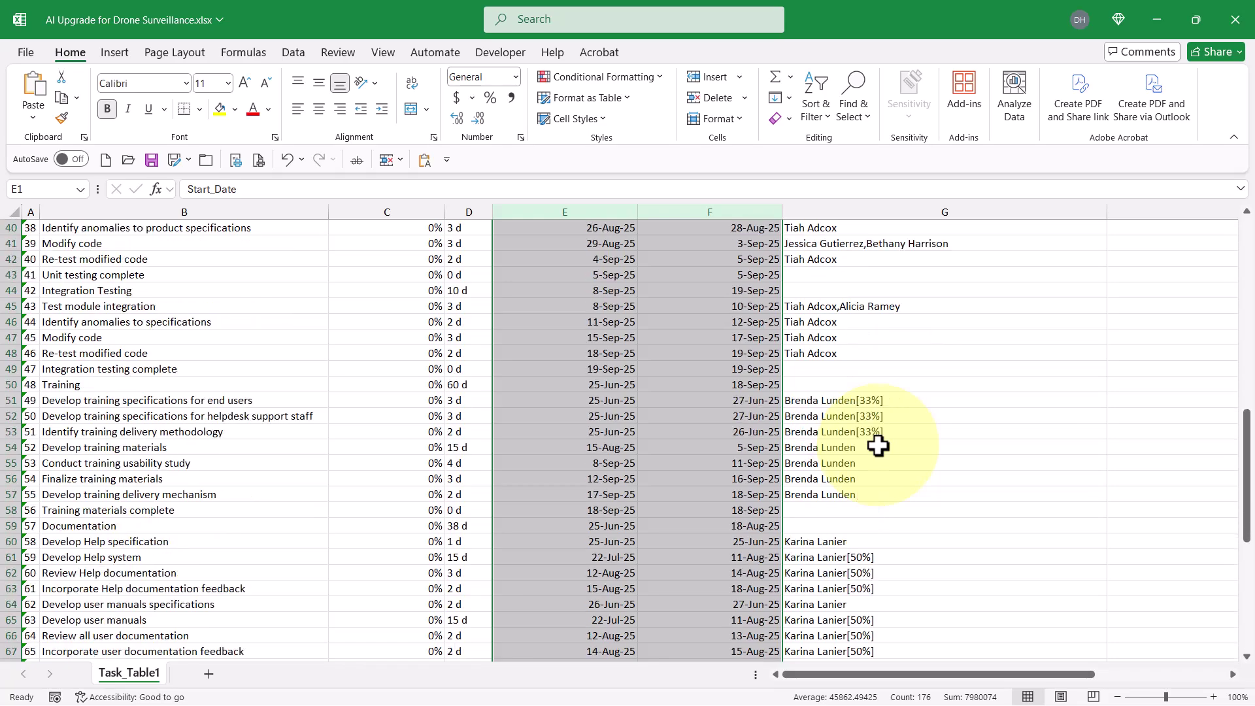
pyautogui.scroll(-6, 877, 446)
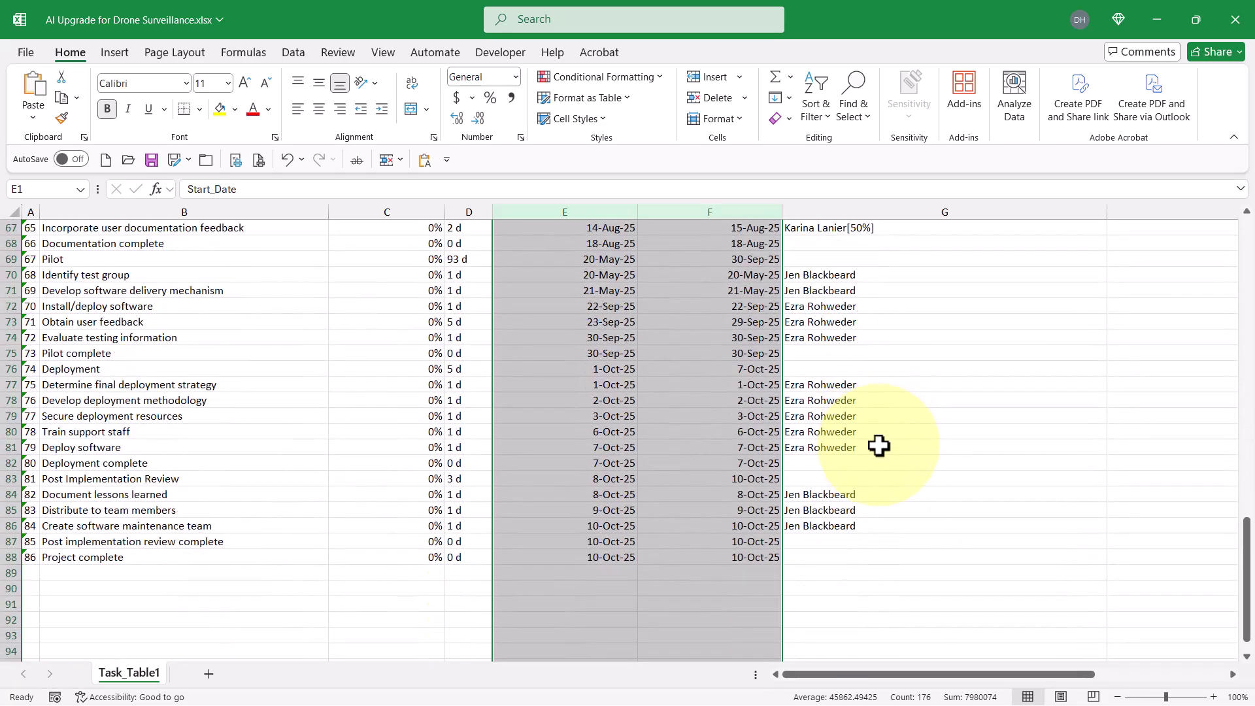
pyautogui.scroll(20, 878, 446)
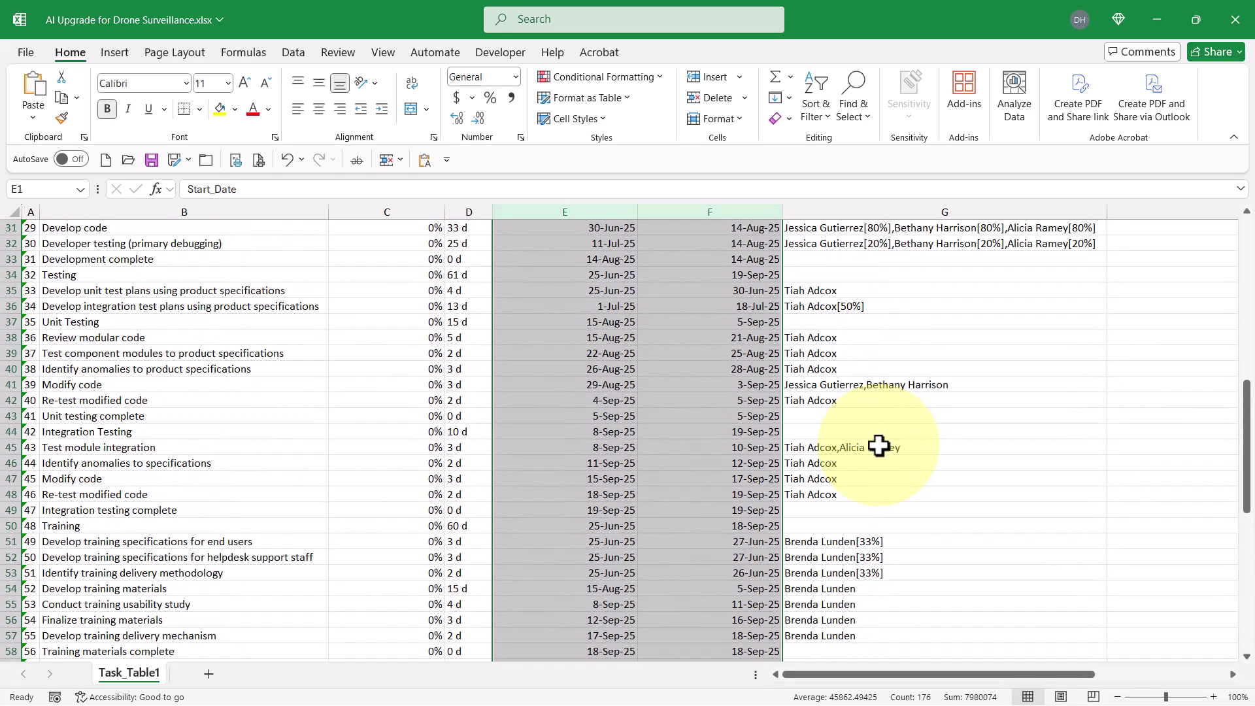
pyautogui.scroll(2, 879, 446)
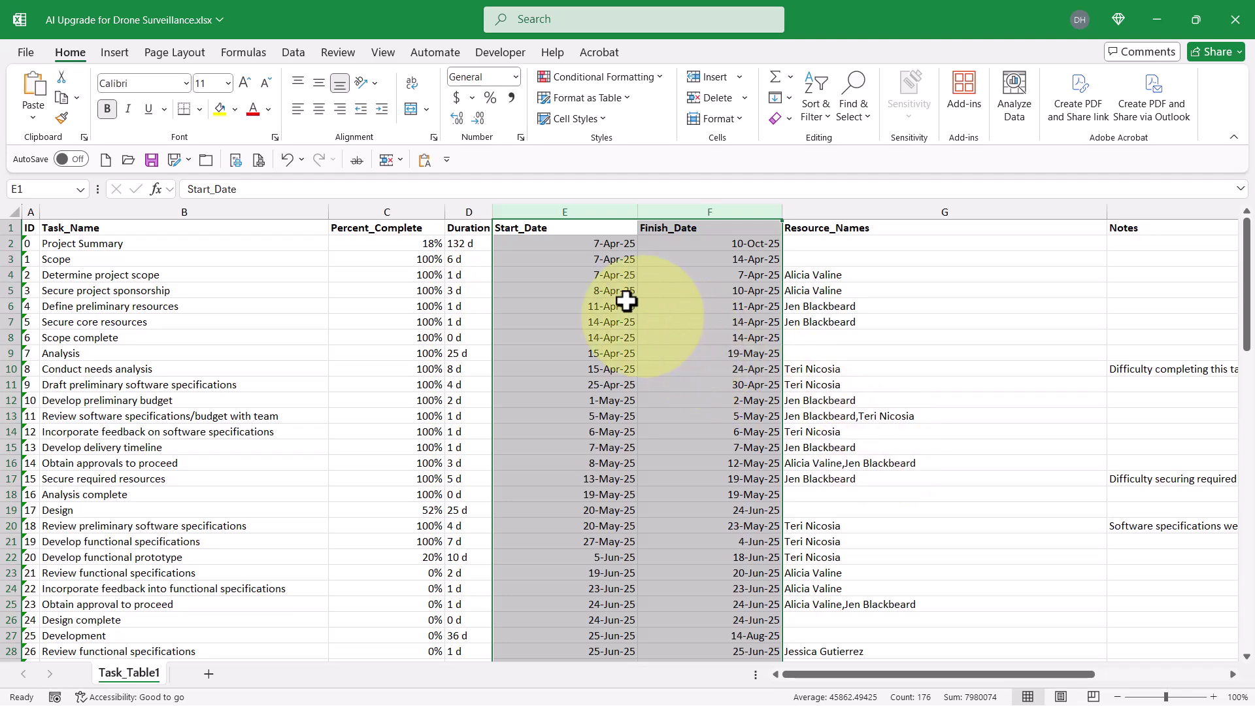
pyautogui.click(520, 139)
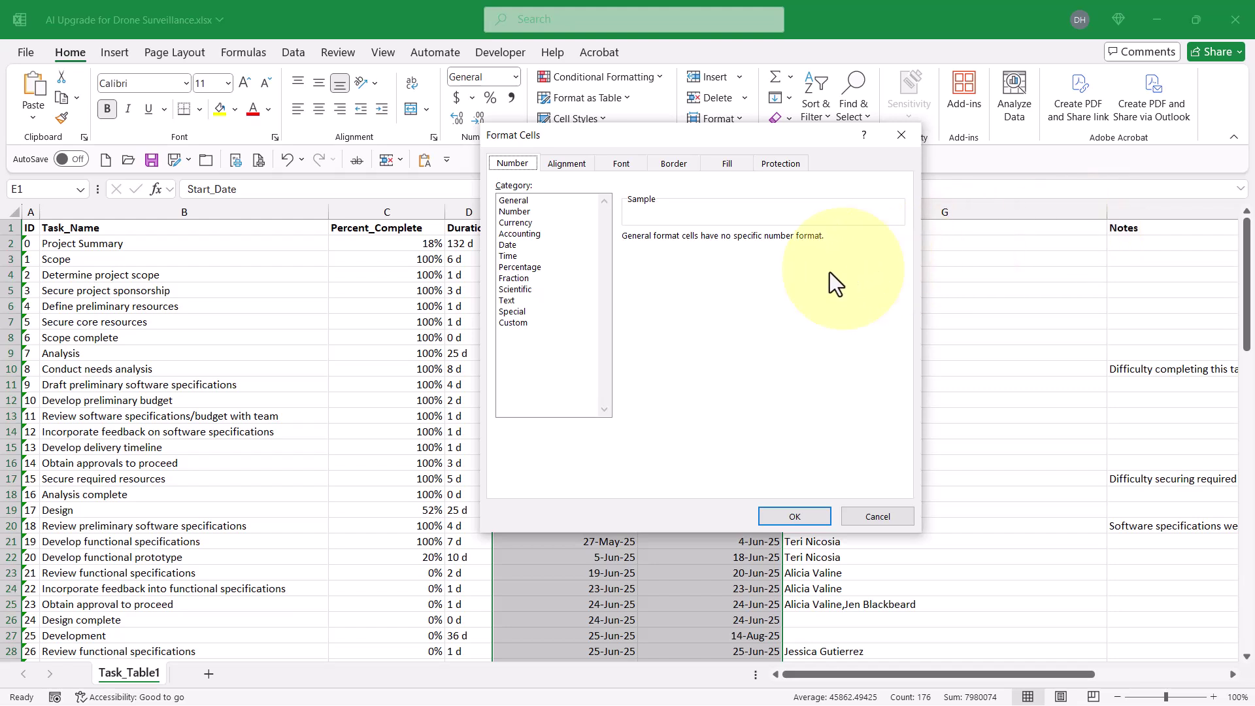
pyautogui.click(508, 246)
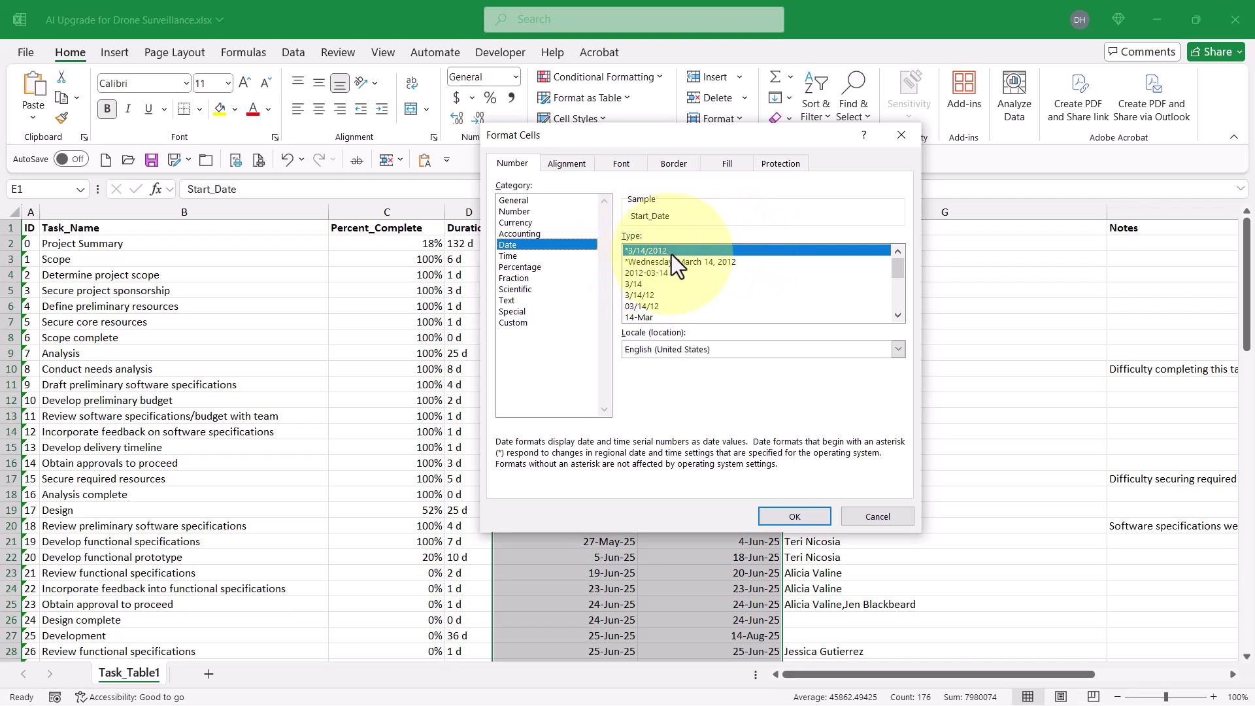
pyautogui.click(523, 322)
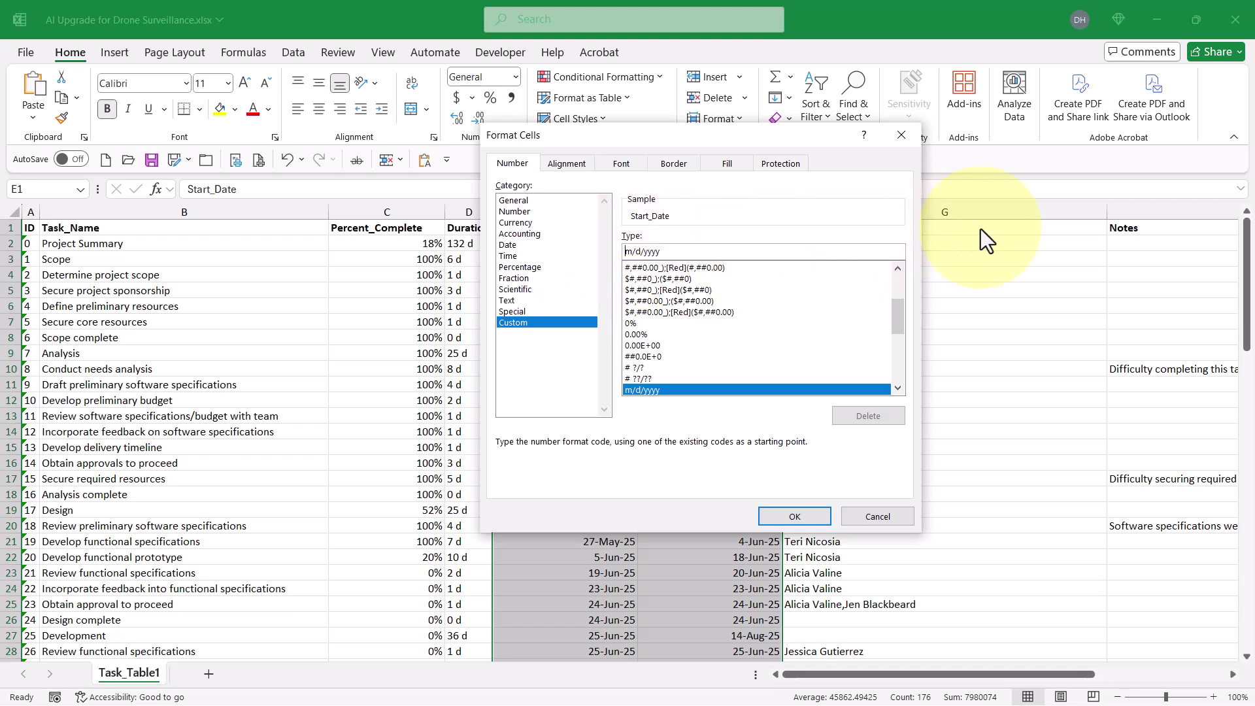
pyautogui.write('m')
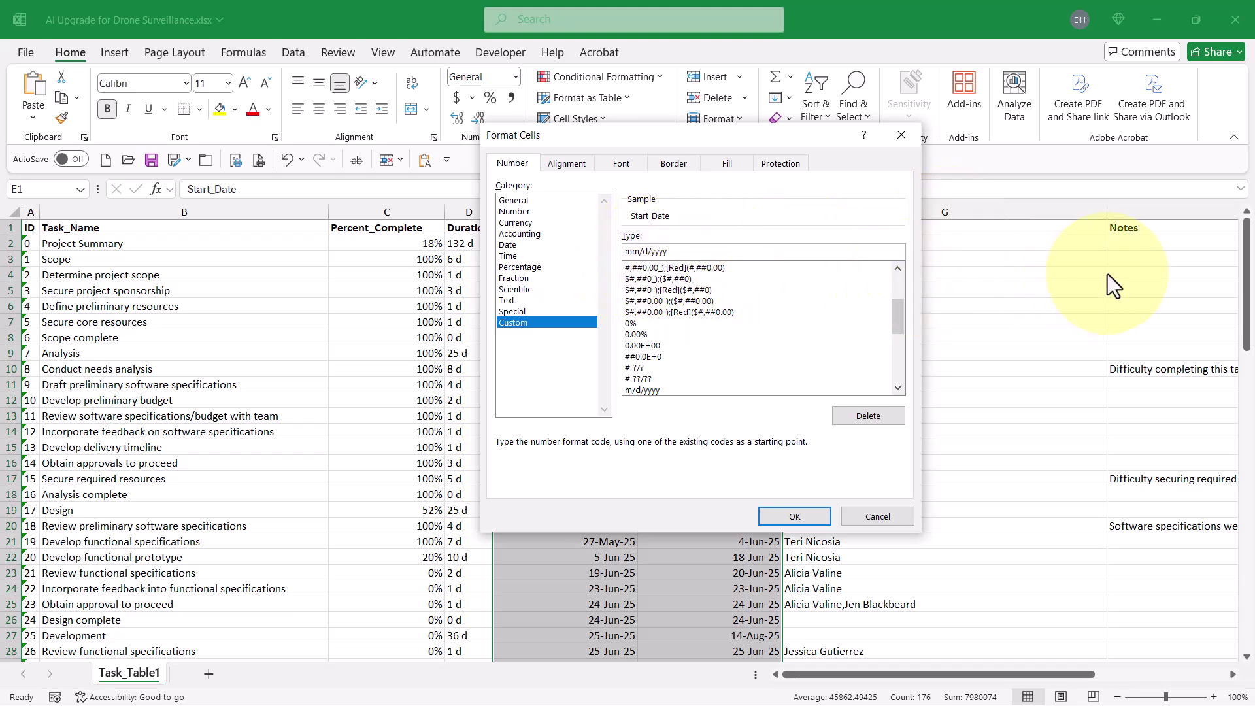
pyautogui.write('d')
pyautogui.click(816, 519)
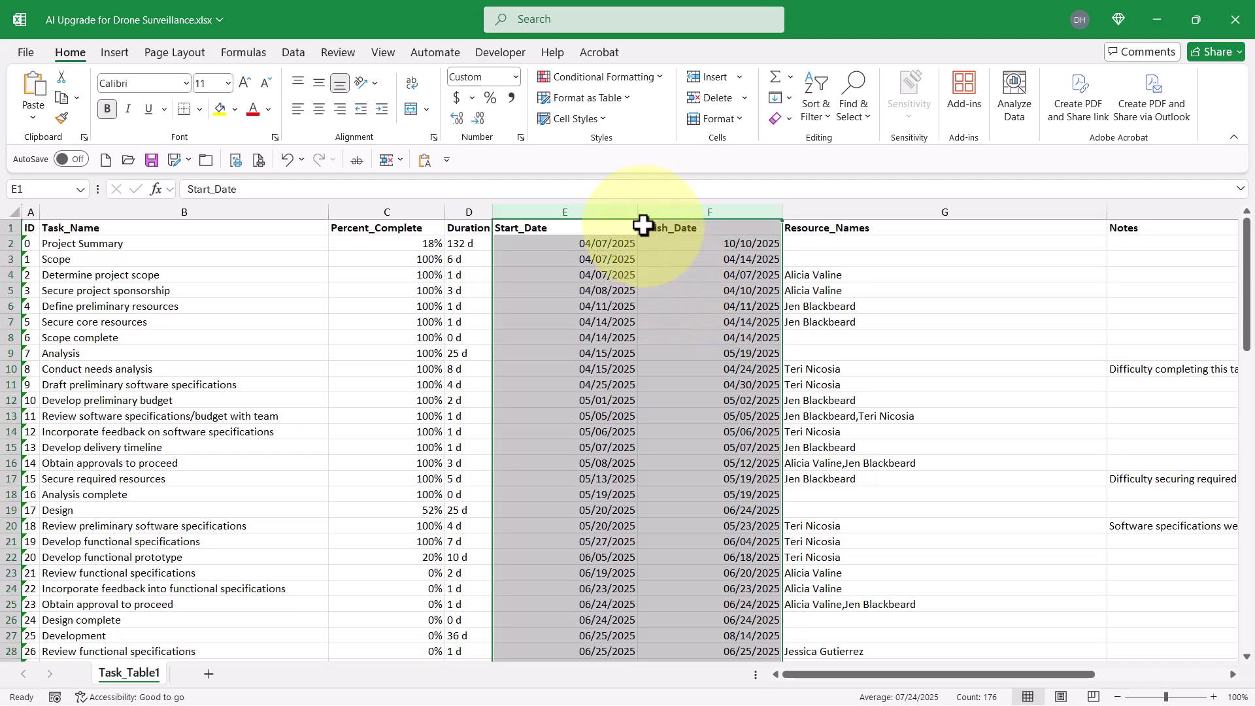
pyautogui.moveTo(638, 213); pyautogui.dragTo(574, 212)
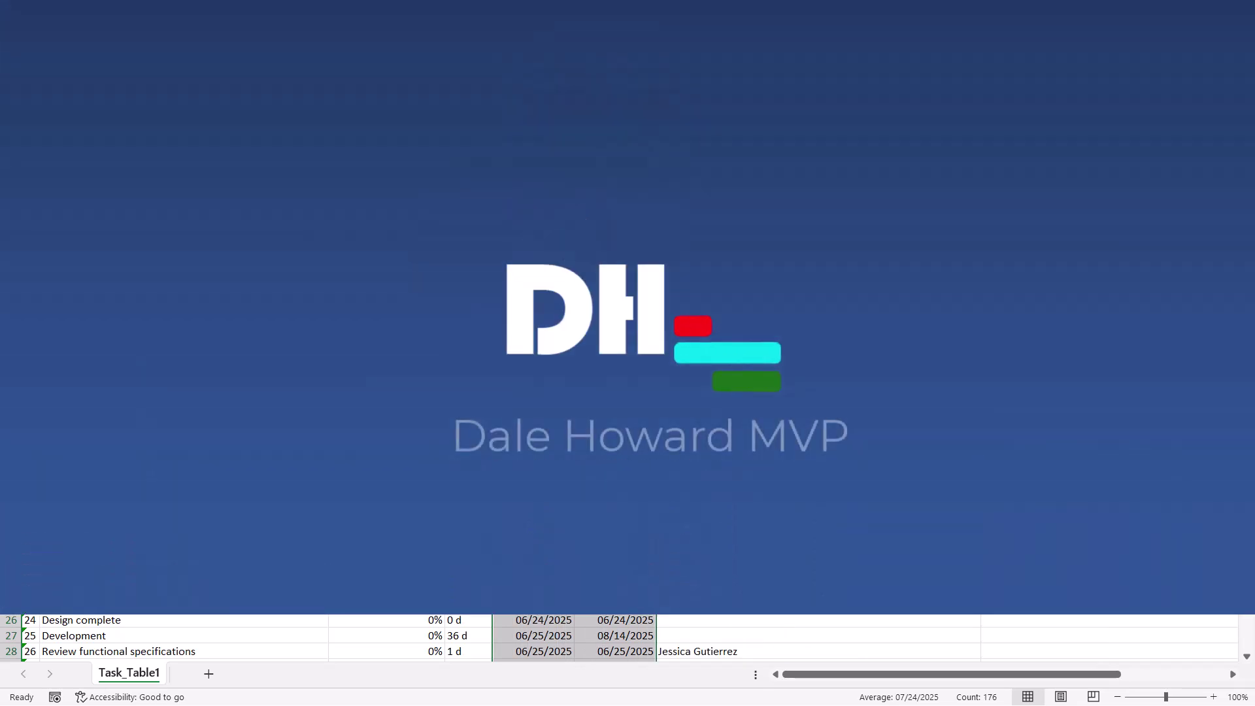
# - Indent the task names Scope, Analysis and Design in B3, B9 and B19 with a left indent of 1
pyautogui.click(216, 242)
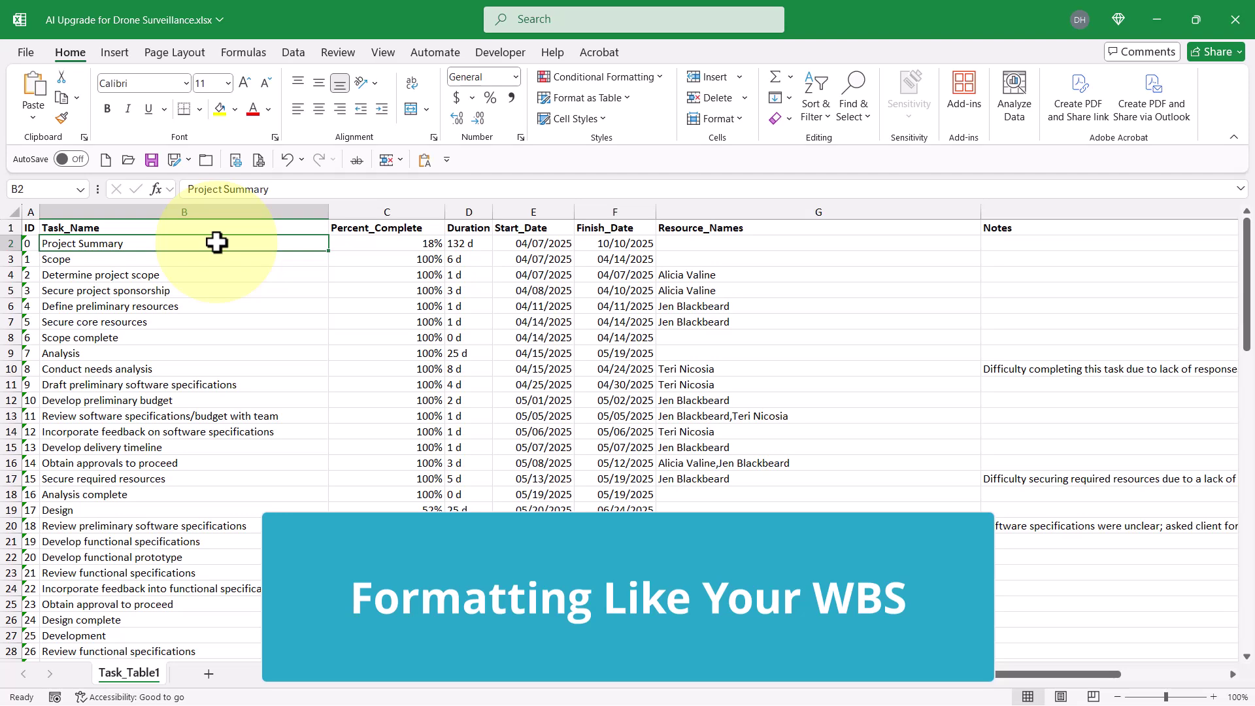
pyautogui.click(210, 257)
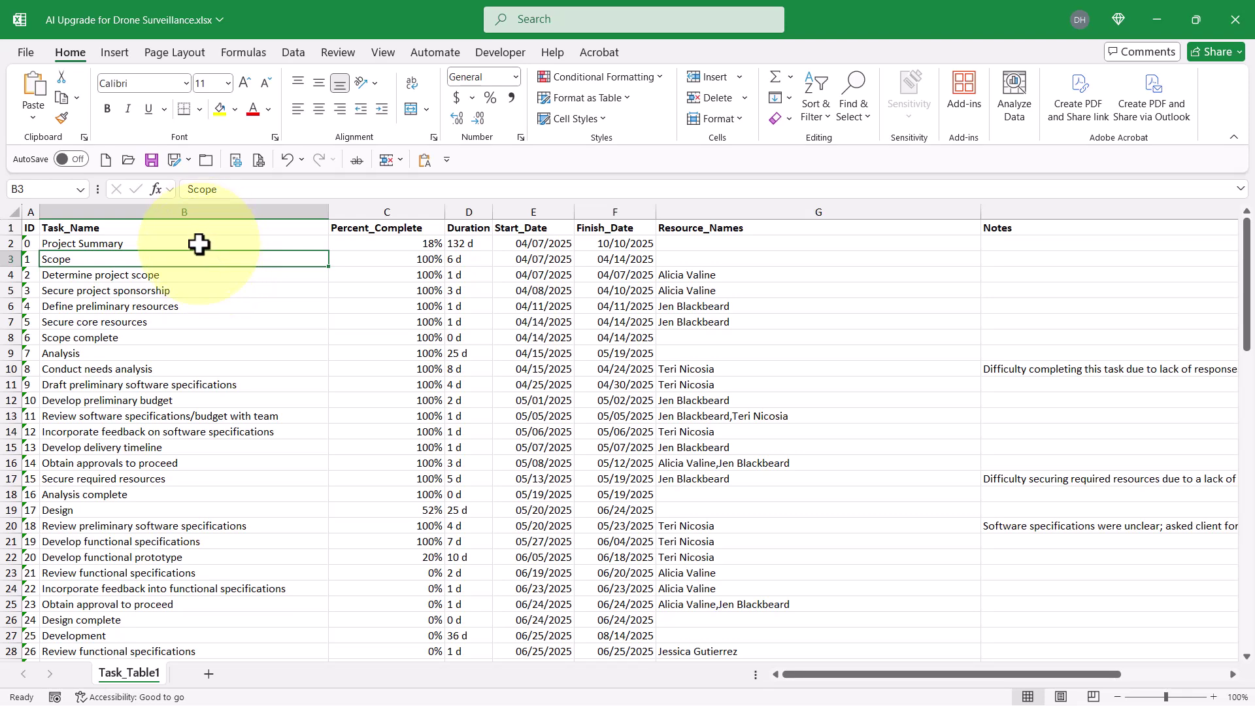
pyautogui.click(199, 243)
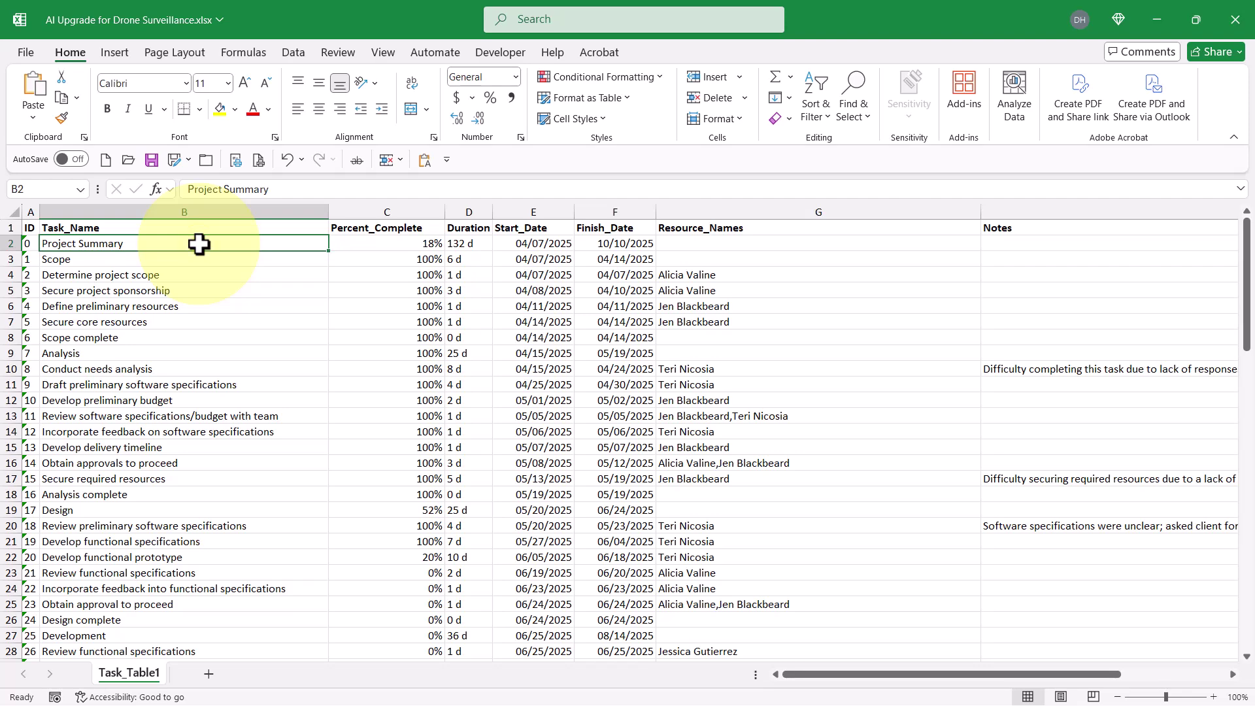
pyautogui.click(170, 260)
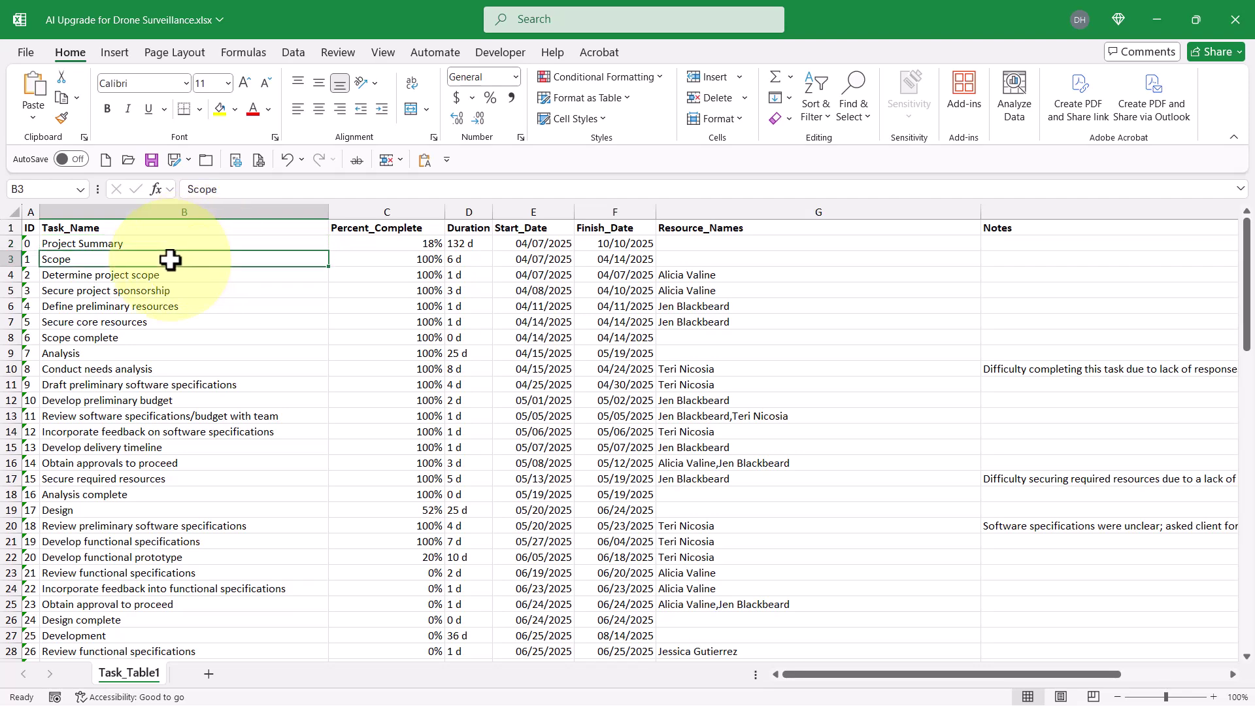
pyautogui.keyDown('ctrl'); pyautogui.click(129, 352); pyautogui.keyUp('ctrl')
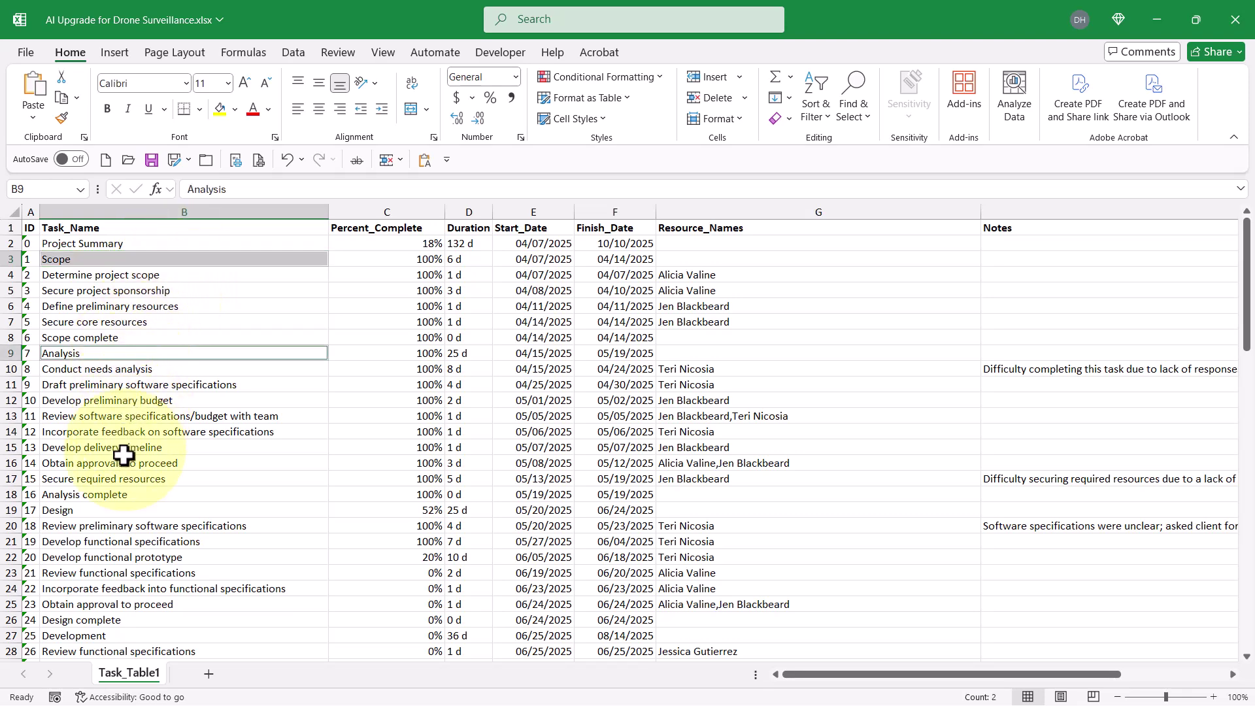
pyautogui.keyDown('ctrl'); pyautogui.click(98, 510); pyautogui.keyUp('ctrl')
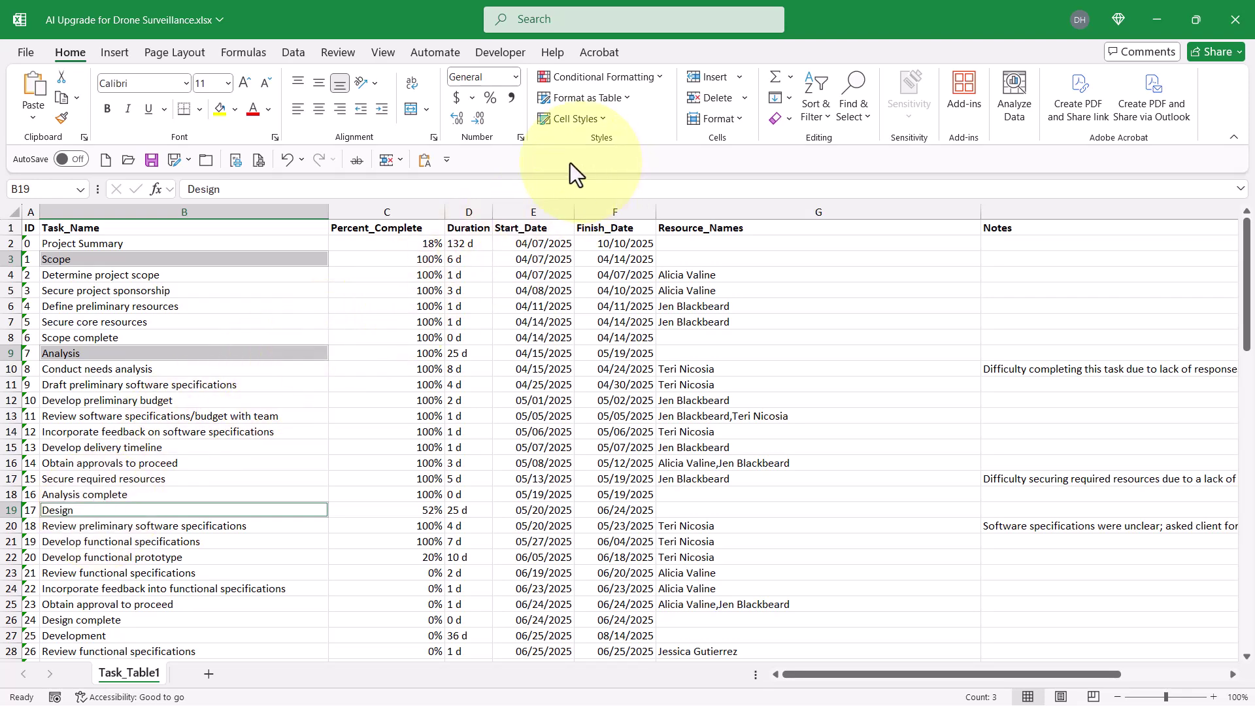
pyautogui.click(522, 138)
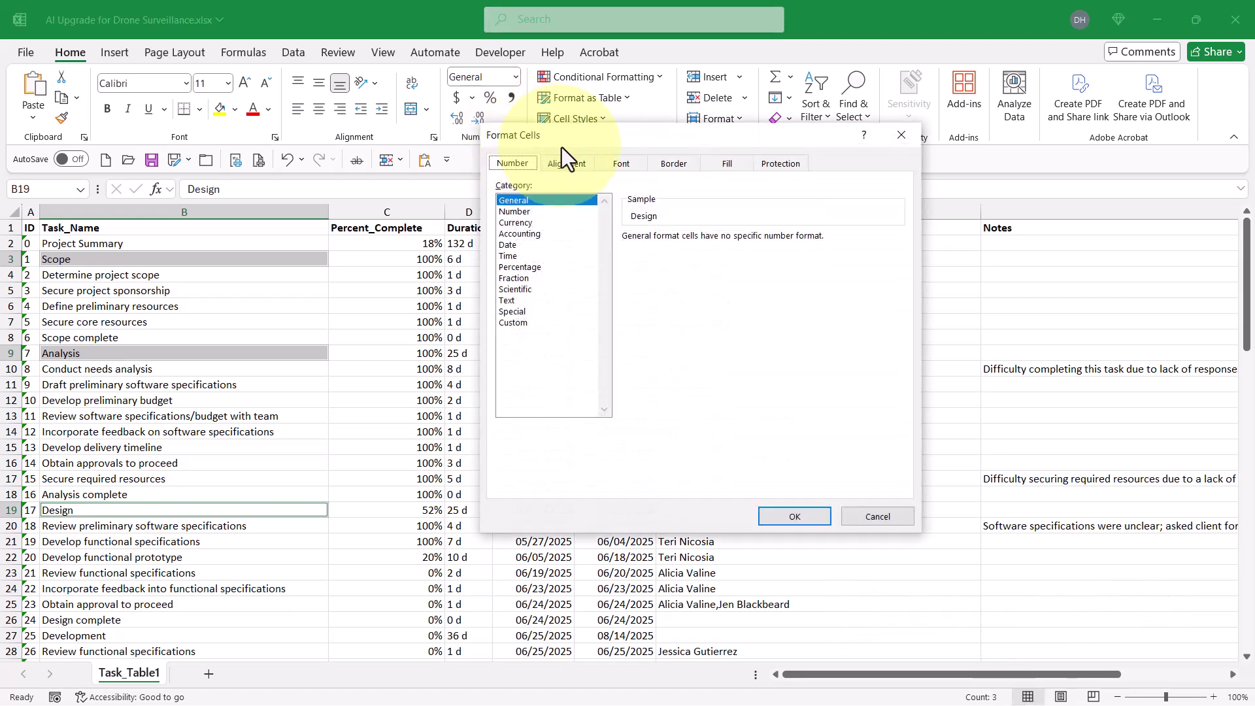
pyautogui.click(567, 163)
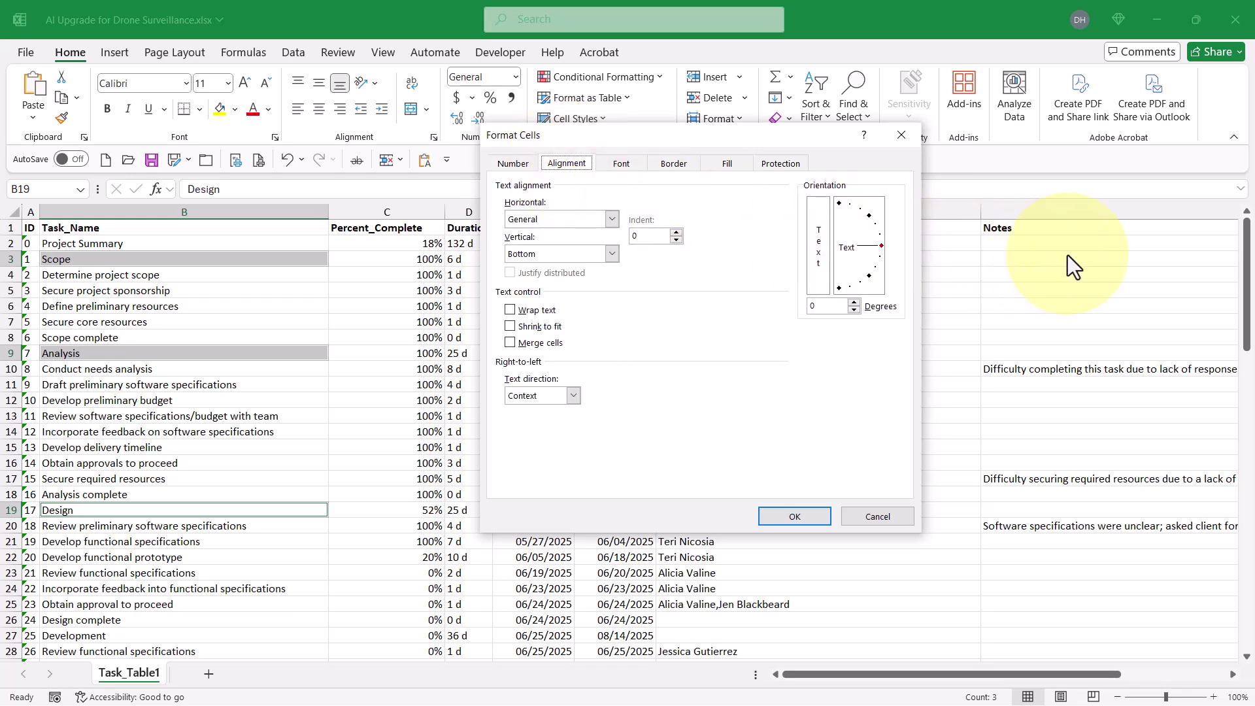
pyautogui.click(677, 233)
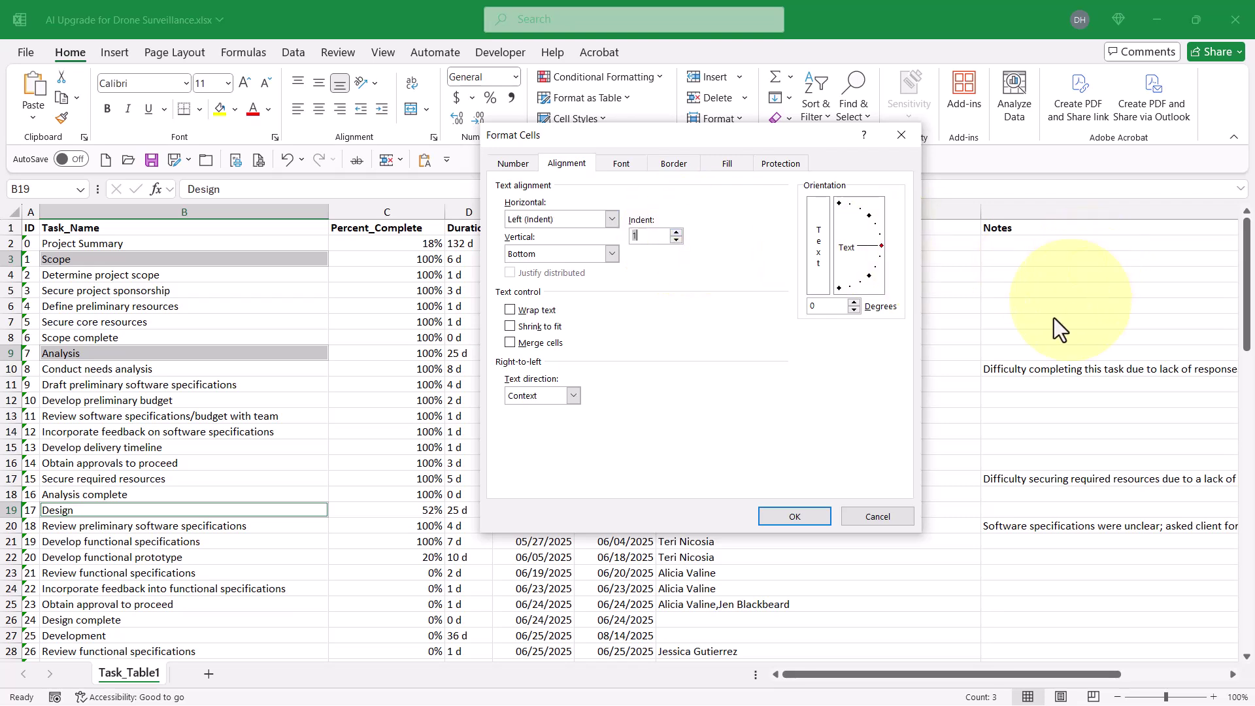
pyautogui.click(812, 520)
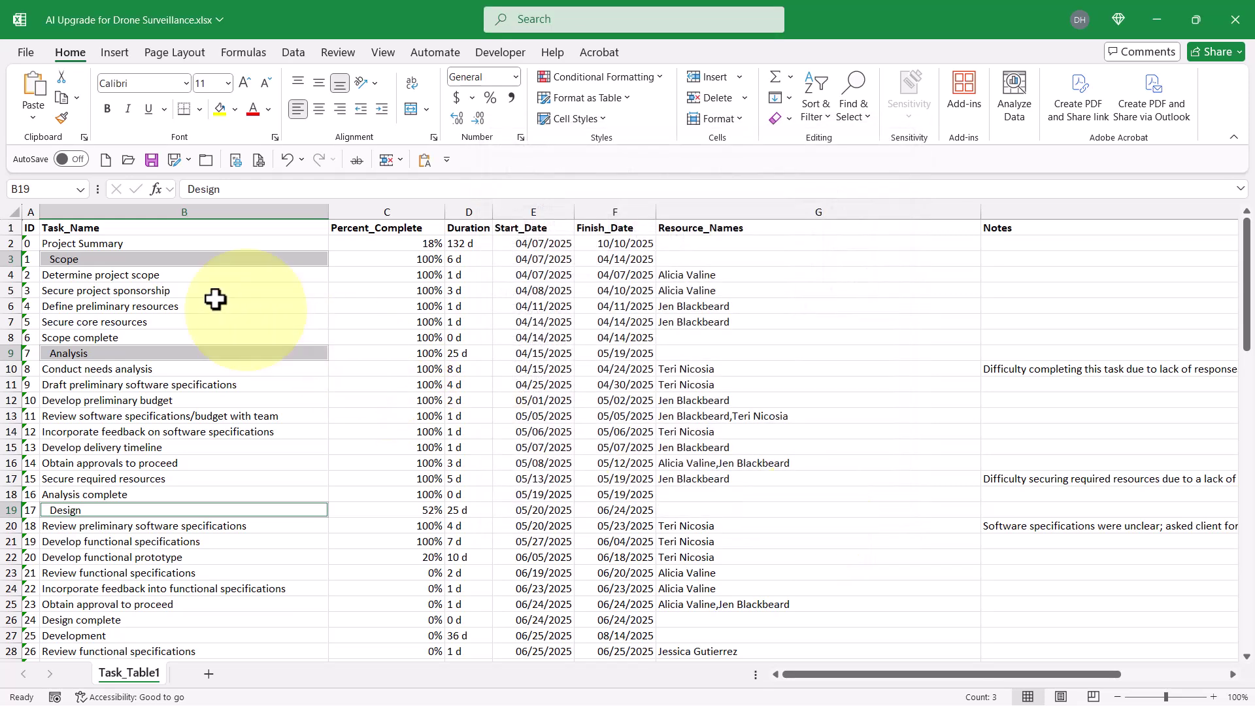
# - Indent the Scope subtasks in B4:B8, from Determine project scope to Scope complete, with a left indent of 2
pyautogui.moveTo(174, 281); pyautogui.dragTo(163, 337)
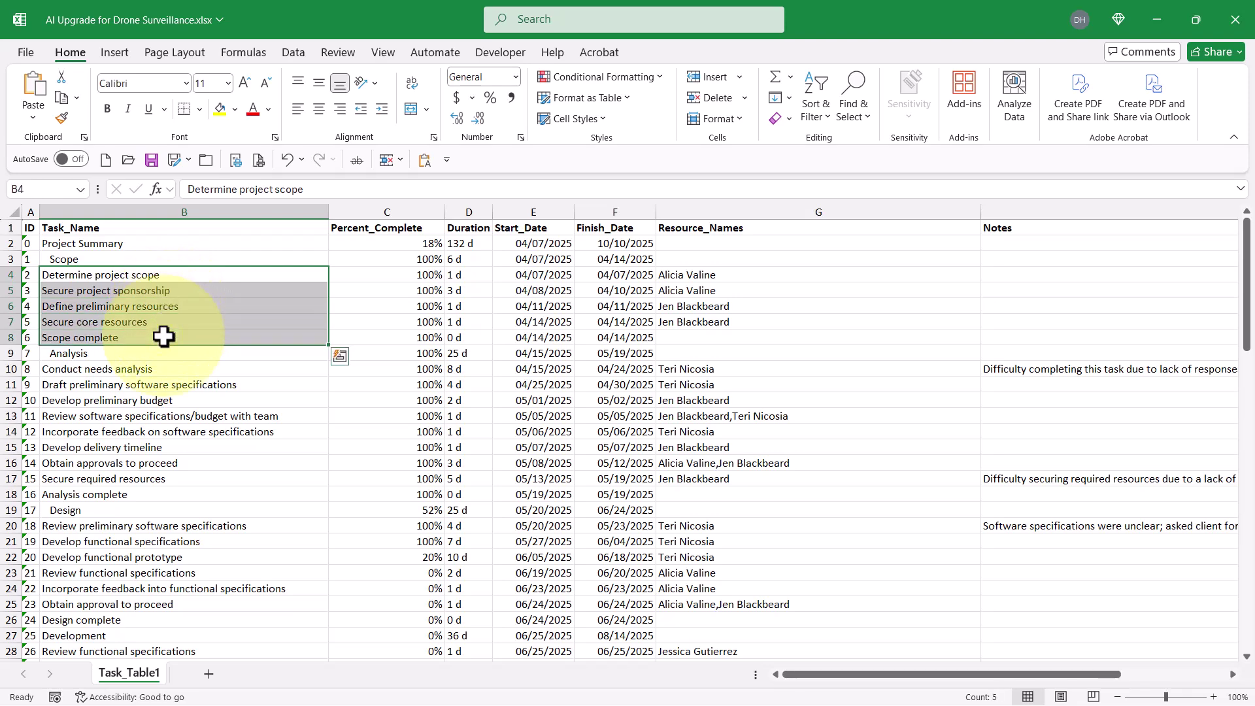
pyautogui.click(520, 139)
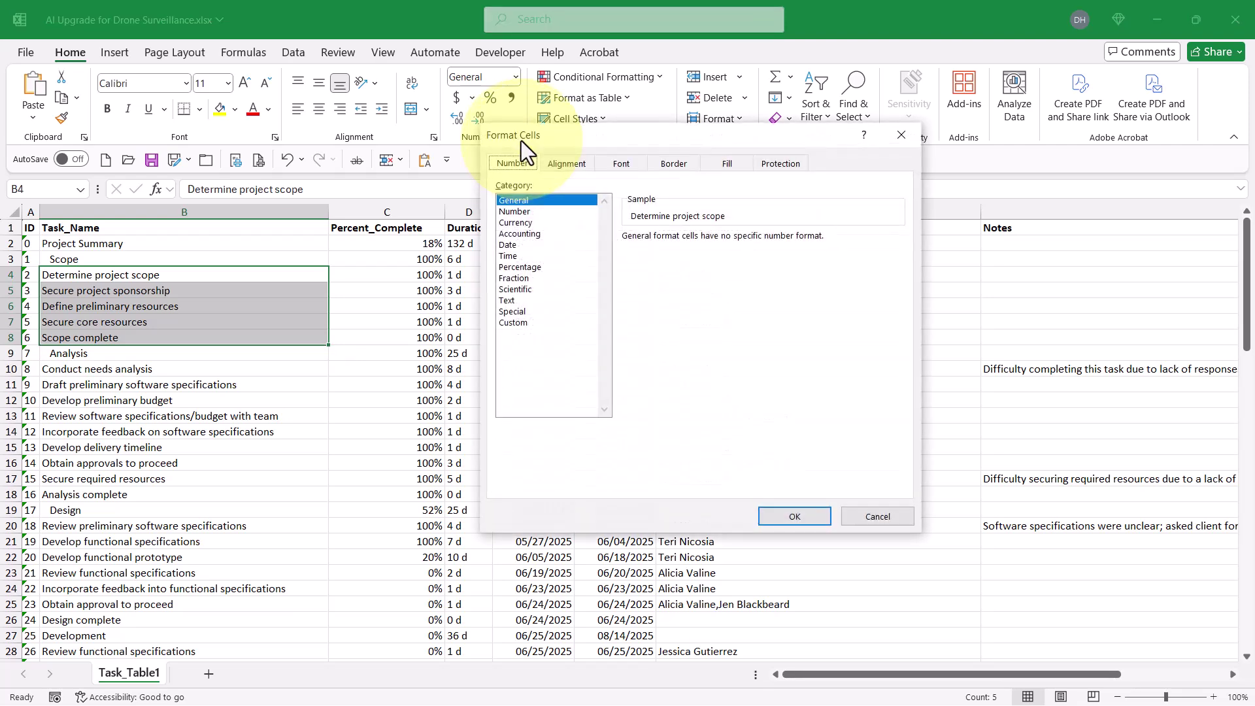
pyautogui.click(582, 161)
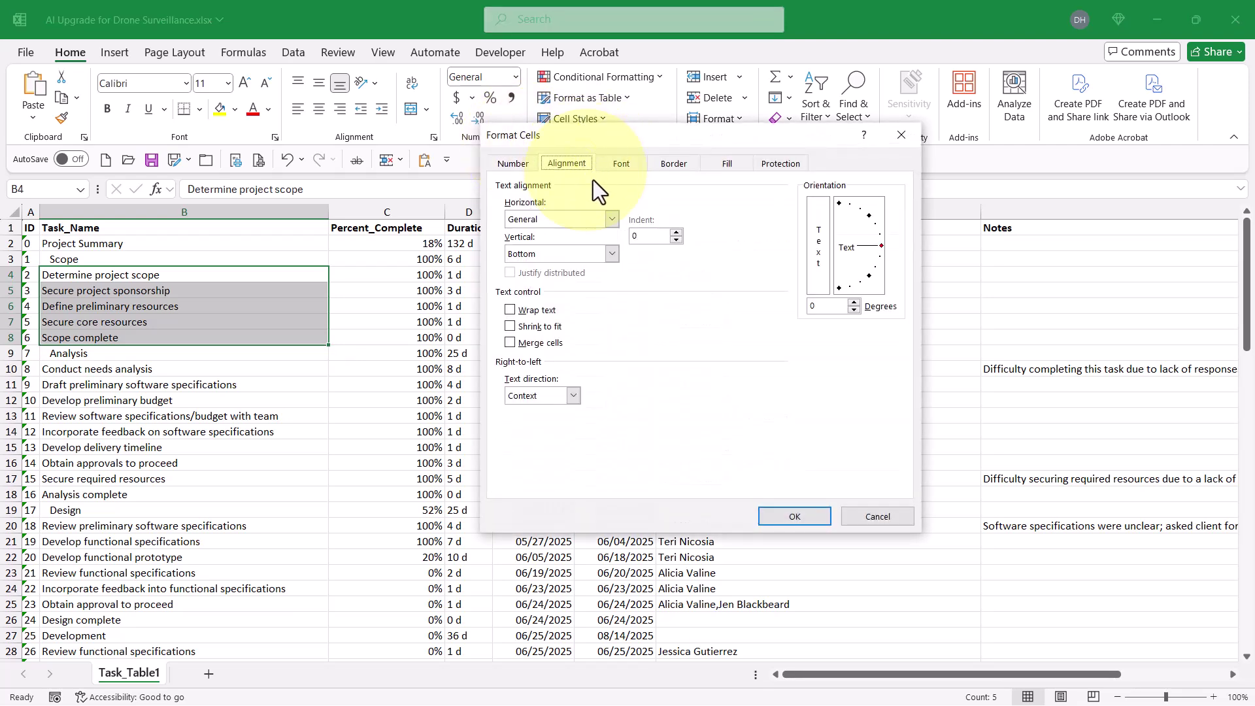
pyautogui.click(676, 234)
pyautogui.click(676, 234)
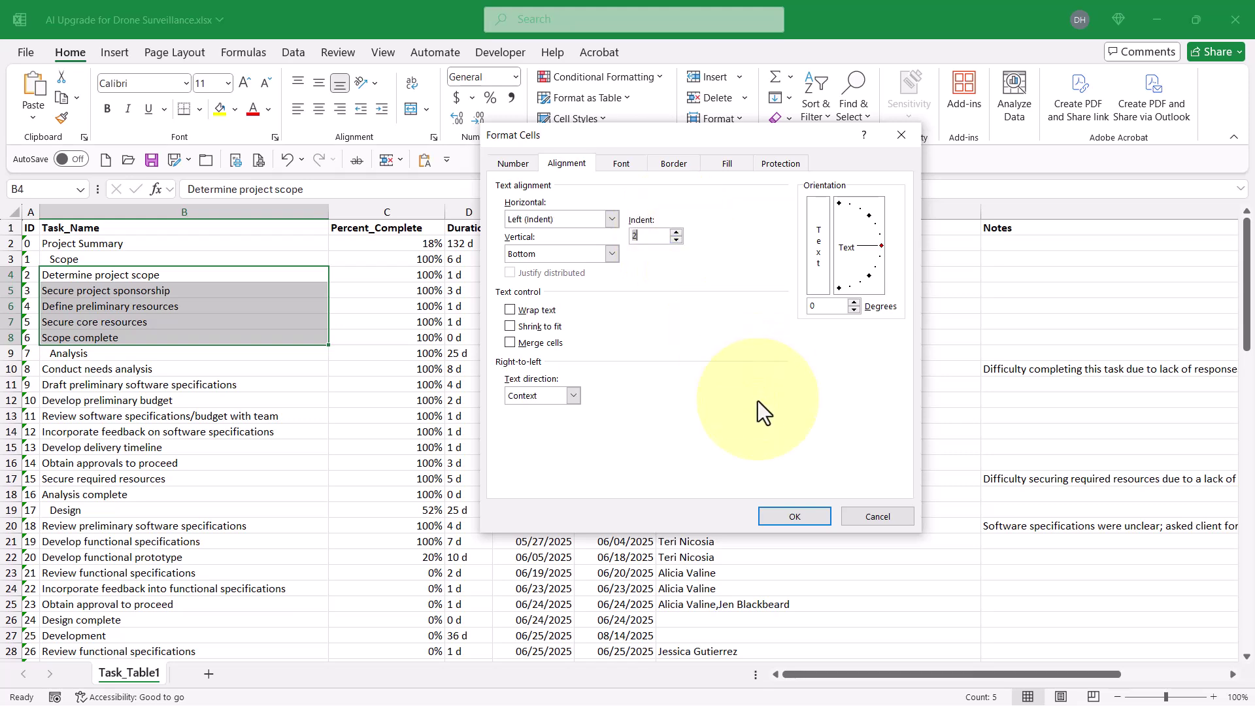
pyautogui.click(795, 524)
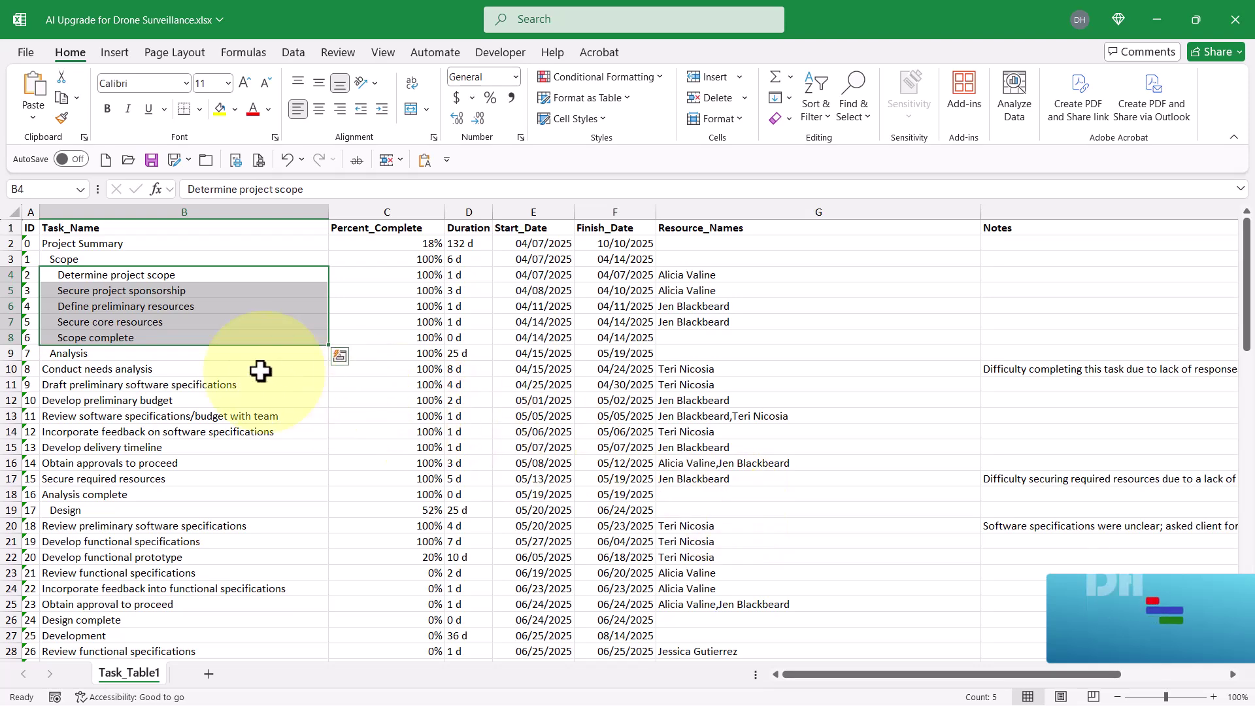
pyautogui.click(125, 359)
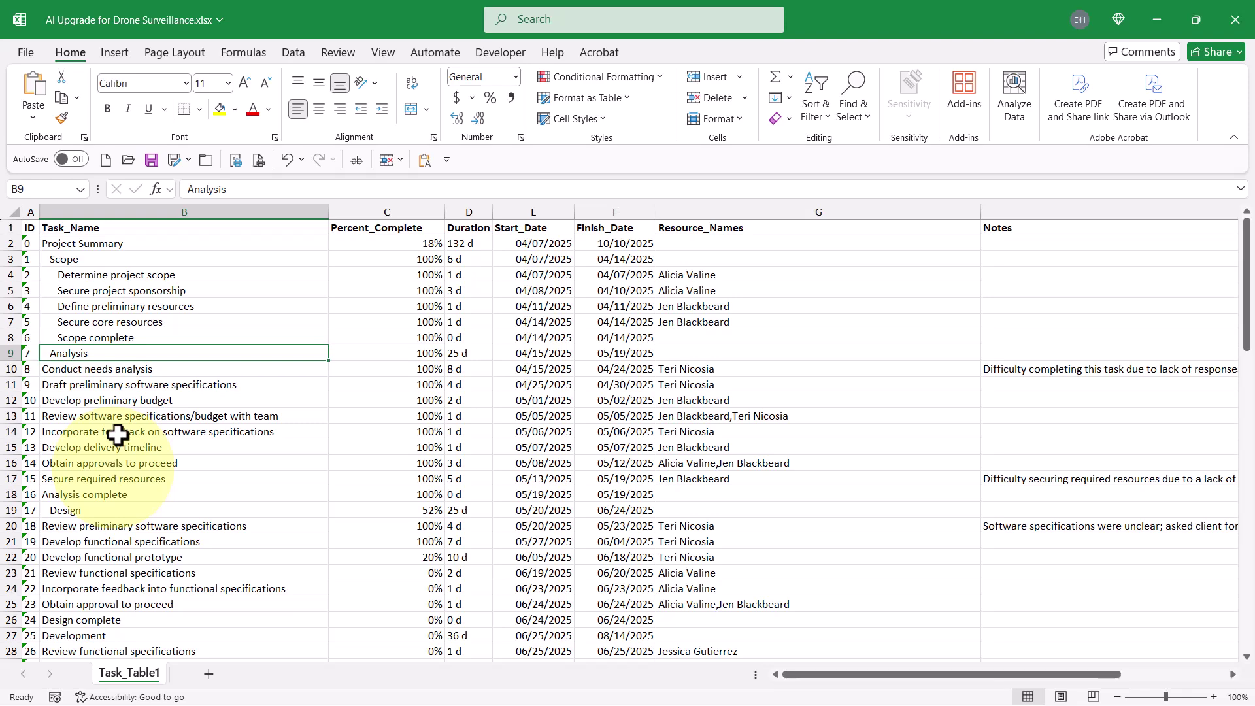
pyautogui.click(134, 258)
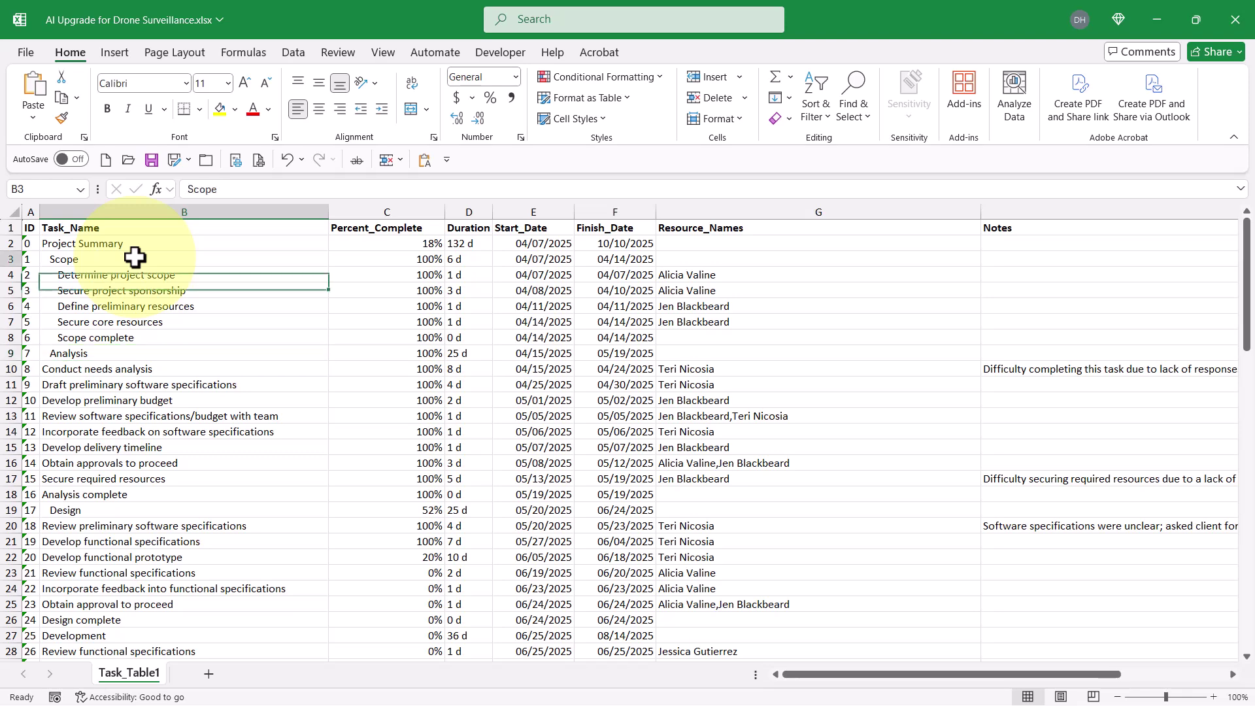